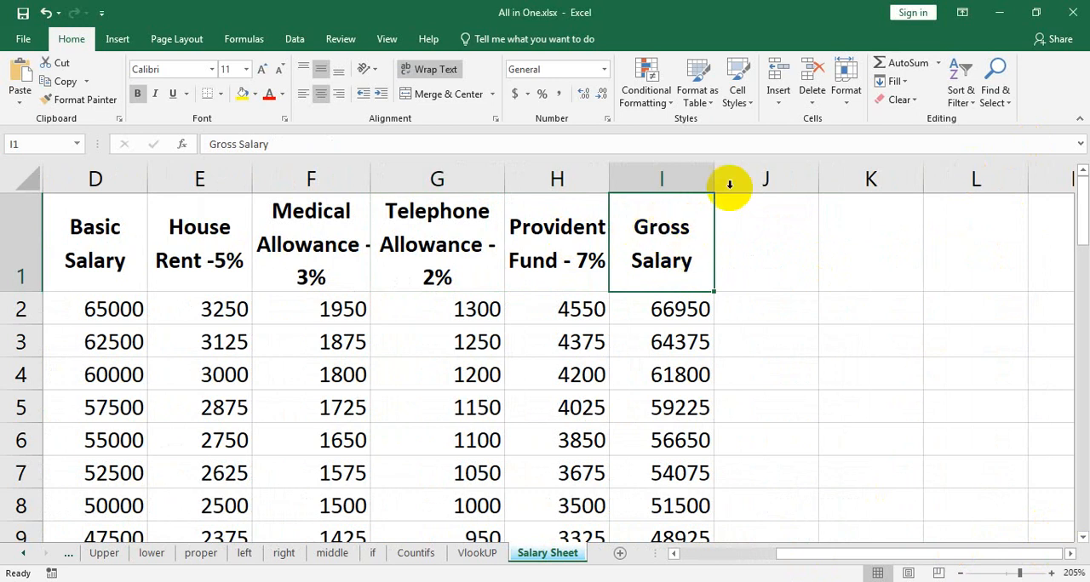
Insert a new column before Gross Salary and enter the heading "Income Tax" in I1.
{"action": "left_click", "coordinate": [778, 106]}
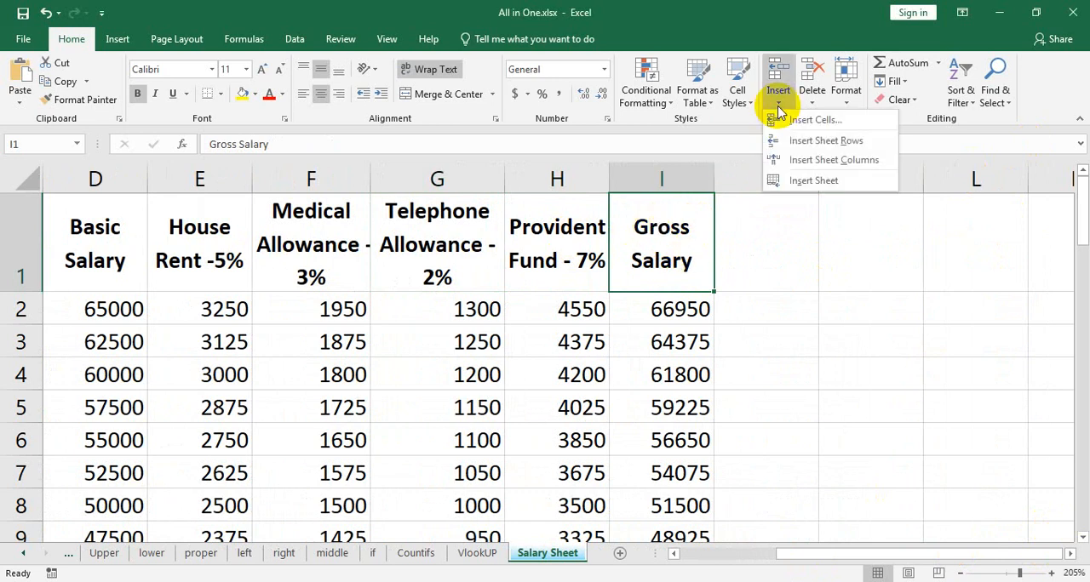
{"action": "left_click", "coordinate": [805, 160]}
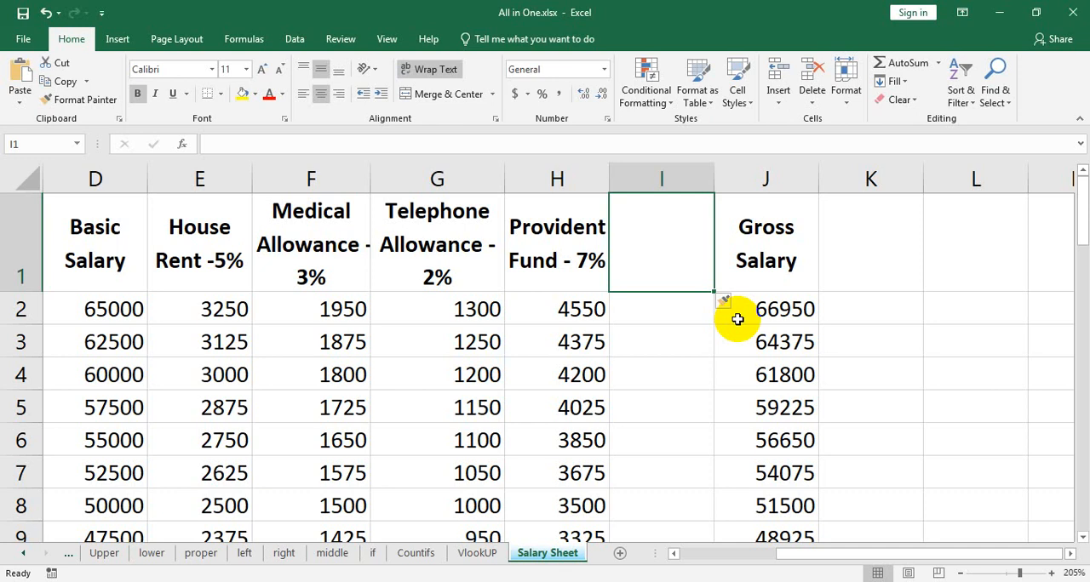
{"action": "type", "text": "Inco"}
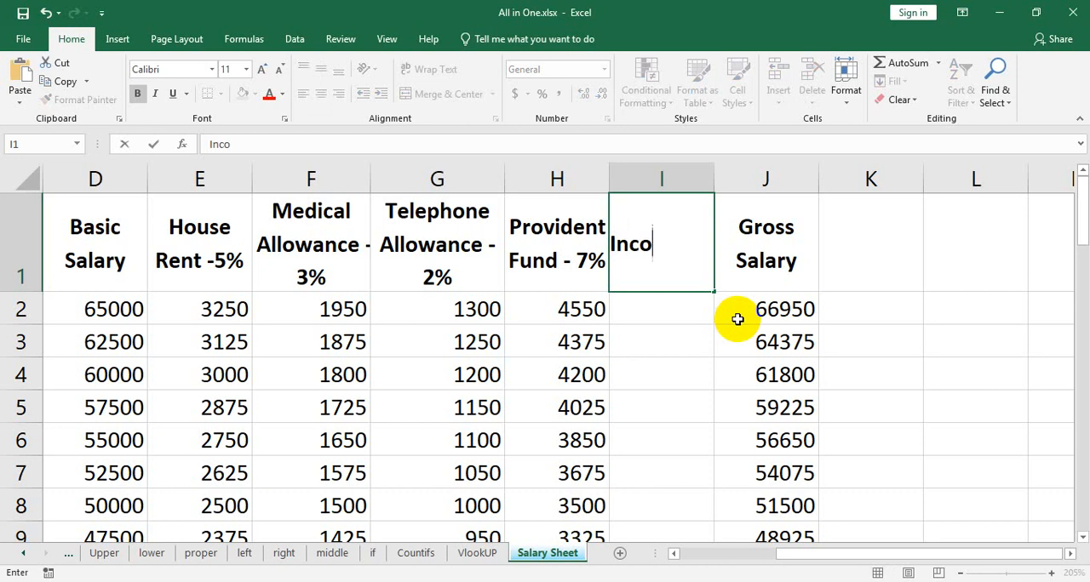
{"action": "type", "text": "me Tax"}
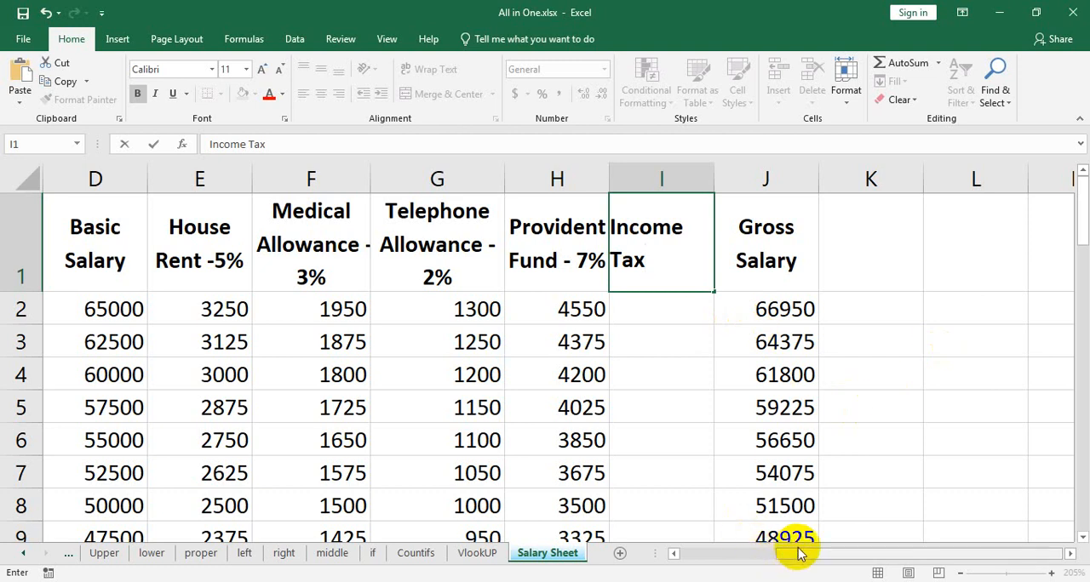
Widen the empty columns L and M beside the salary table.
{"action": "left_click", "coordinate": [1071, 554]}
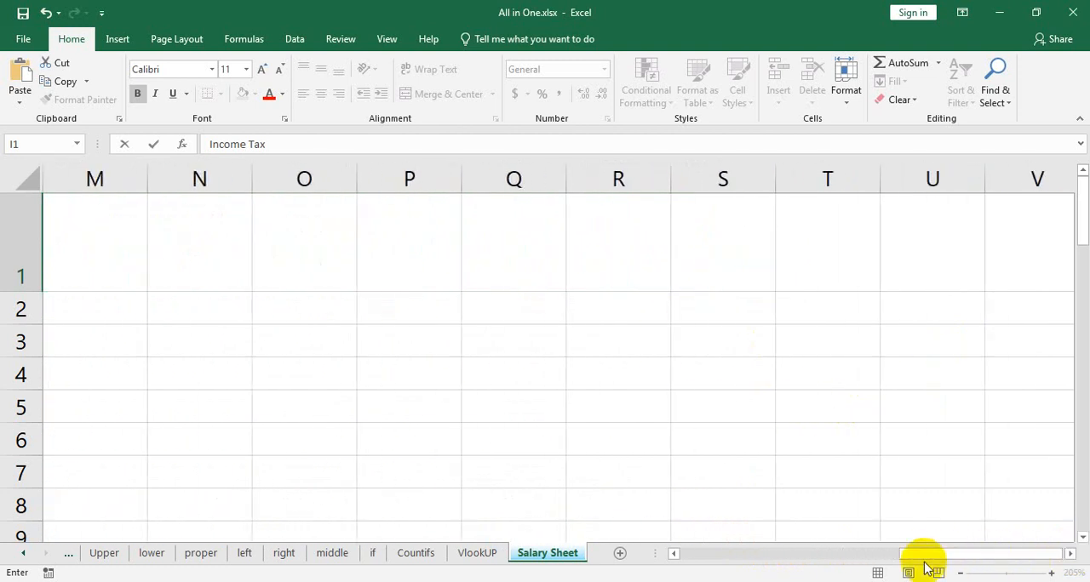
{"action": "left_click", "coordinate": [672, 554]}
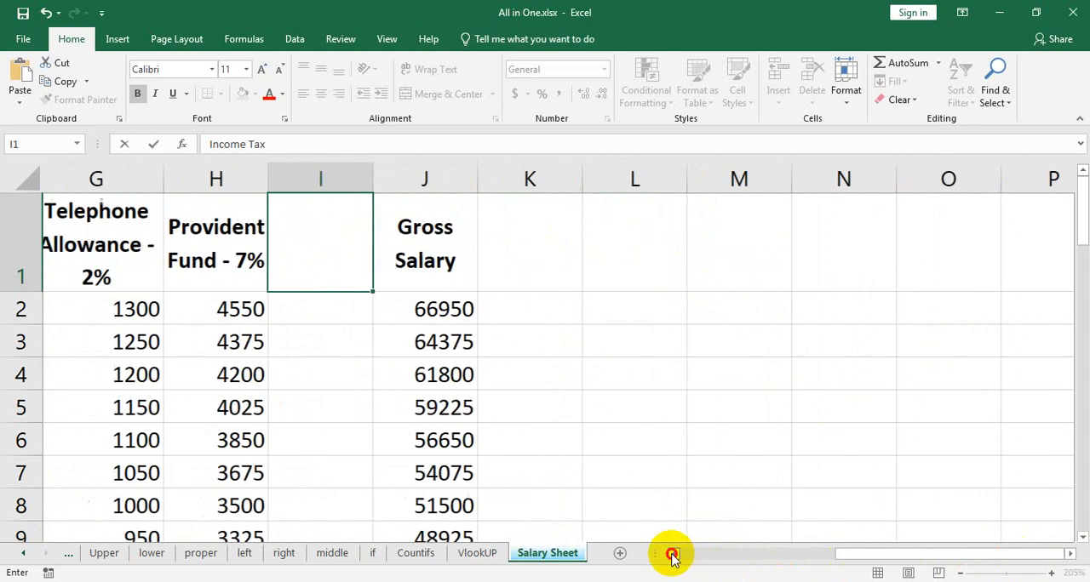
{"action": "left_click_drag", "start_coordinate": [821, 174], "coordinate": [1019, 195]}
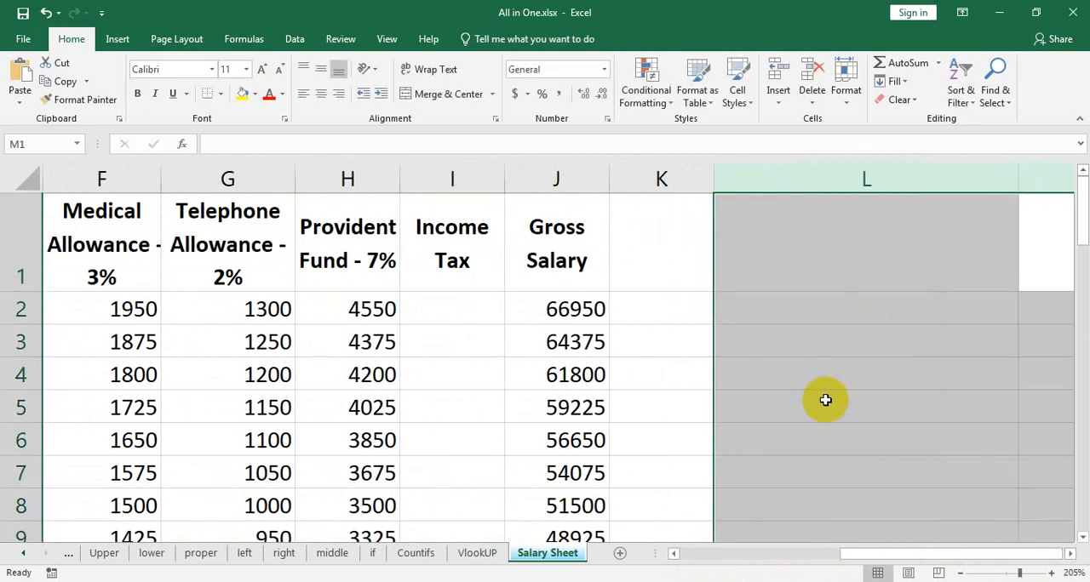
Enter the title "Income Tax" in L4 for the tax rate list.
{"action": "left_click", "coordinate": [827, 399]}
{"action": "left_click", "coordinate": [833, 370]}
{"action": "type", "text": "Ub"}
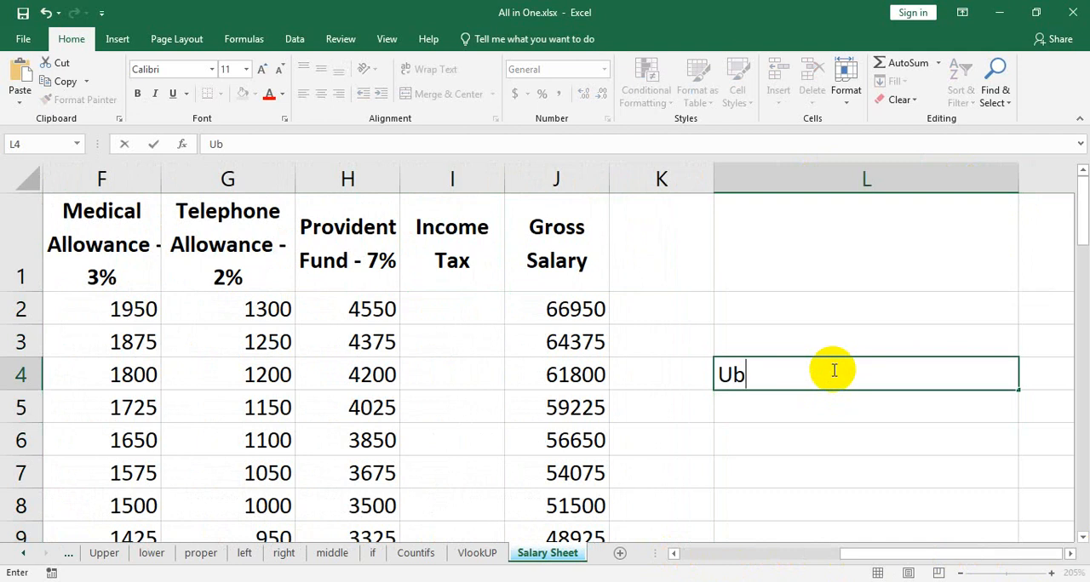
{"action": "key", "text": "BackSpace"}
{"action": "key", "text": "BackSpace"}
{"action": "type", "text": "Inco"}
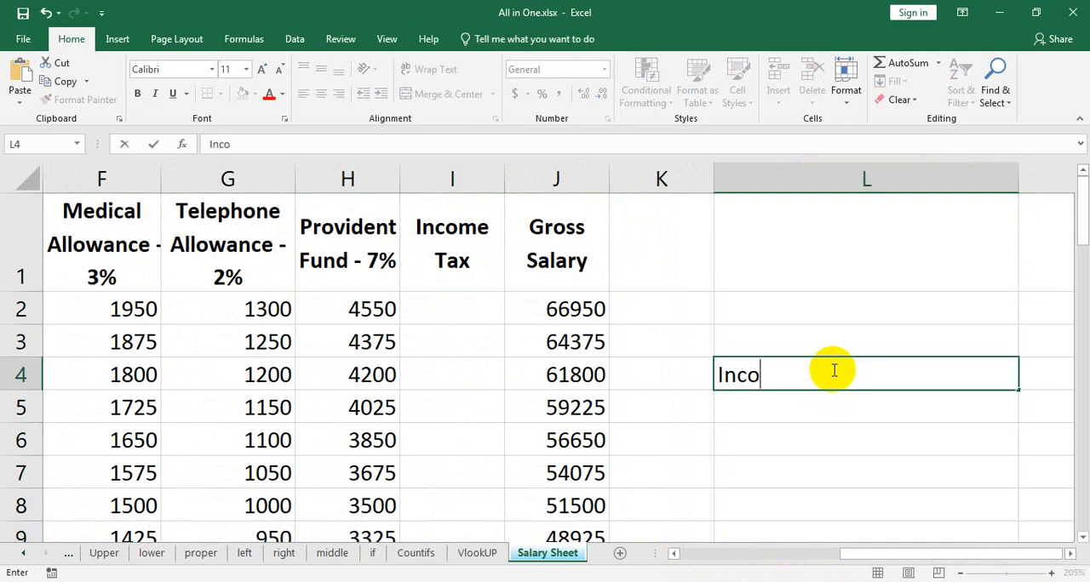
{"action": "type", "text": "me Tax"}
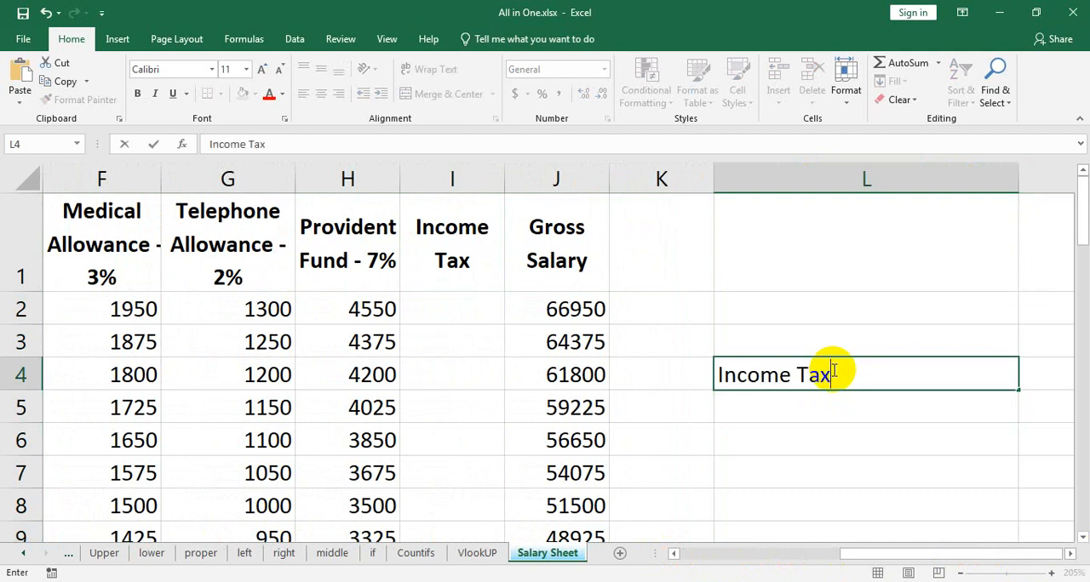
{"action": "key", "text": "Return"}
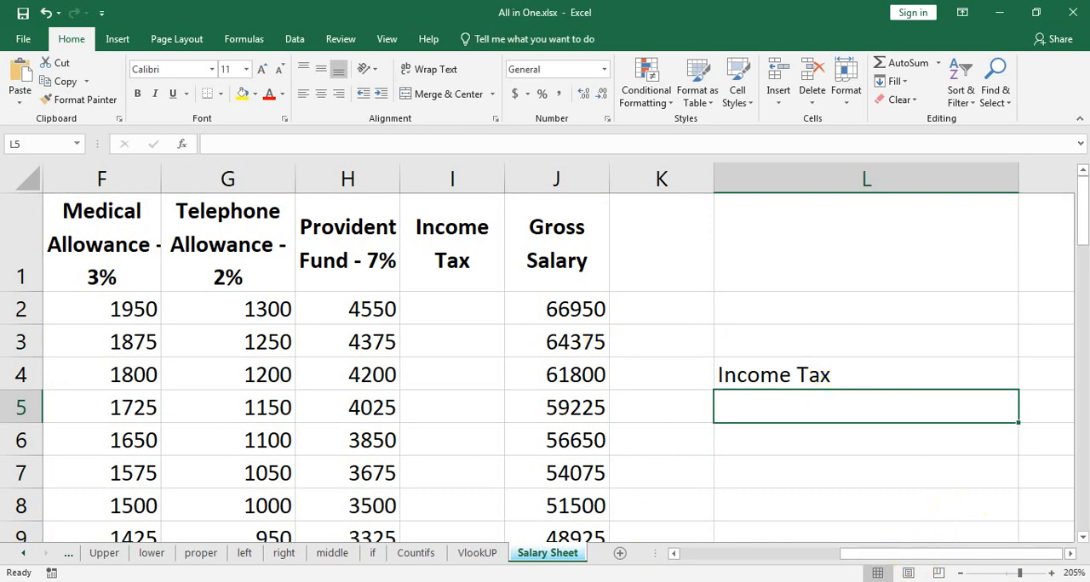
Enter the tax brackets "70000 - 12%" in L5 and "60000 - 10%" in L6.
{"action": "type", "text": "70000 - "}
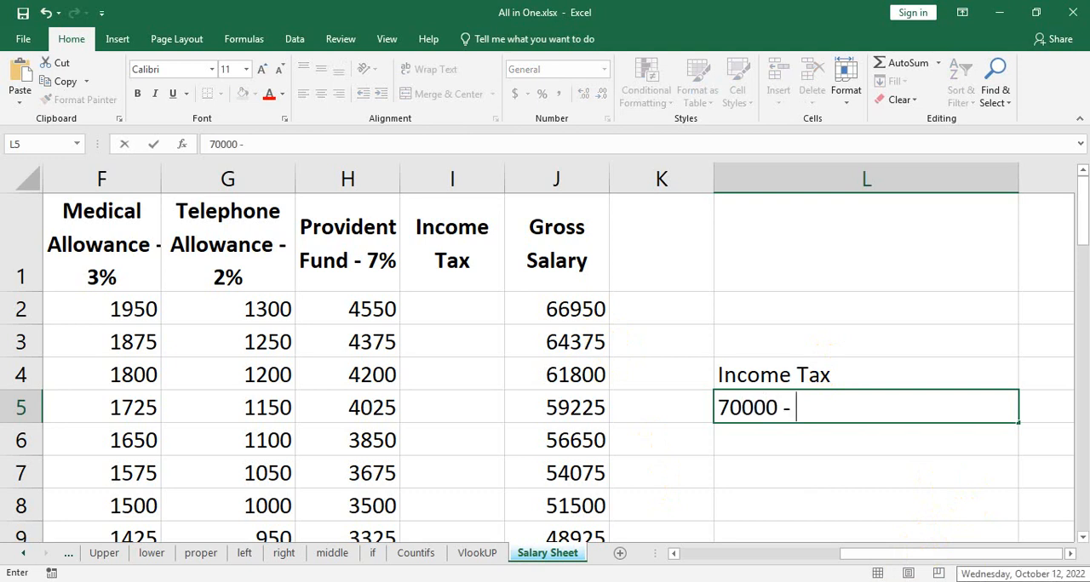
{"action": "type", "text": "12%"}
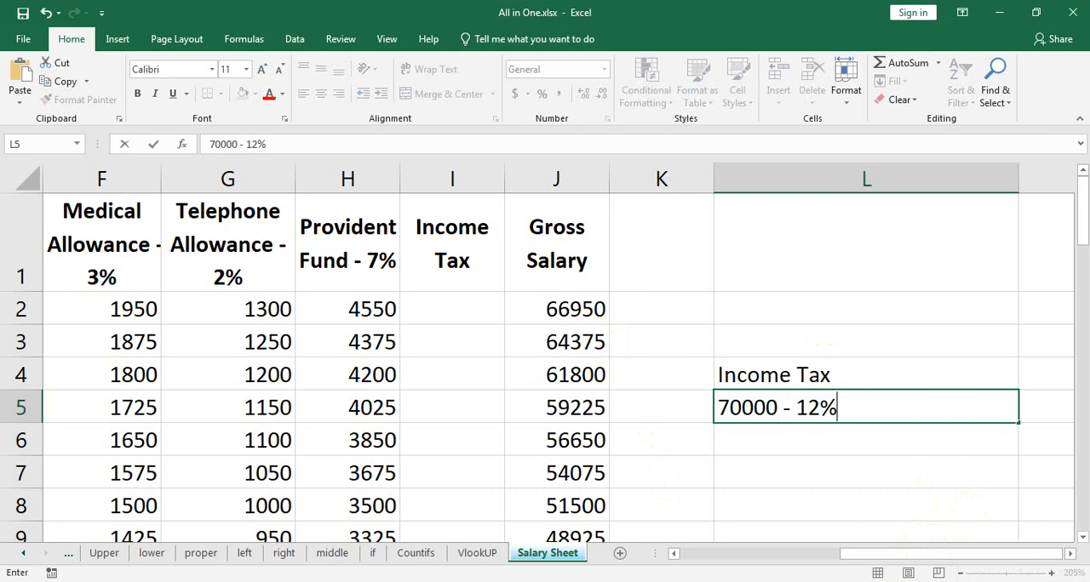
{"action": "key", "text": "Return"}
{"action": "type", "text": "6"}
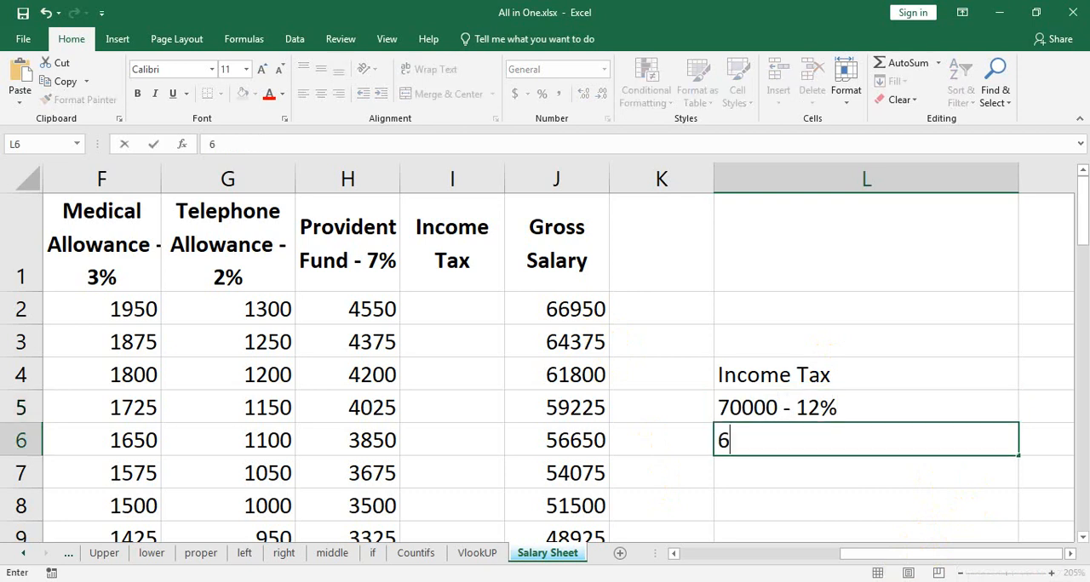
{"action": "type", "text": "0000 - "}
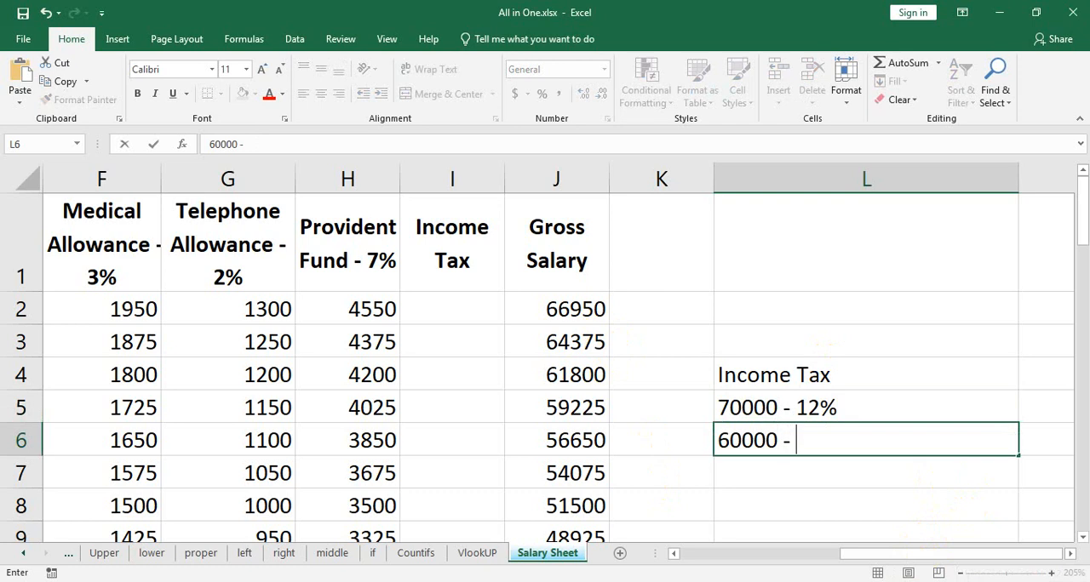
{"action": "type", "text": "10%"}
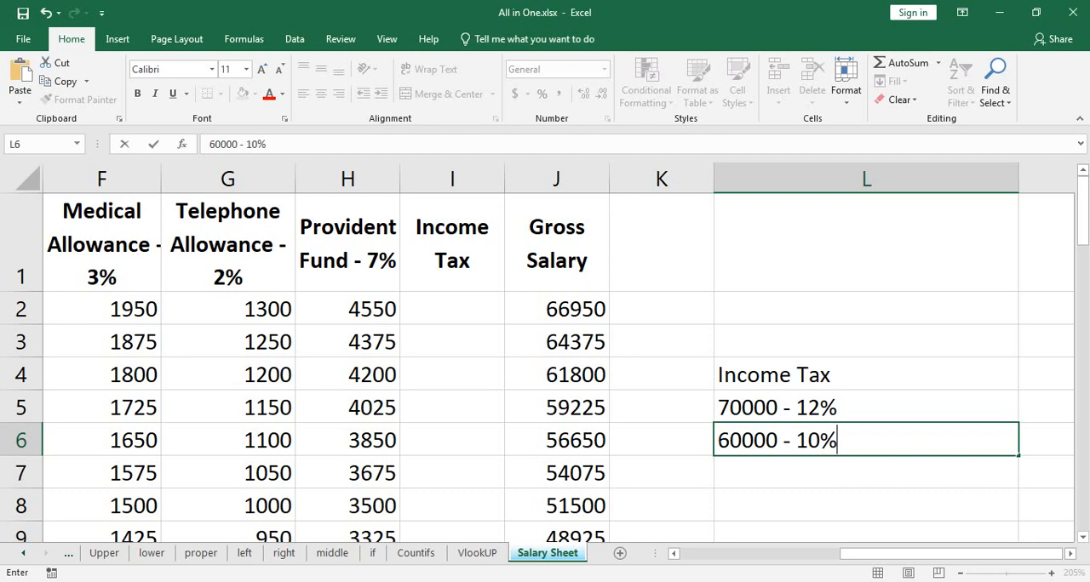
{"action": "key", "text": "Return"}
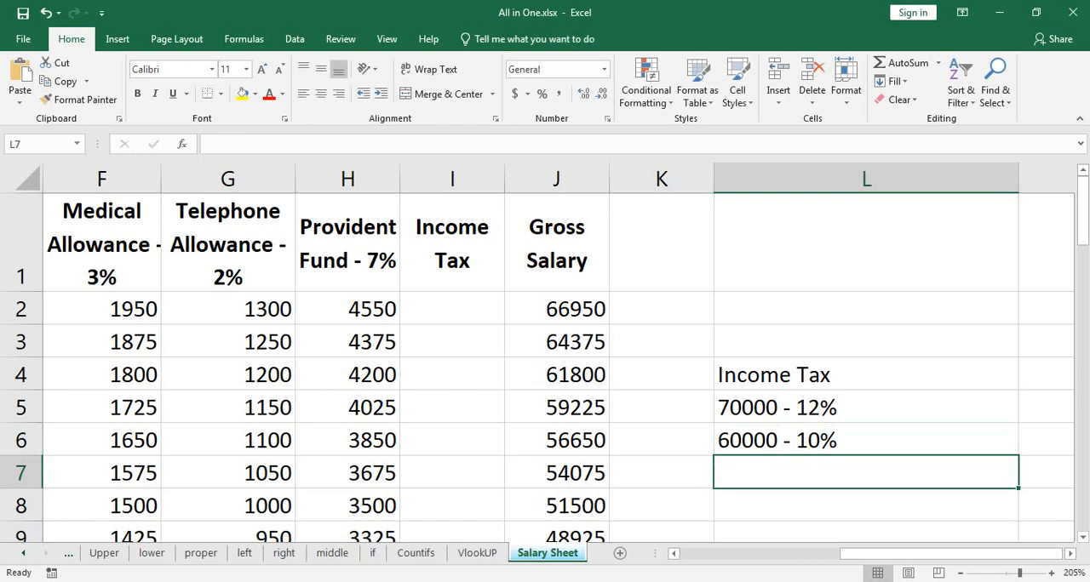
Add the tax brackets "50000 - 8%" in L7 and "40000 - 6%" in L8.
{"action": "type", "text": "50000"}
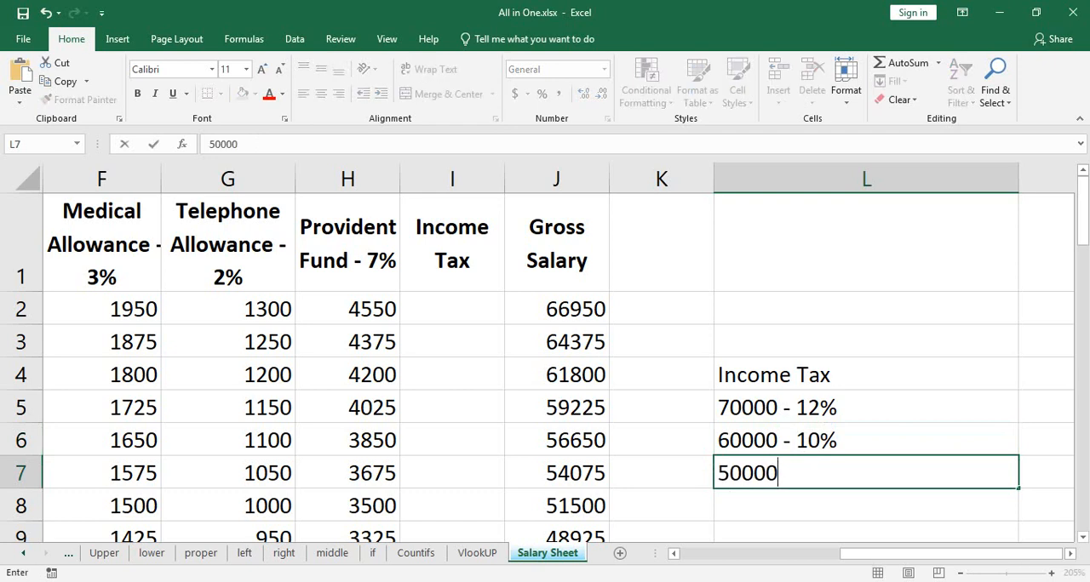
{"action": "type", "text": " - 8%"}
{"action": "key", "text": "Return"}
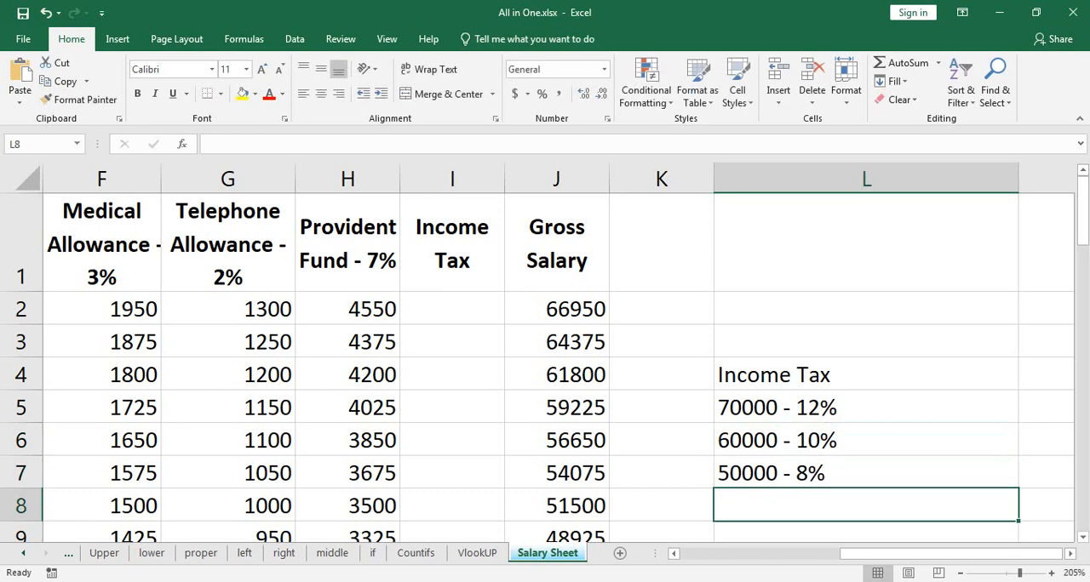
{"action": "type", "text": "40000"}
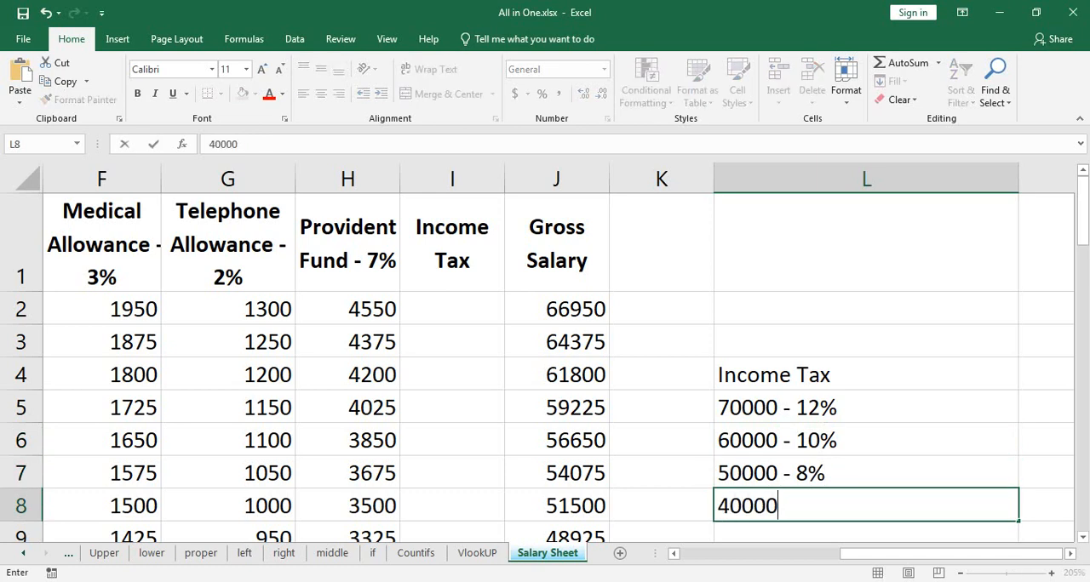
{"action": "type", "text": " - 6%"}
{"action": "key", "text": "Return"}
Add the tax brackets "30000 - 5%" in L9 and "25000 - 3%" in L10.
{"action": "type", "text": "300"}
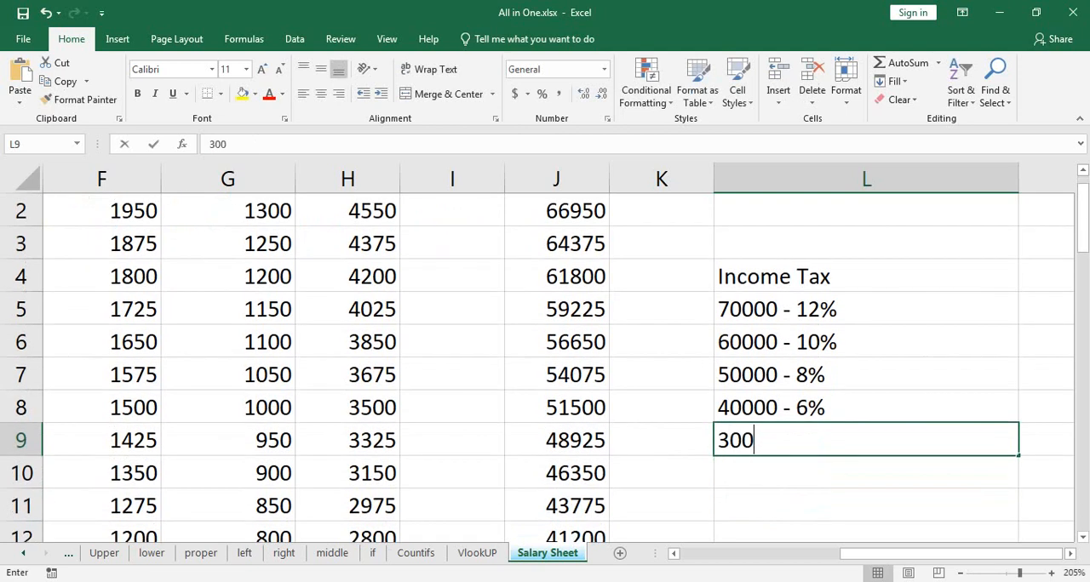
{"action": "type", "text": "00 - 5%"}
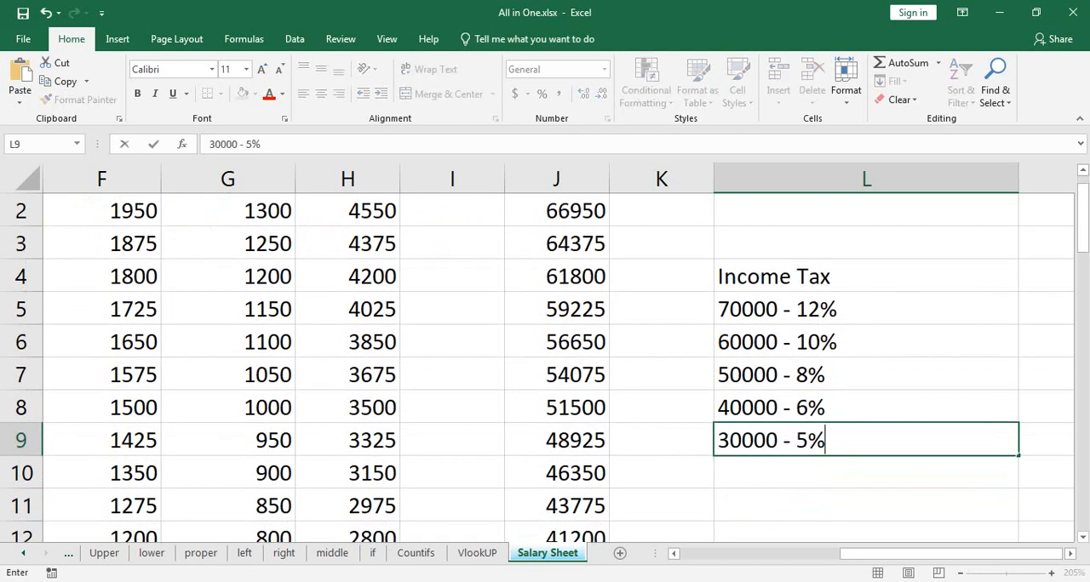
{"action": "key", "text": "Return"}
{"action": "type", "text": "25000 "}
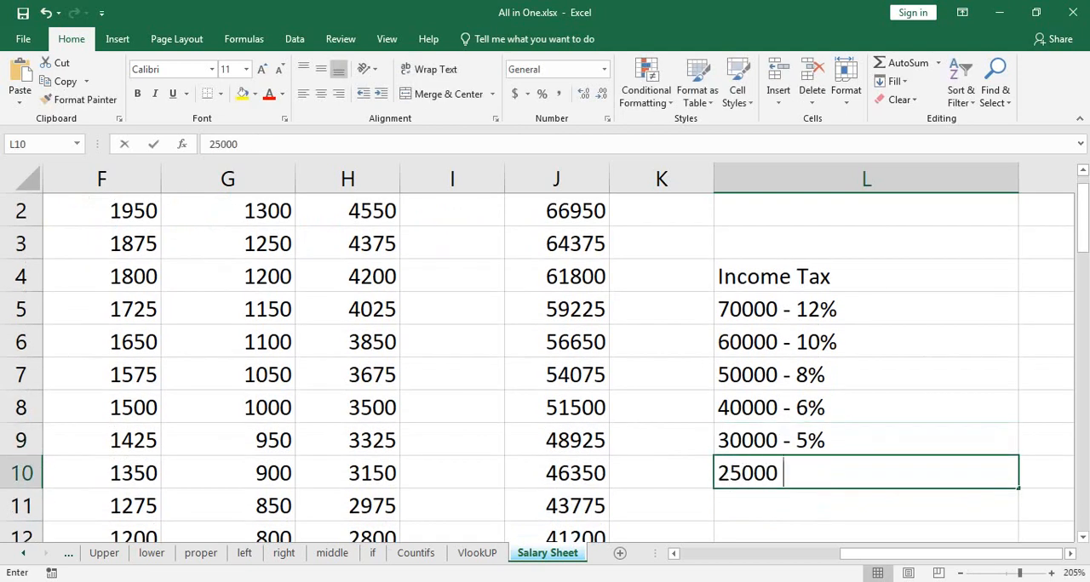
{"action": "type", "text": "- 3%"}
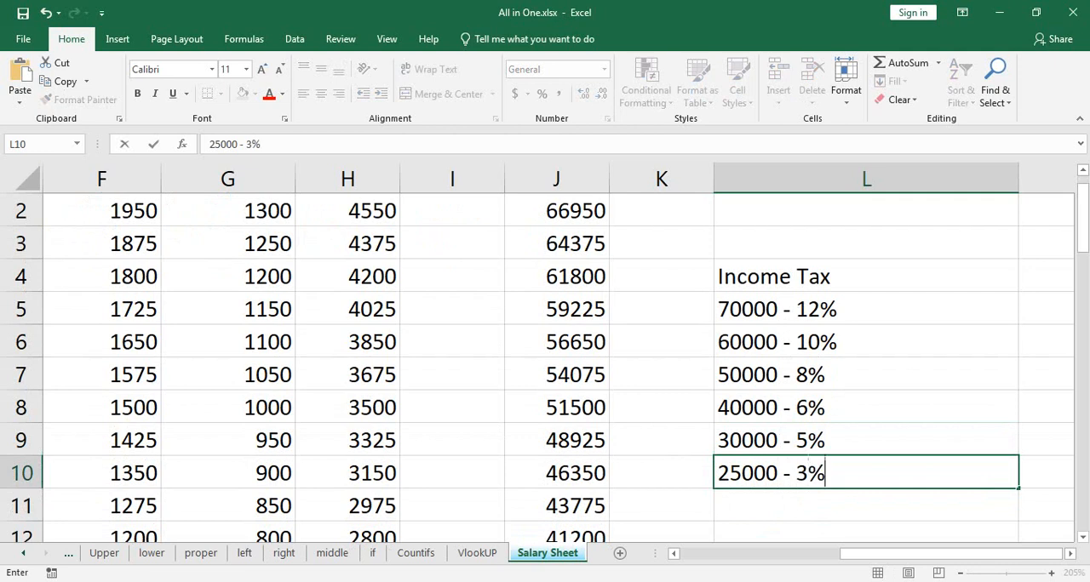
{"action": "key", "text": "Return"}
Add the last tax bracket "25000 -0%" in L11.
{"action": "type", "text": "25"}
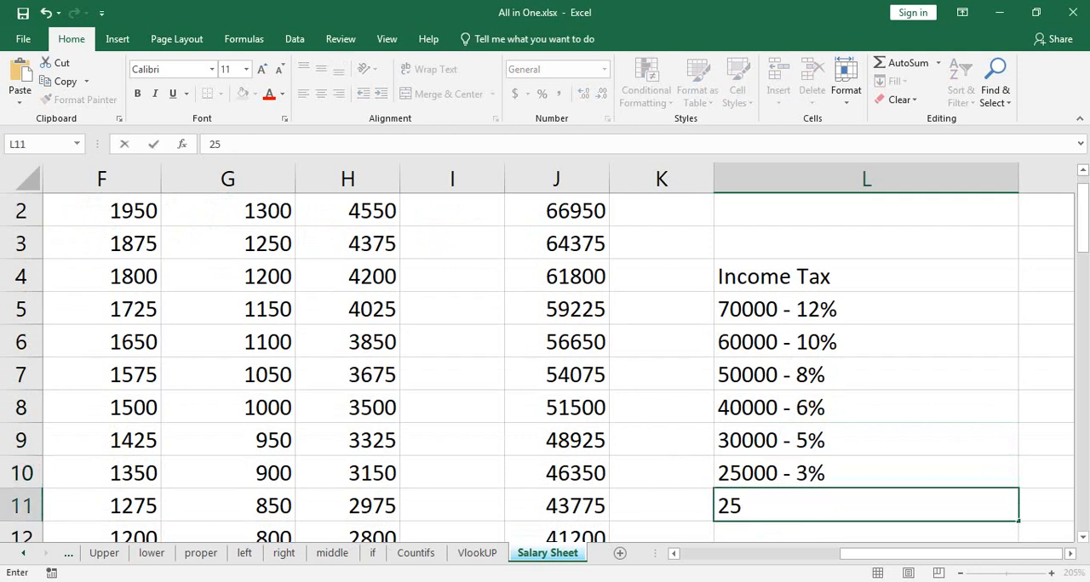
{"action": "type", "text": "000 -0"}
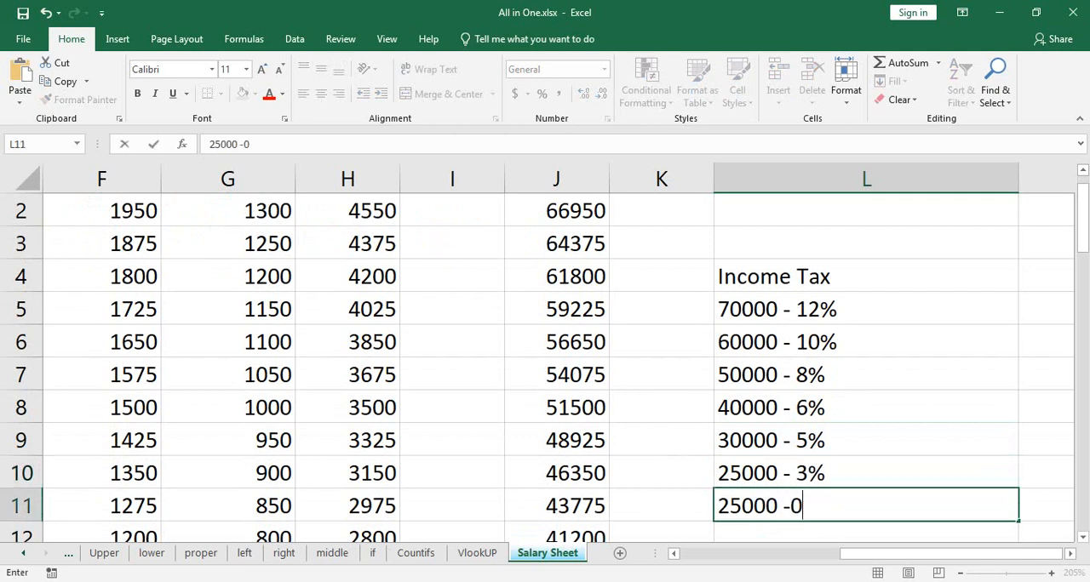
{"action": "type", "text": "%"}
{"action": "key", "text": "Left"}
{"action": "key", "text": "Left"}
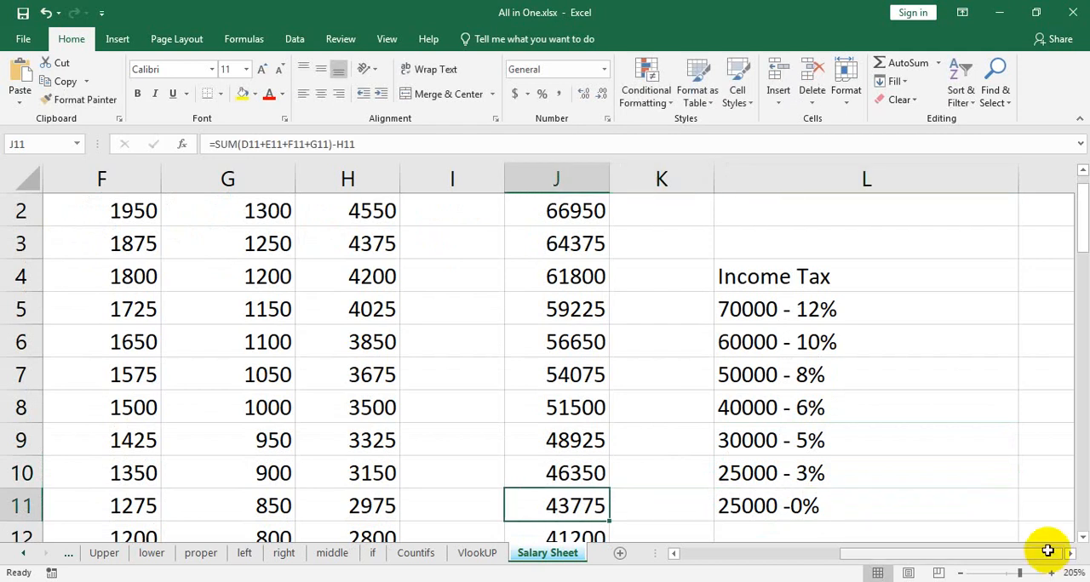
Narrow column L to sit closer to the width of the tax bracket text.
{"action": "left_click", "coordinate": [1017, 255]}
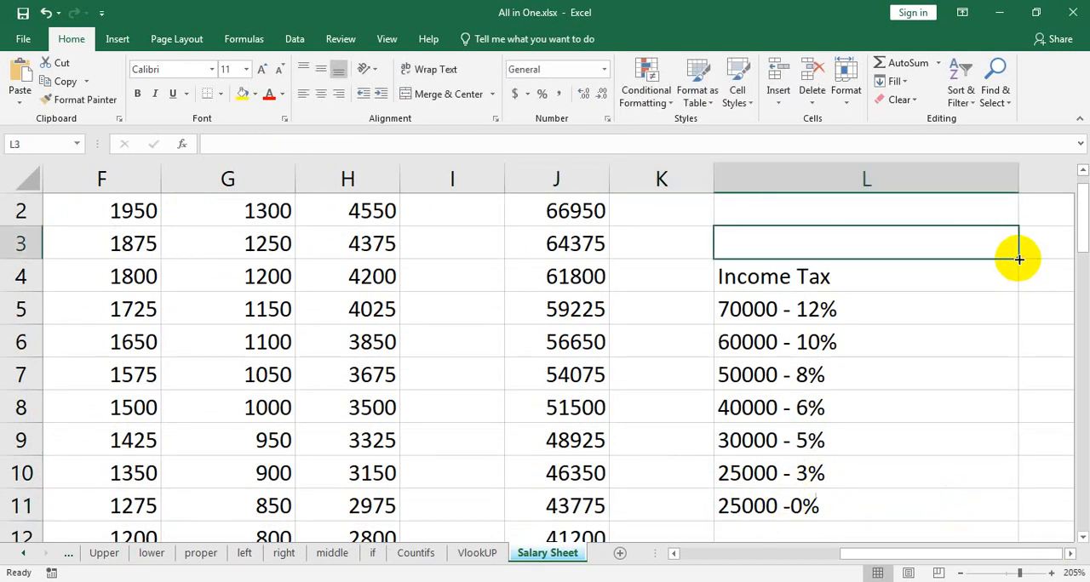
{"action": "left_click", "coordinate": [1017, 208]}
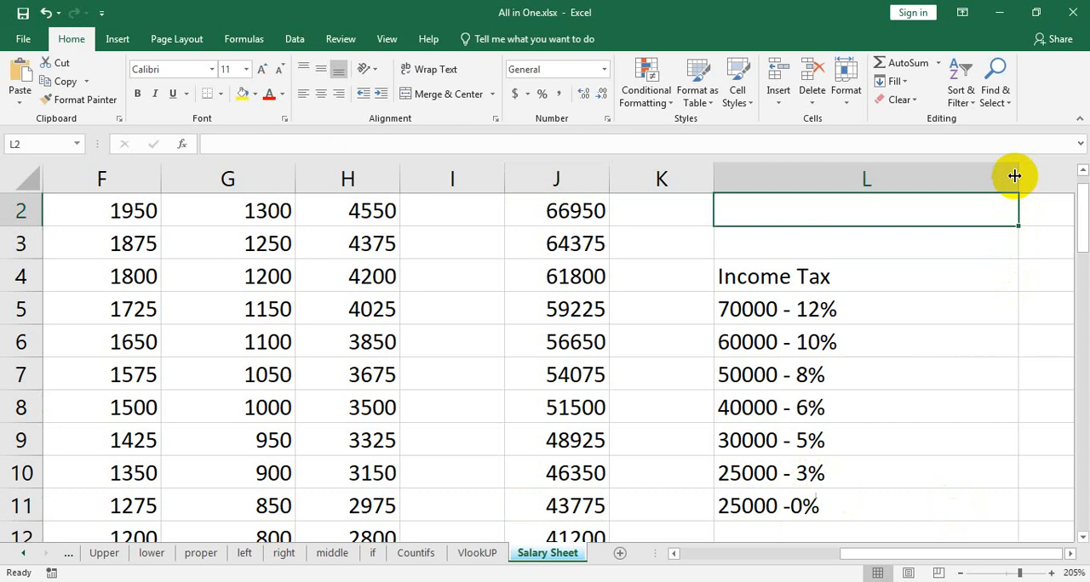
{"action": "left_click_drag", "start_coordinate": [1014, 176], "coordinate": [883, 179]}
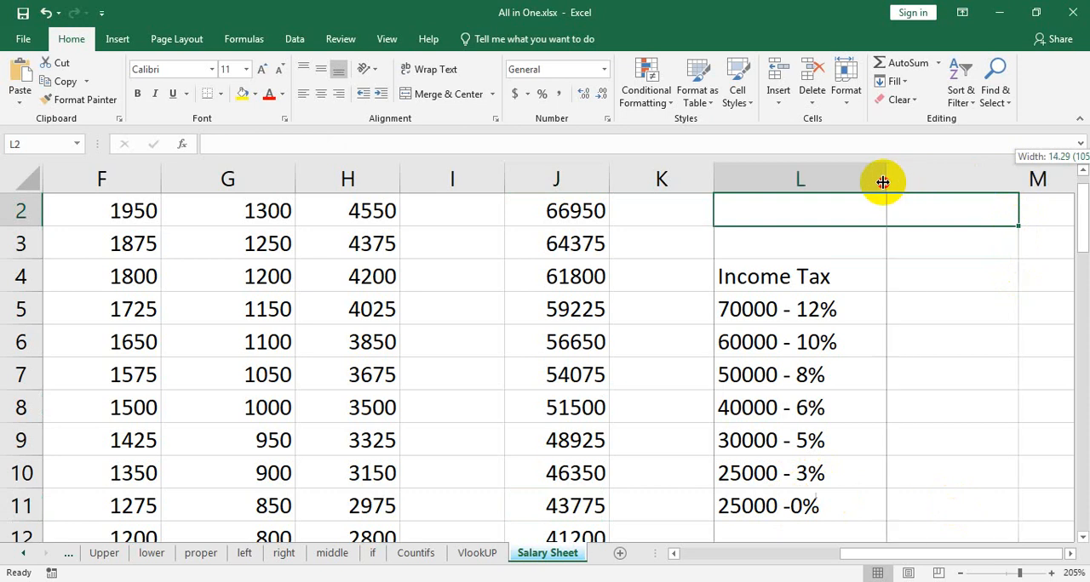
Enter "70000 -" in M5 and Flash Fill the matching salary thresholds from column L down to M11.
{"action": "left_click", "coordinate": [927, 304]}
{"action": "type", "text": "70000"}
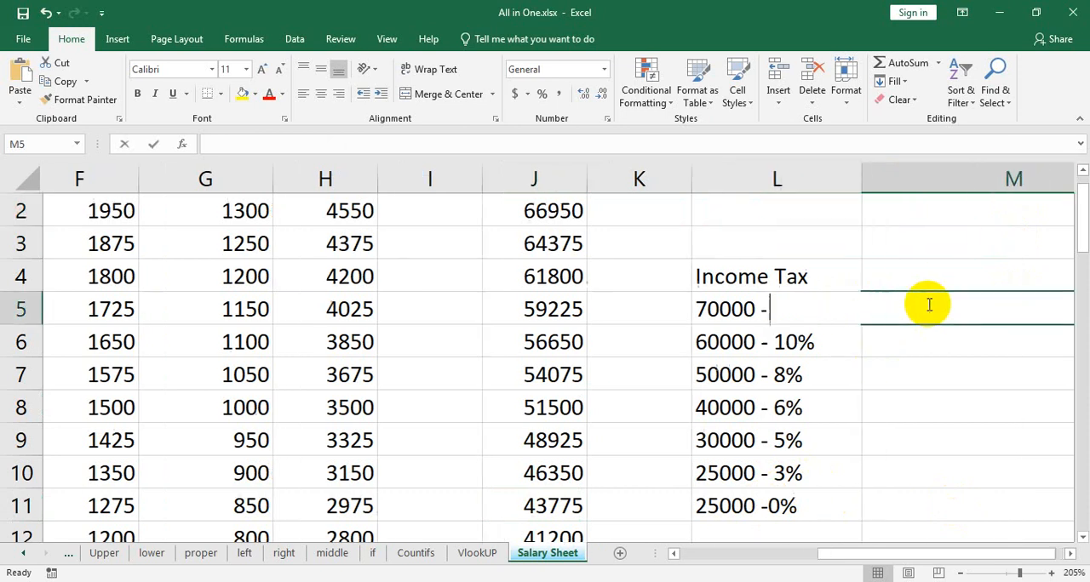
{"action": "type", "text": " -"}
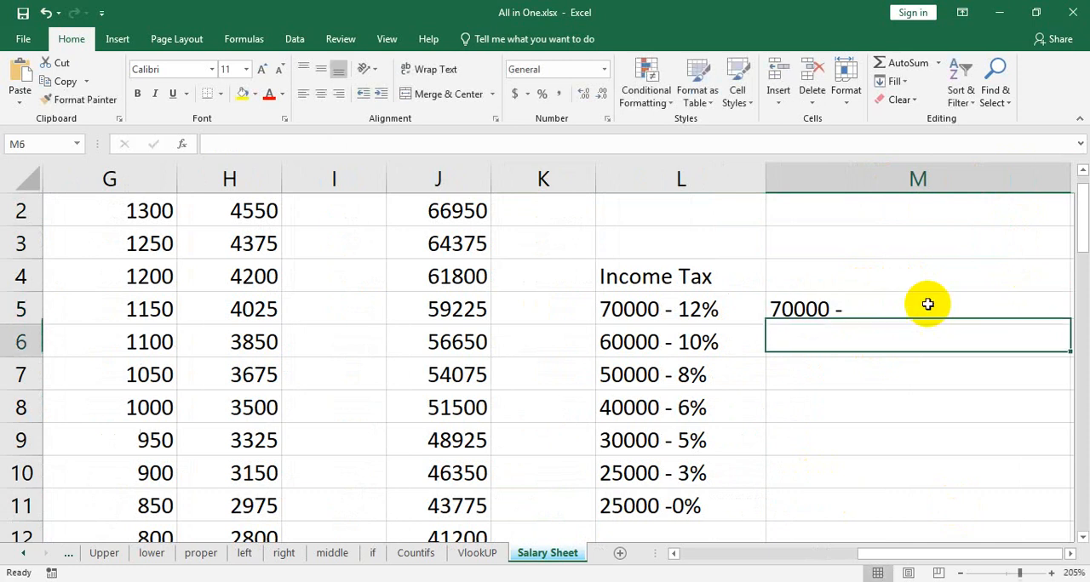
{"action": "key", "text": "Return"}
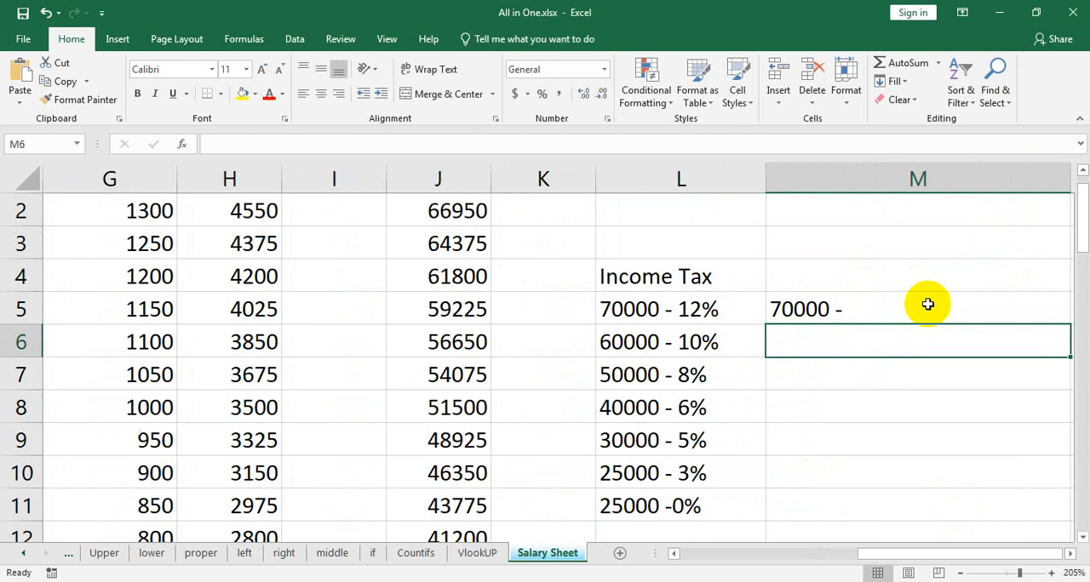
{"action": "type", "text": "60000 -"}
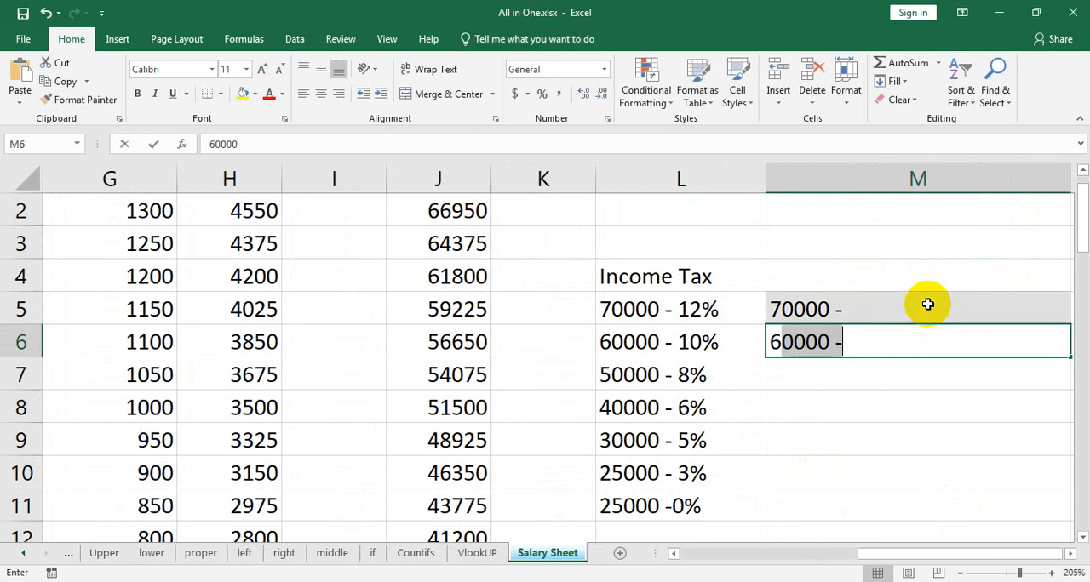
{"action": "key", "text": "Tab"}
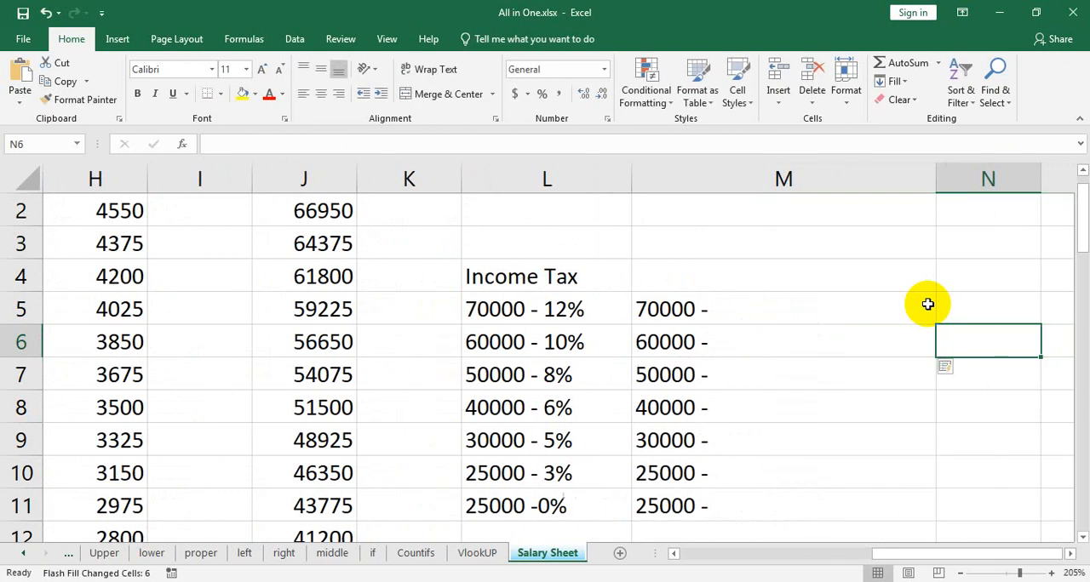
Complete the salary ranges in M6 and M7 as "60000 - 69999" and "50000 - 59999".
{"action": "left_click", "coordinate": [756, 349]}
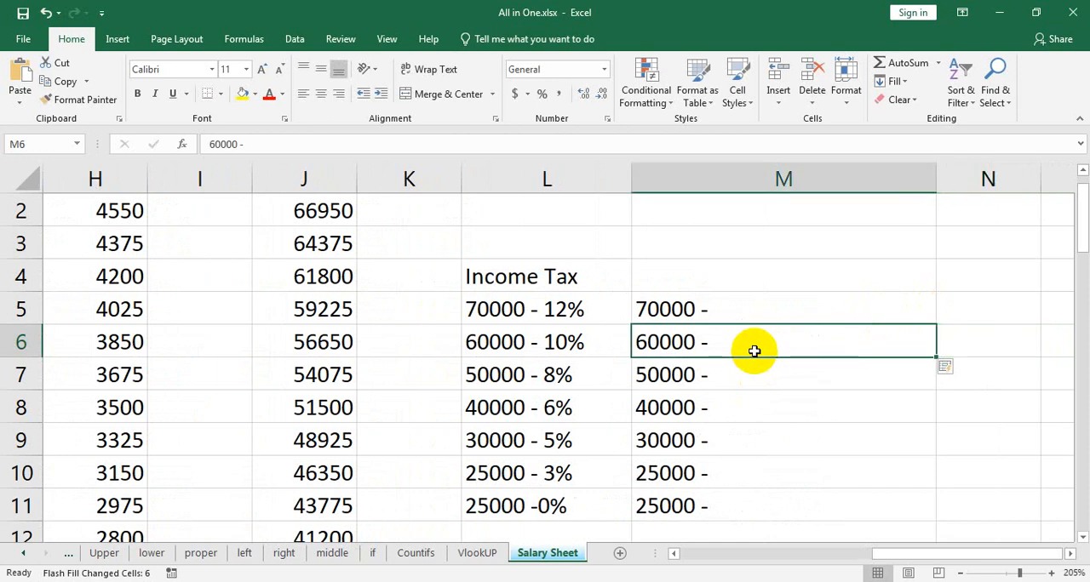
{"action": "double_click", "coordinate": [754, 349]}
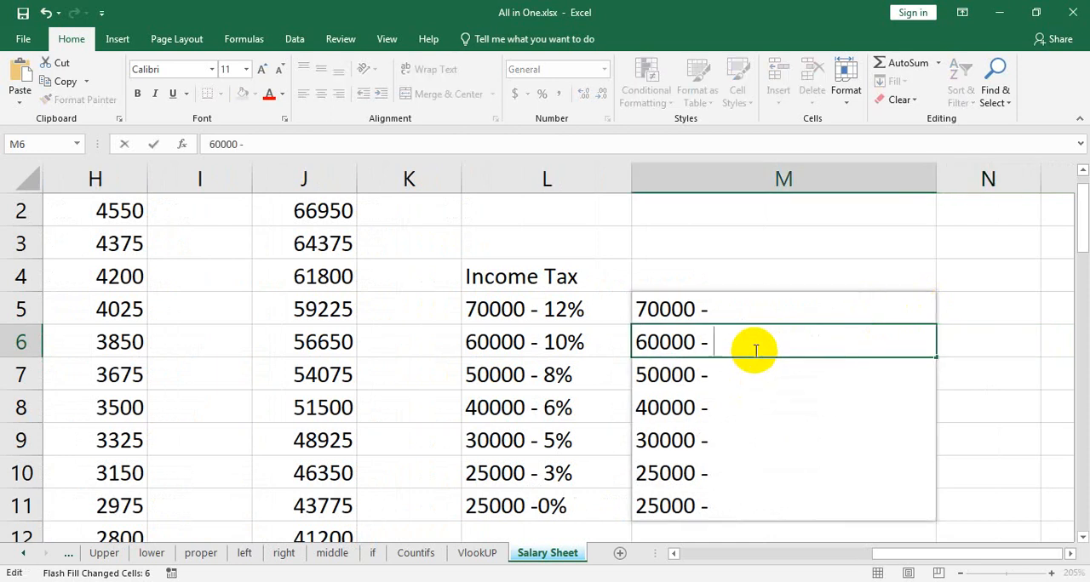
{"action": "type", "text": "69999"}
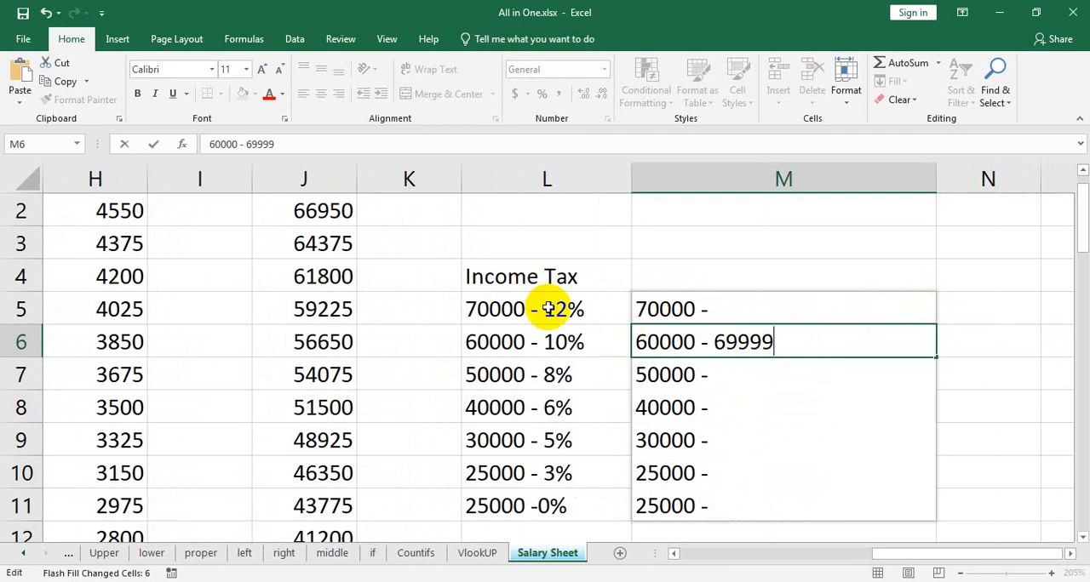
{"action": "left_click", "coordinate": [753, 378]}
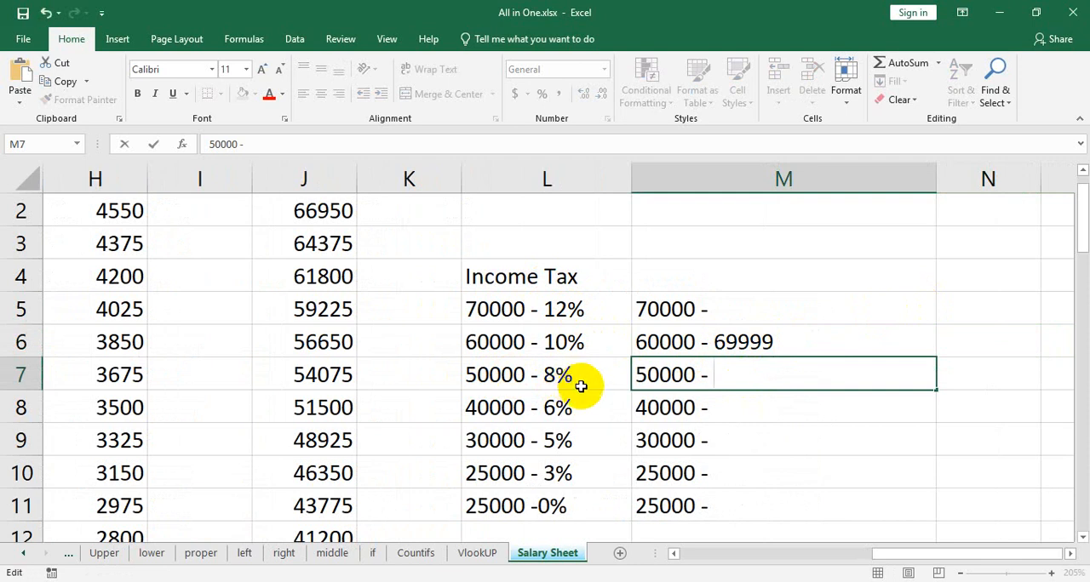
{"action": "type", "text": "59"}
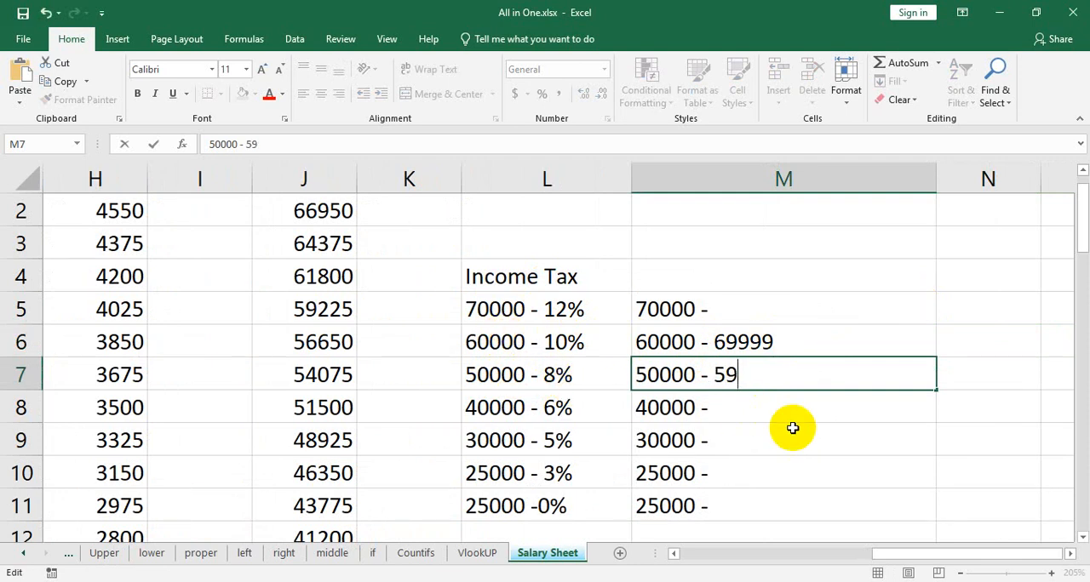
{"action": "type", "text": "999"}
Complete the salary ranges in M8 and M9 as "40000 - 49999" and "30000 - 39999".
{"action": "double_click", "coordinate": [735, 410]}
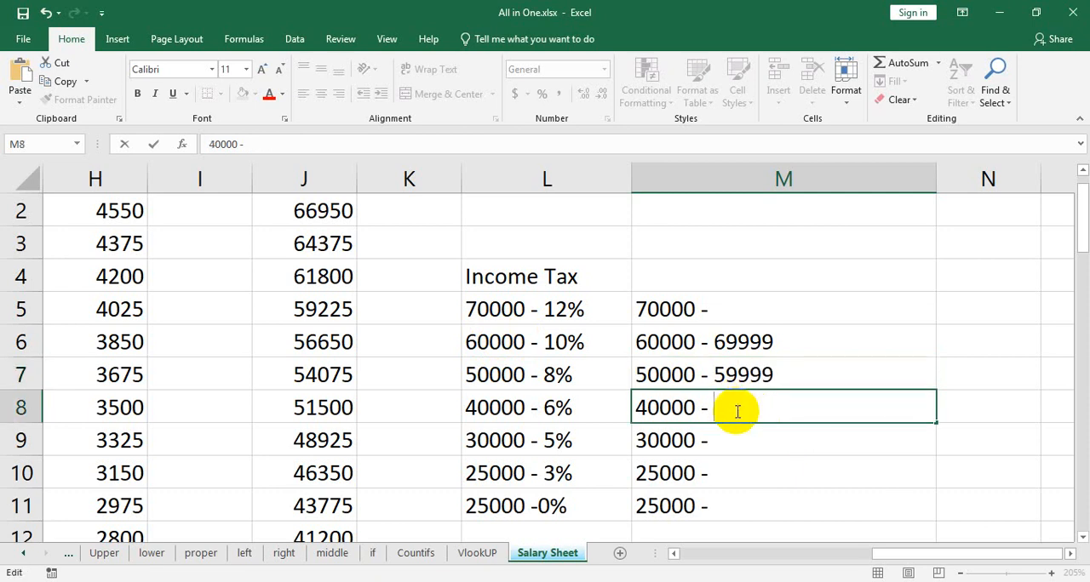
{"action": "type", "text": "499999"}
{"action": "key", "text": "BackSpace"}
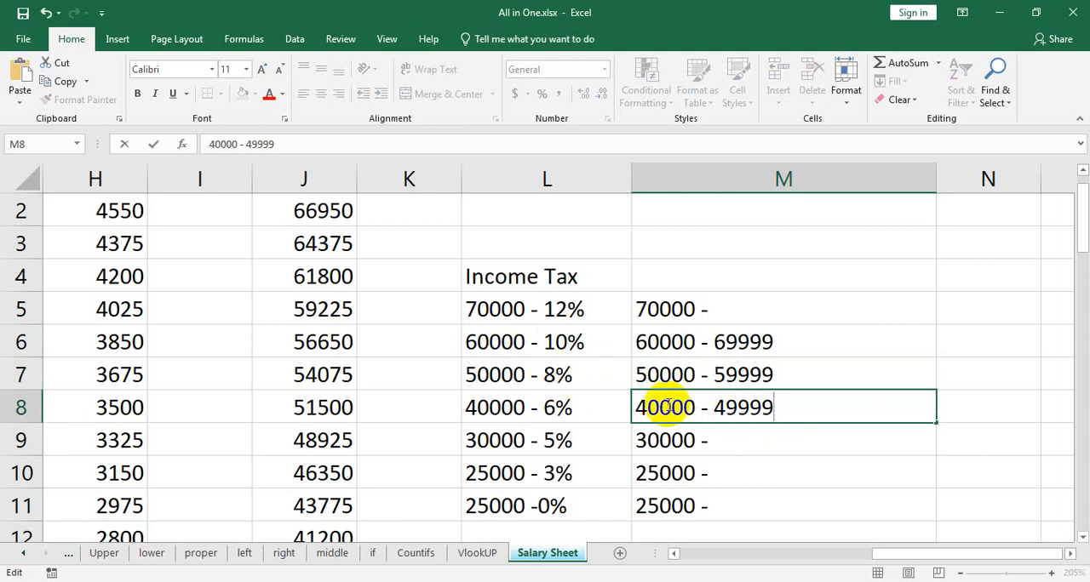
{"action": "double_click", "coordinate": [784, 444]}
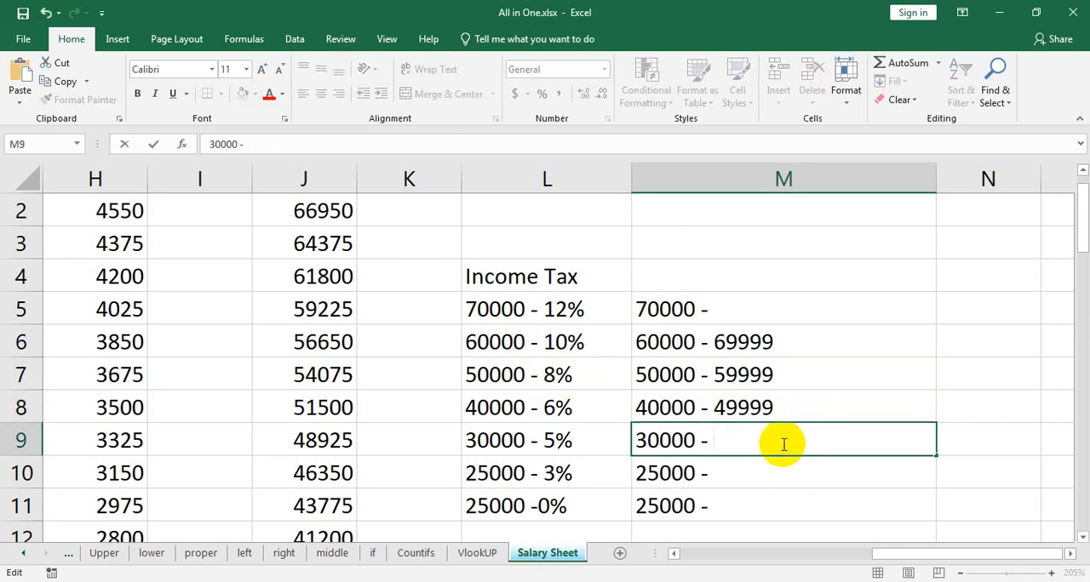
{"action": "type", "text": "39999"}
Complete the salary range in M10 as "25000 - 29999".
{"action": "double_click", "coordinate": [763, 467]}
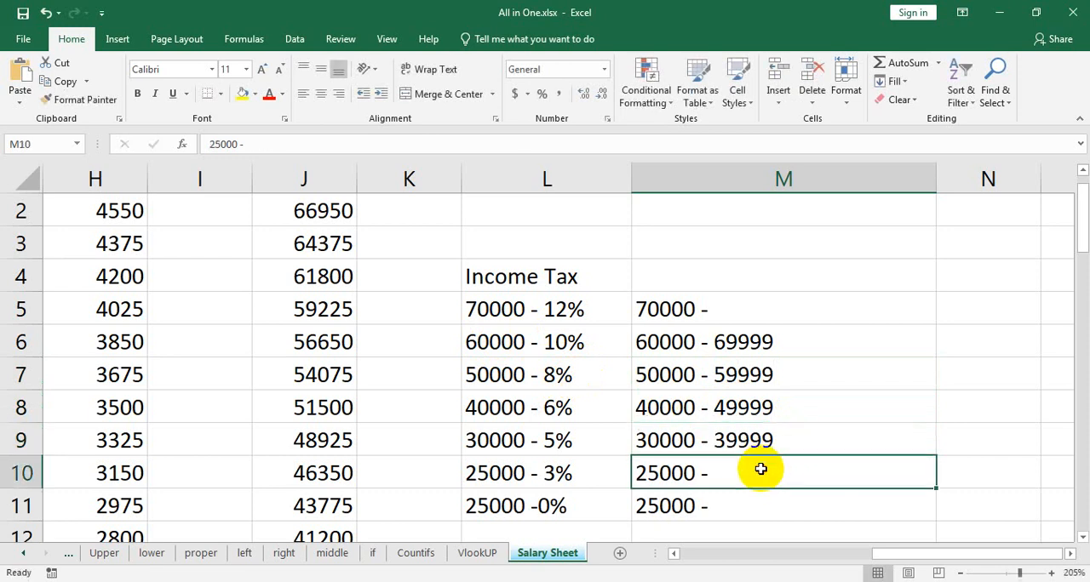
{"action": "type", "text": "2"}
{"action": "type", "text": "9999"}
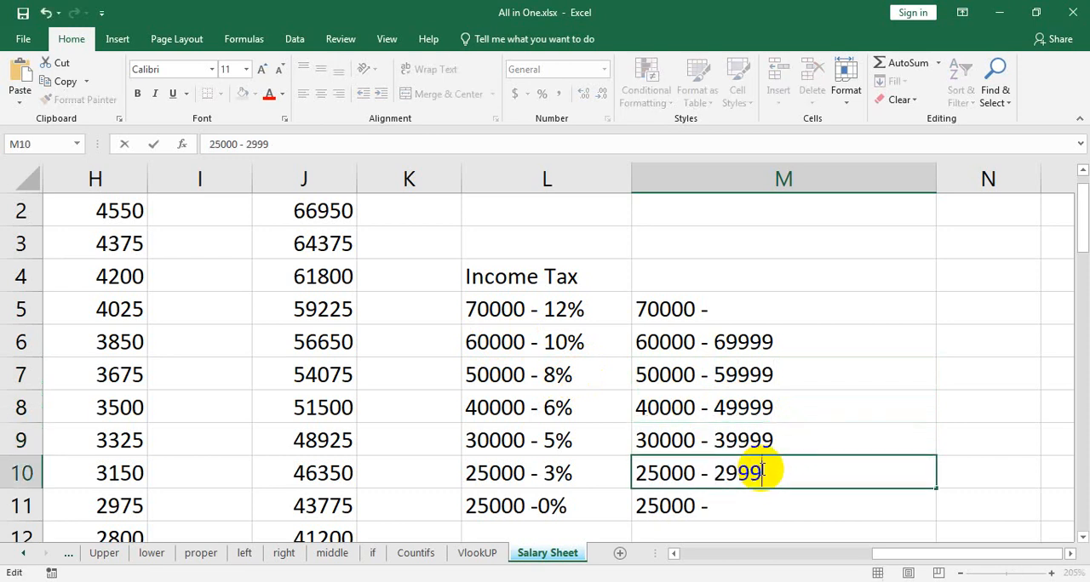
Replace the lowest salary range in M11 with "24999 -1".
{"action": "double_click", "coordinate": [761, 503]}
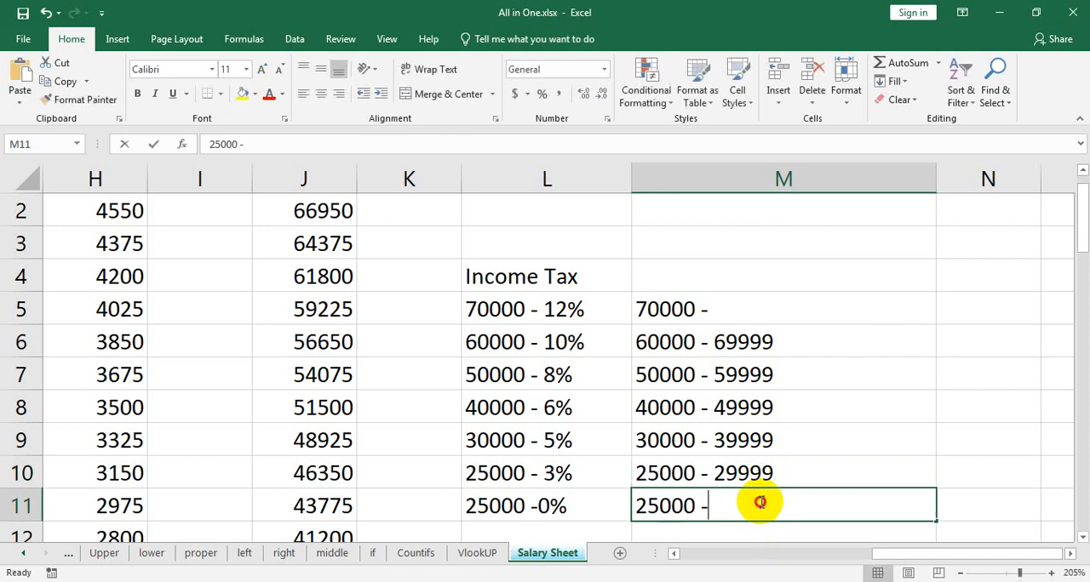
{"action": "type", "text": "1"}
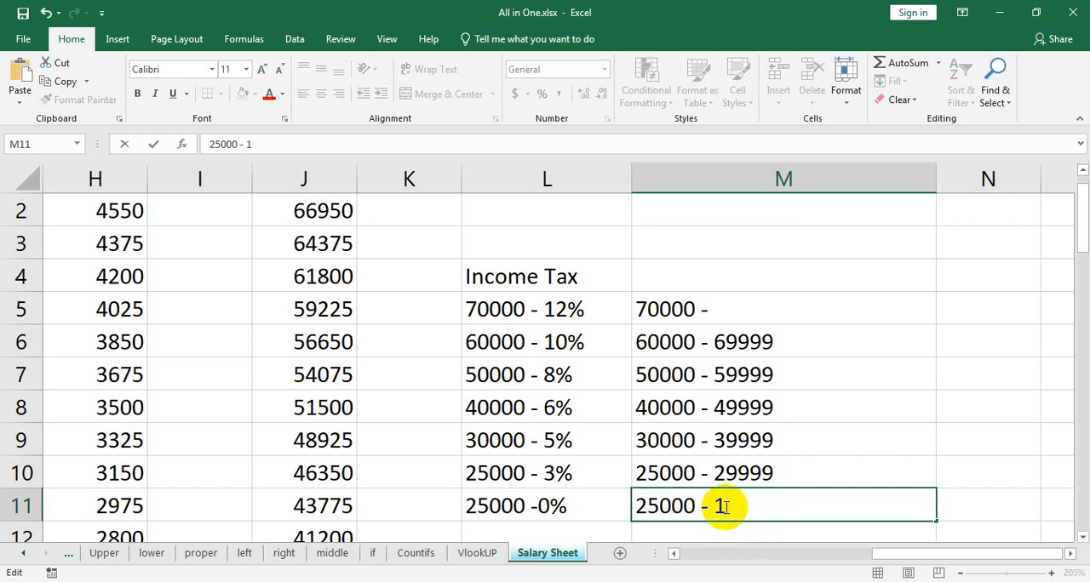
{"action": "left_click_drag", "start_coordinate": [723, 508], "coordinate": [641, 518]}
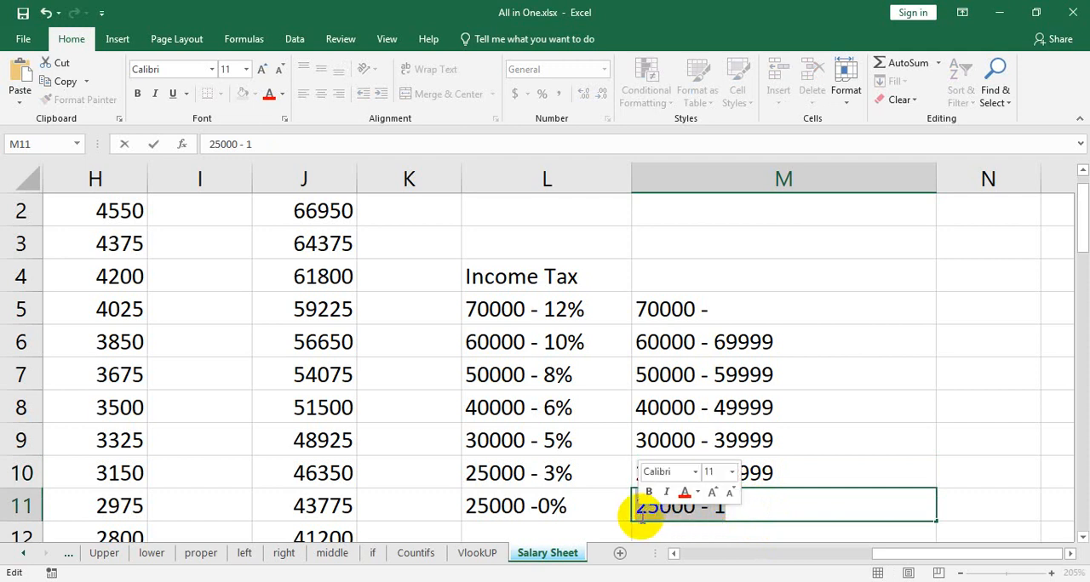
{"action": "key", "text": "BackSpace"}
{"action": "type", "text": "2499"}
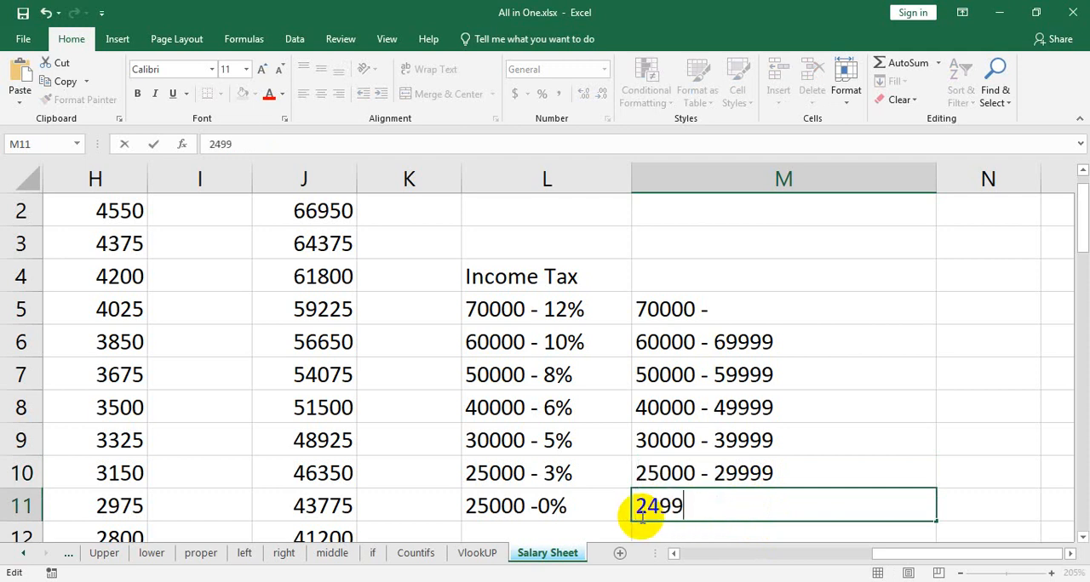
{"action": "type", "text": "9 -1"}
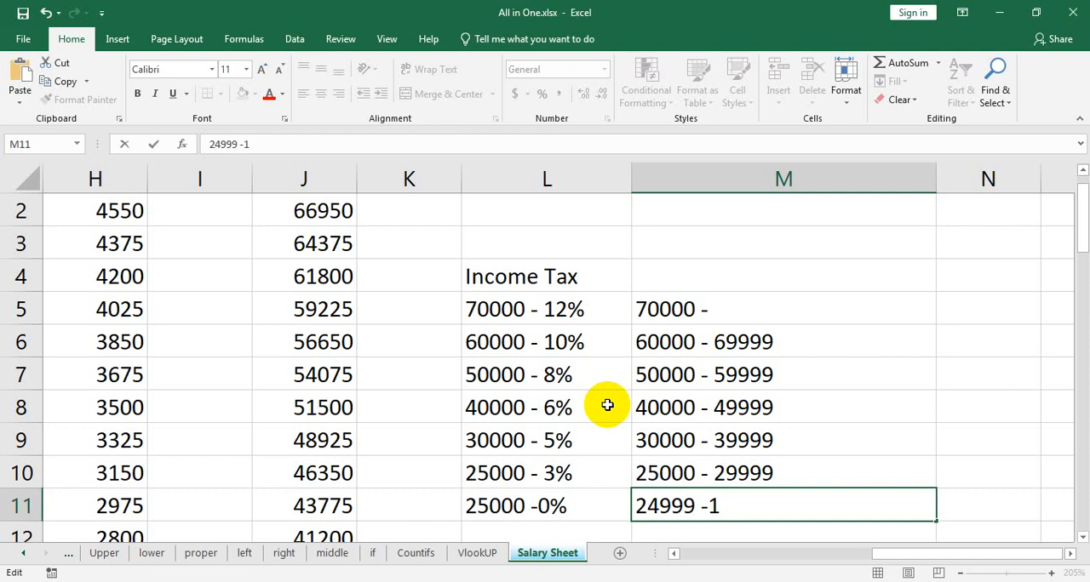
Start an IF formula in Income Tax cell I2 that tests whether the basic salary meets the top bracket, D2>=70000.
{"action": "left_click_drag", "start_coordinate": [945, 554], "coordinate": [877, 552]}
{"action": "scroll", "coordinate": [596, 445], "scroll_direction": "up", "scroll_amount": 1}
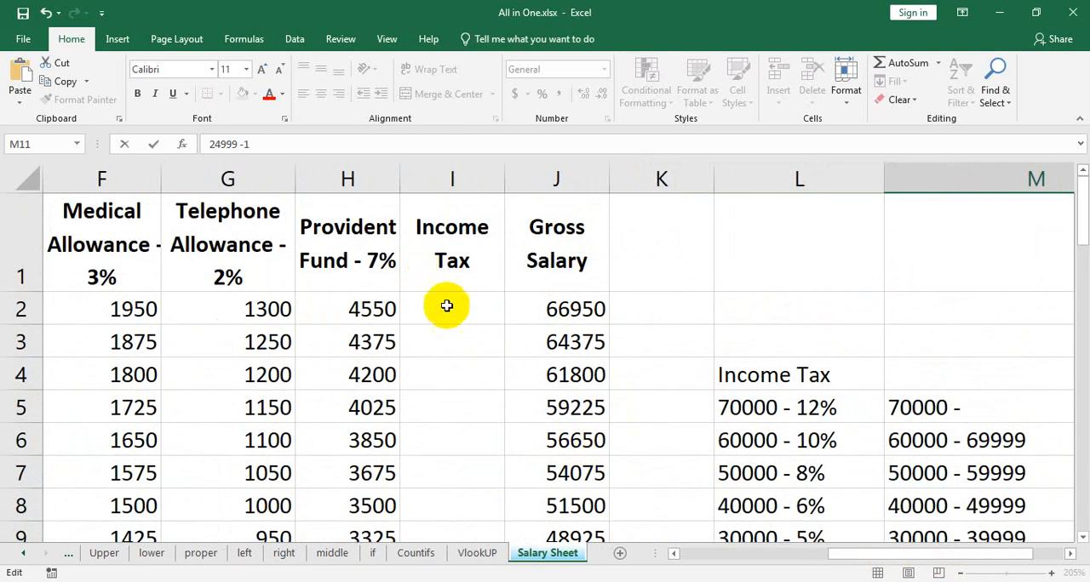
{"action": "left_click", "coordinate": [468, 313]}
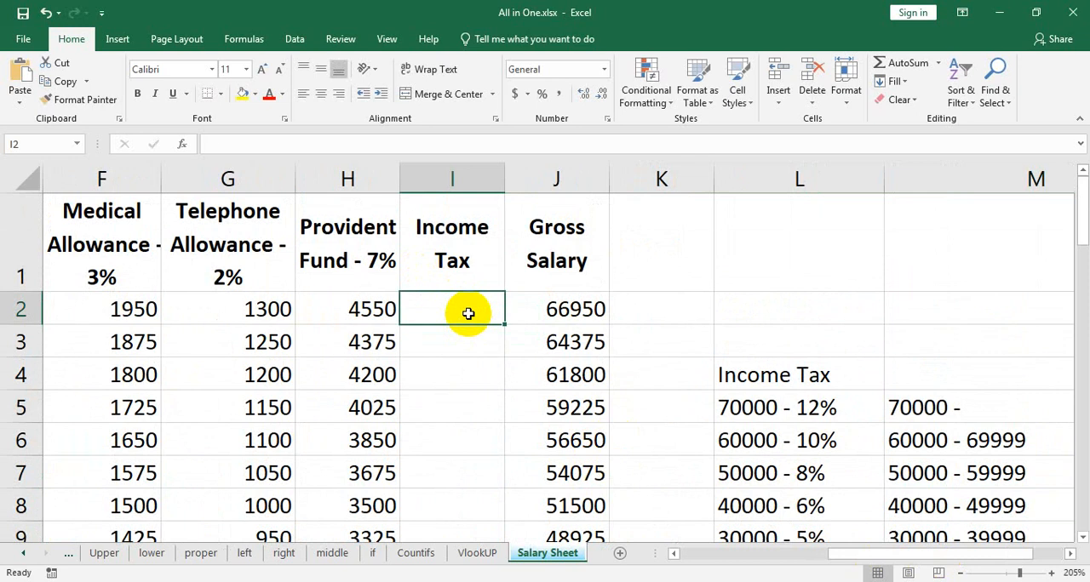
{"action": "type", "text": "="}
{"action": "scroll", "coordinate": [802, 366], "scroll_direction": "down", "scroll_amount": 1}
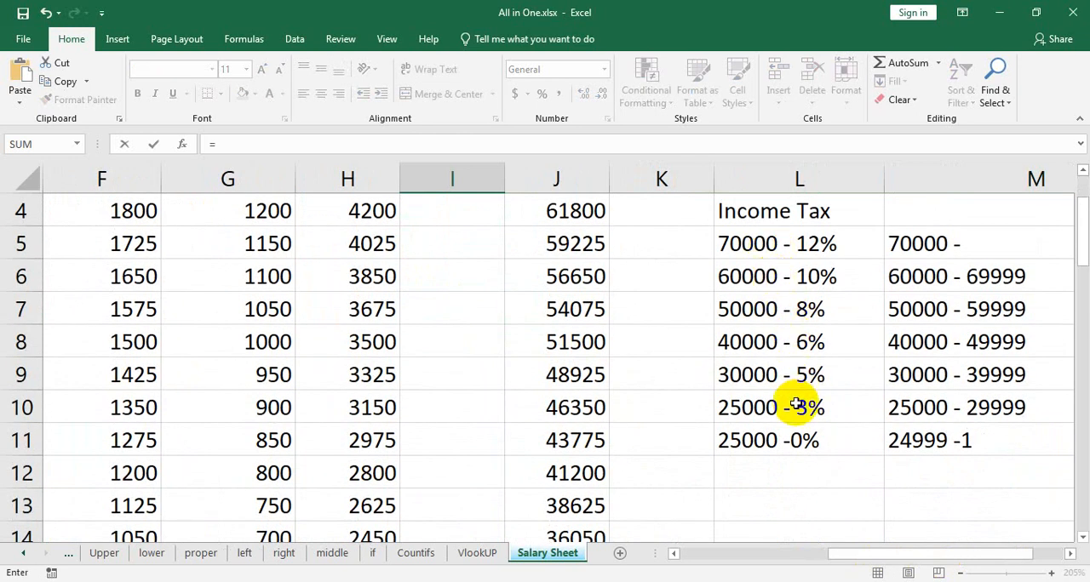
{"action": "scroll", "coordinate": [796, 430], "scroll_direction": "up", "scroll_amount": 1}
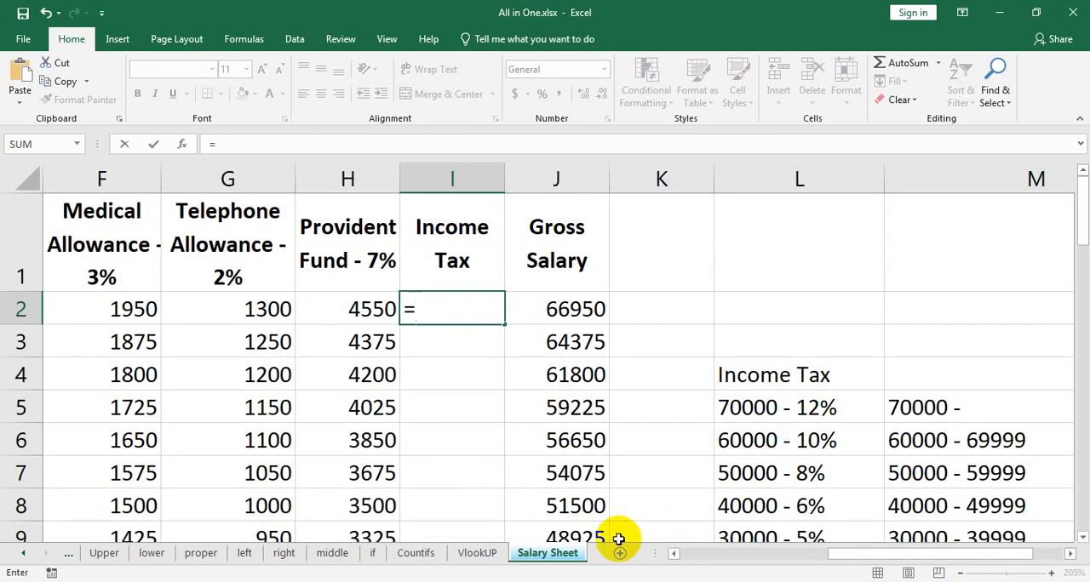
{"action": "type", "text": "if("}
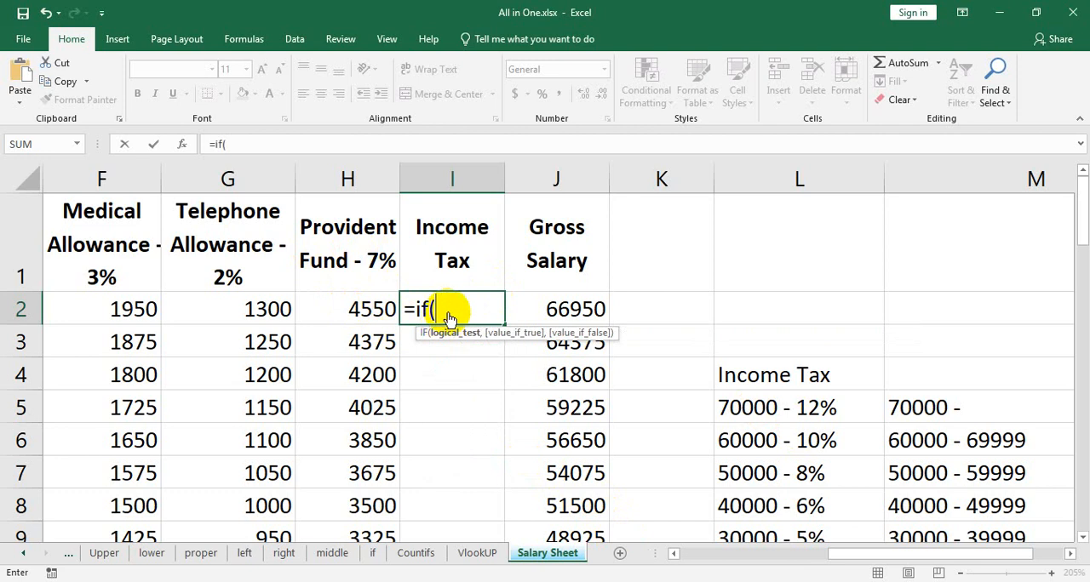
{"action": "left_click_drag", "start_coordinate": [864, 553], "coordinate": [736, 556]}
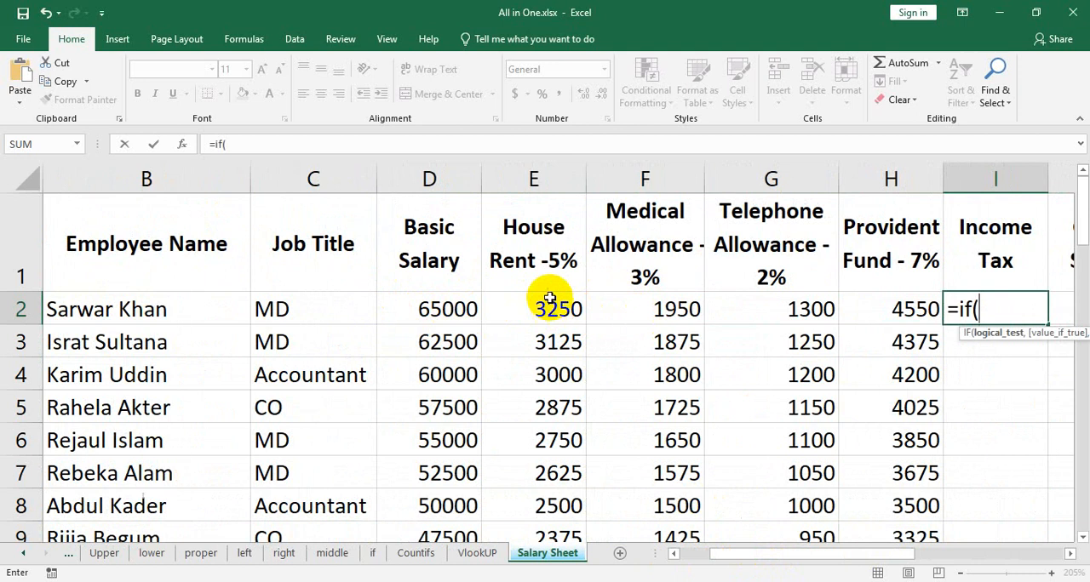
{"action": "left_click", "coordinate": [447, 309]}
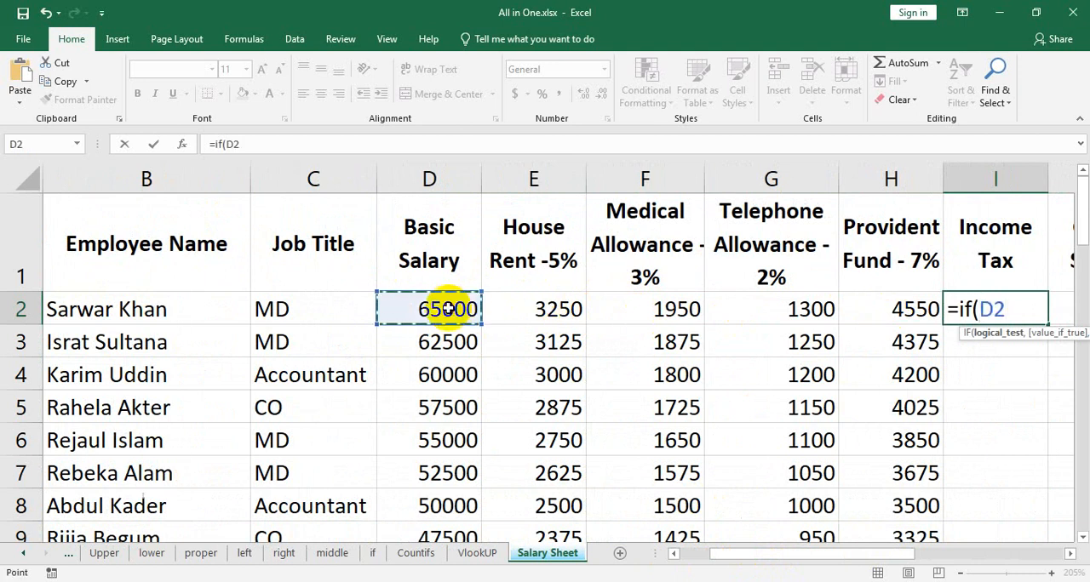
{"action": "type", "text": ">"}
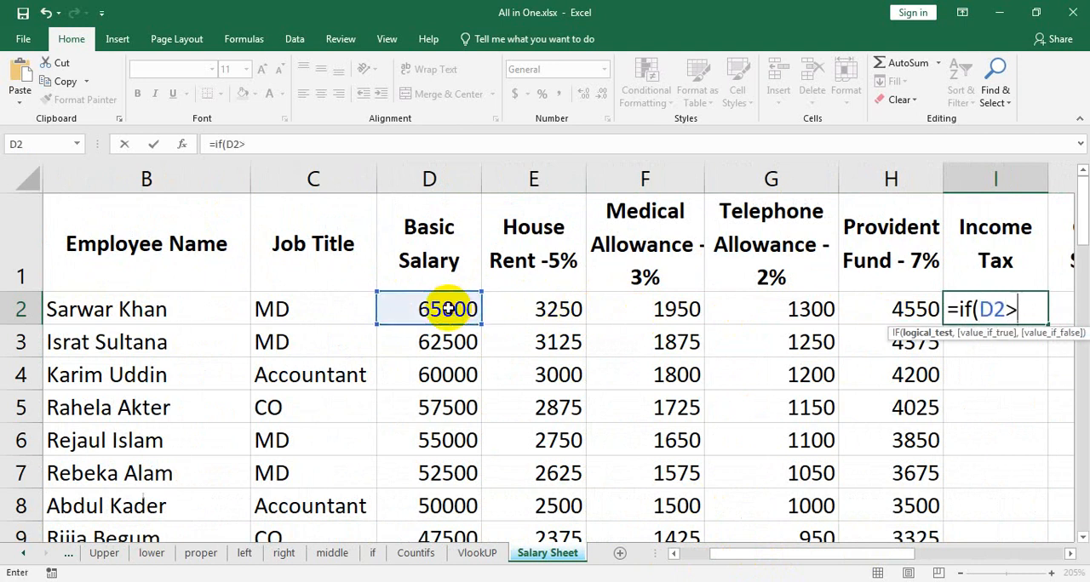
{"action": "type", "text": "=70000"}
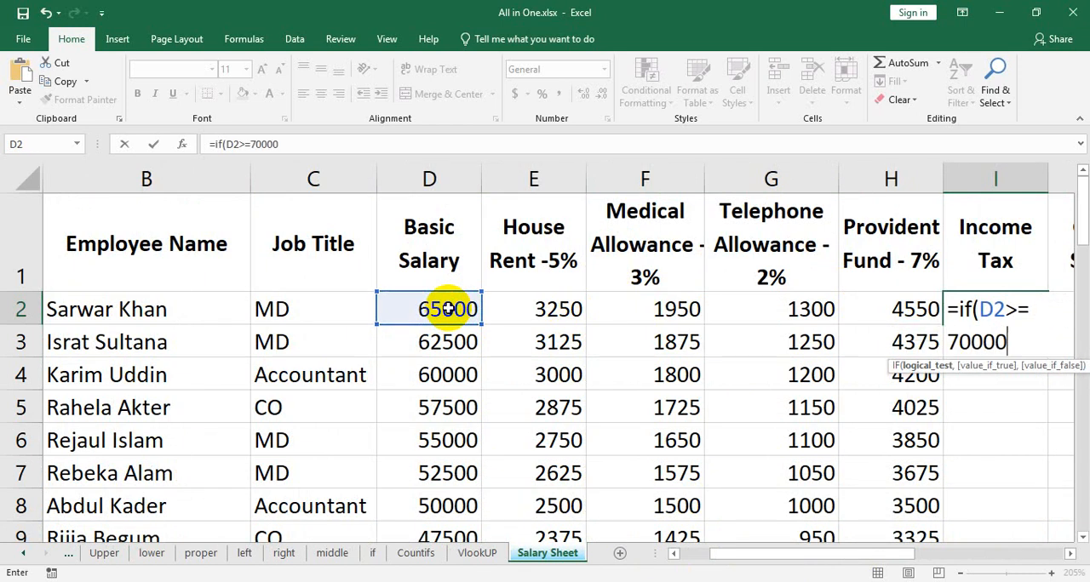
Add D2*12% as the value if true in the I2 formula.
{"action": "left_click_drag", "start_coordinate": [830, 557], "coordinate": [886, 558]}
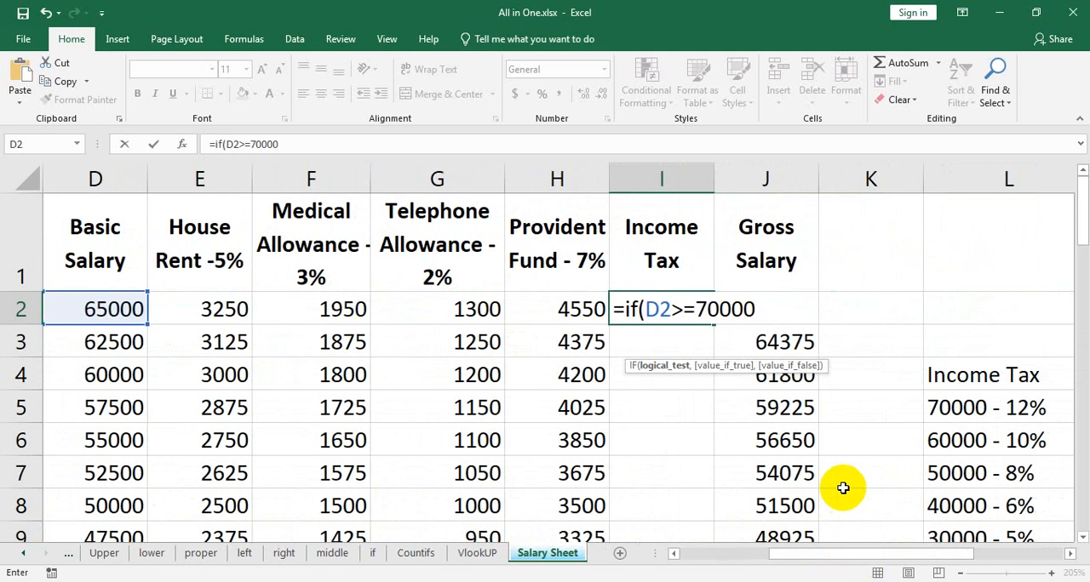
{"action": "type", "text": ","}
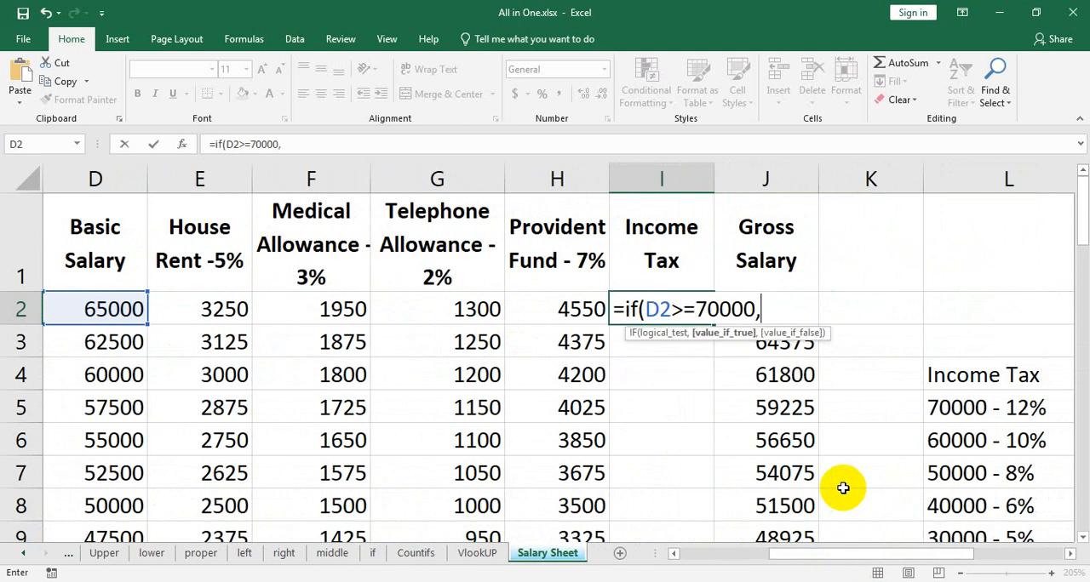
{"action": "left_click", "coordinate": [91, 312]}
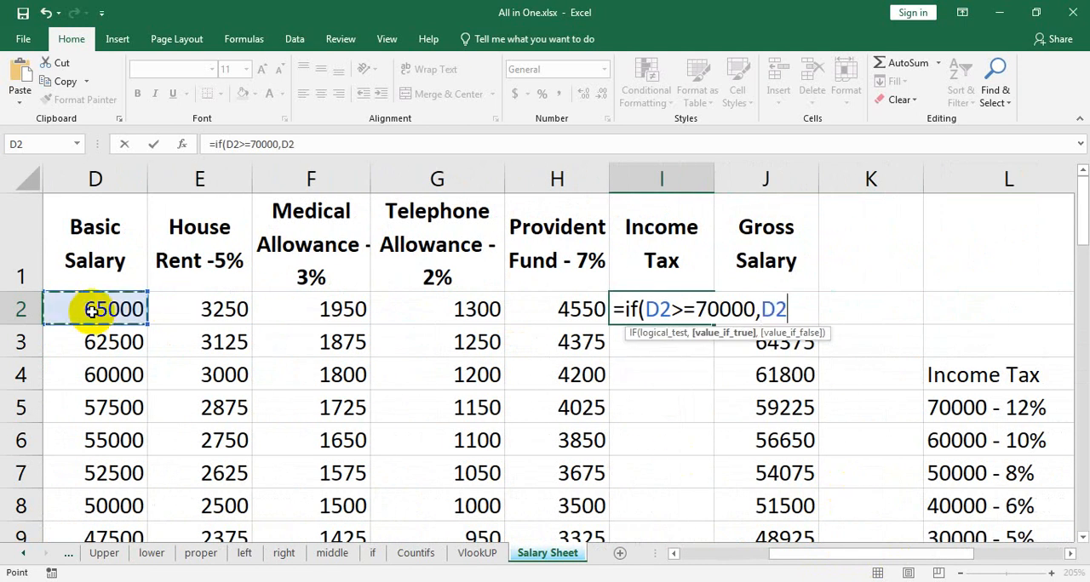
{"action": "type", "text": "*"}
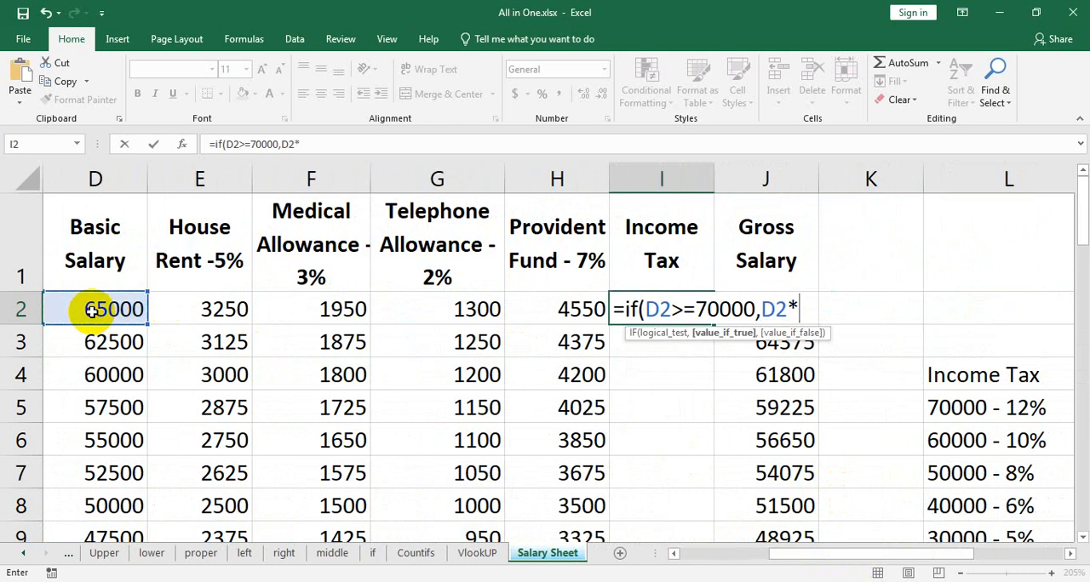
{"action": "type", "text": "12%"}
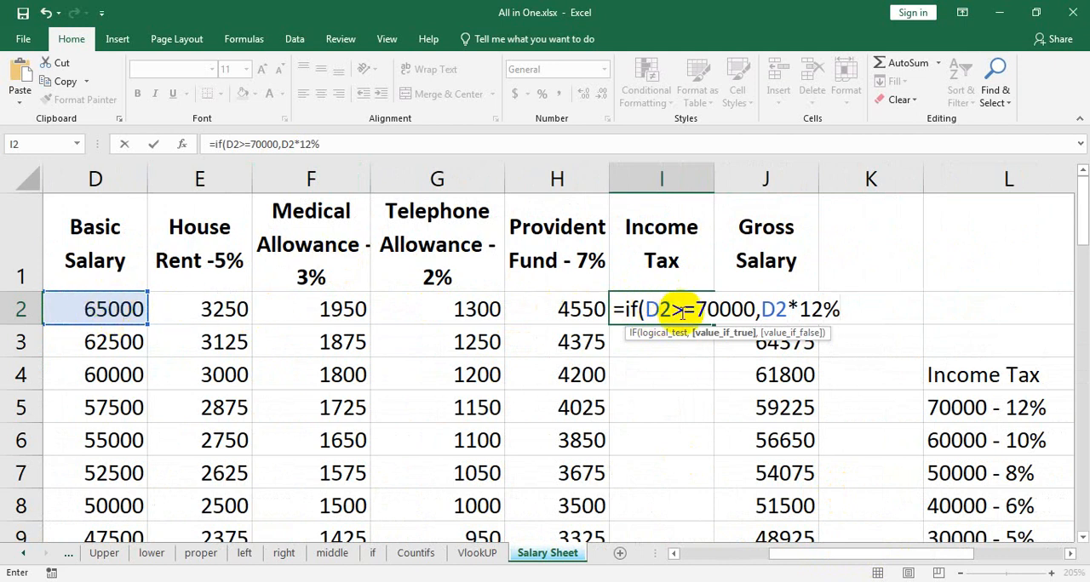
{"action": "left_click_drag", "start_coordinate": [673, 309], "coordinate": [689, 312]}
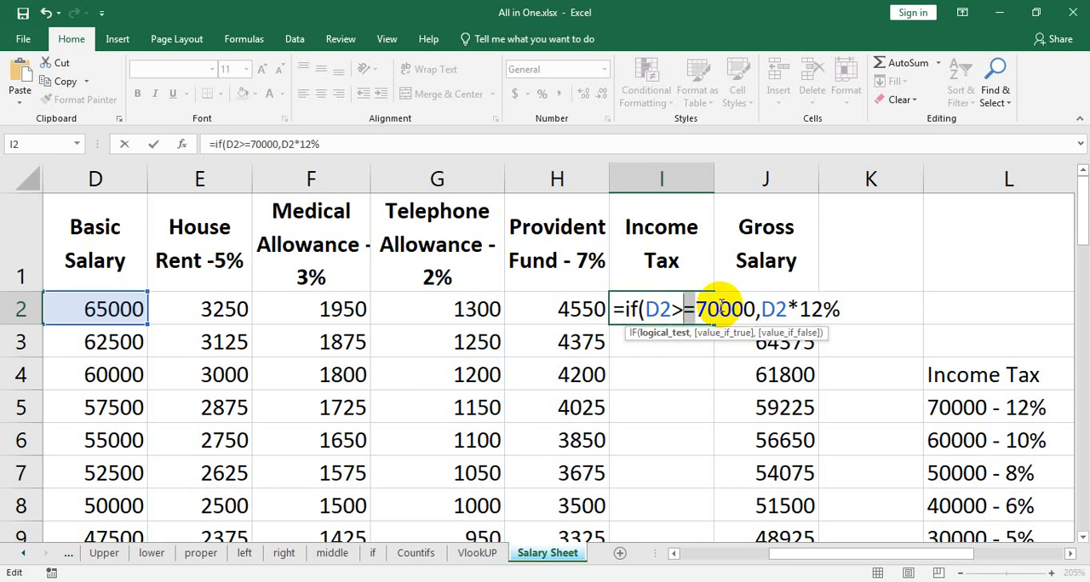
{"action": "left_click", "coordinate": [719, 305]}
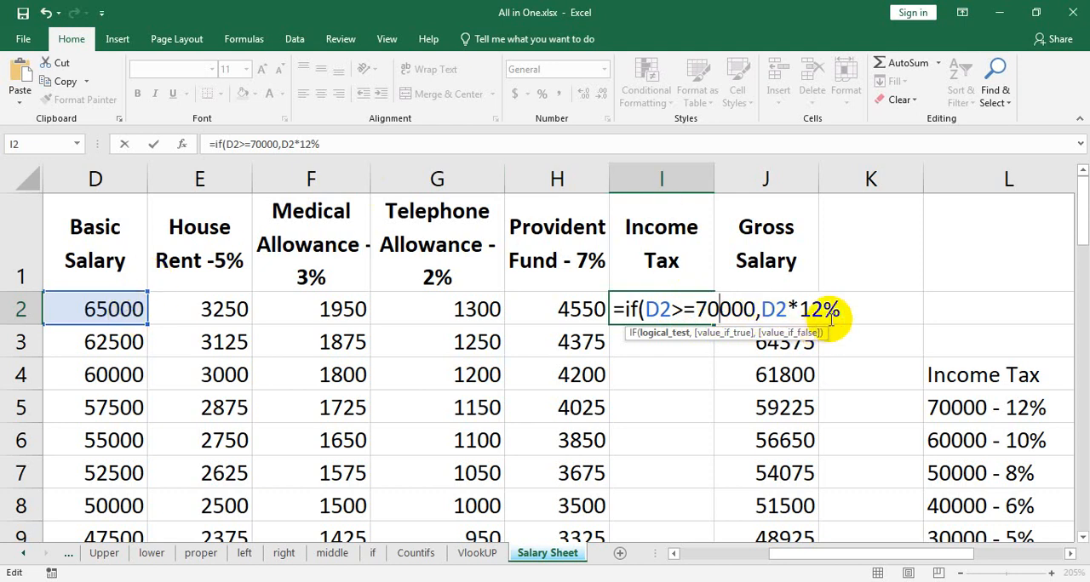
Nest a second IF as the value if false in the I2 formula, testing whether D2>=60000.
{"action": "left_click", "coordinate": [880, 315]}
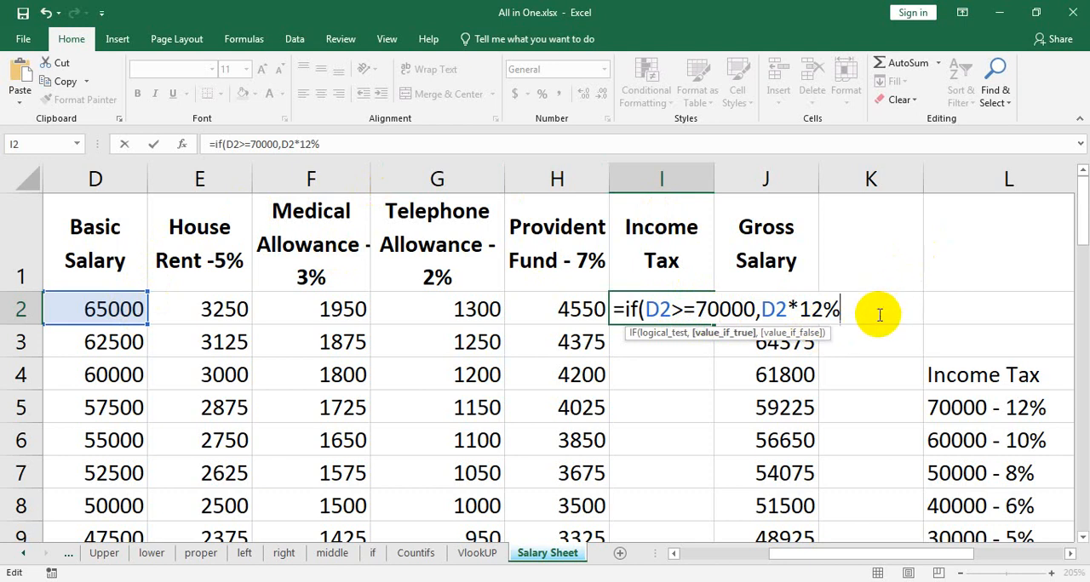
{"action": "type", "text": ","}
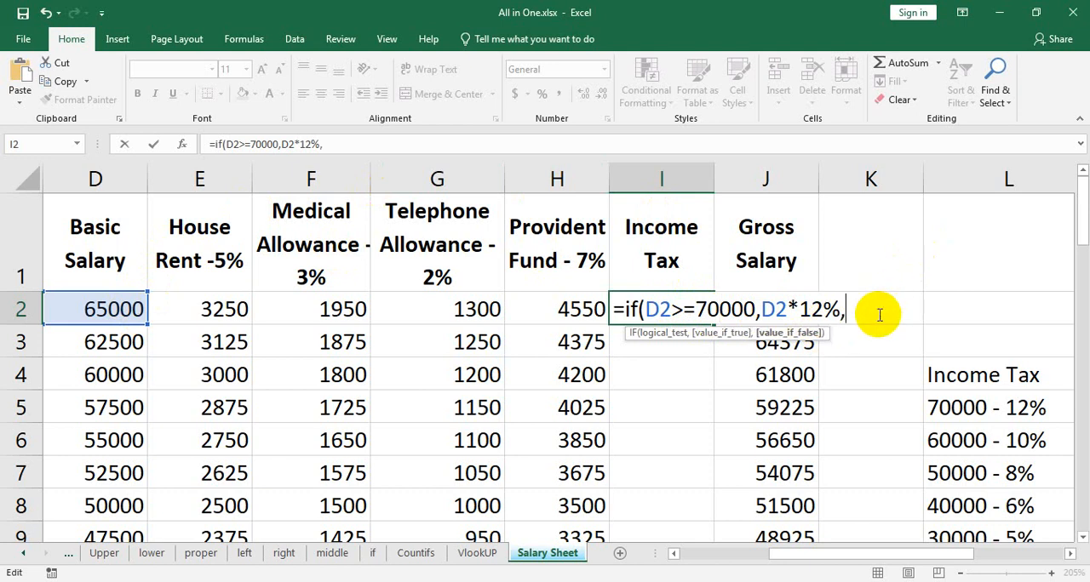
{"action": "type", "text": "if"}
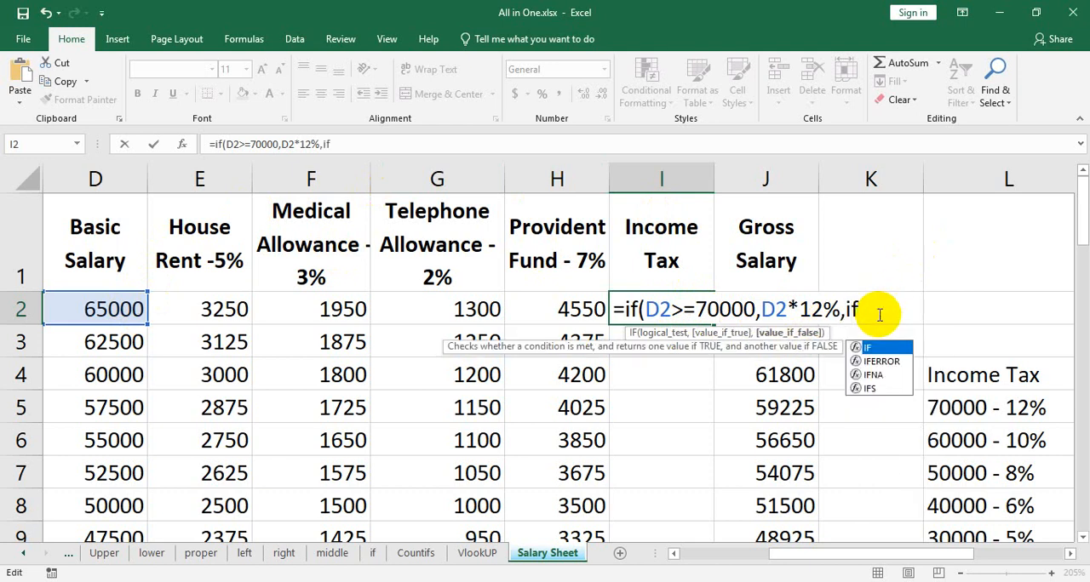
{"action": "type", "text": "("}
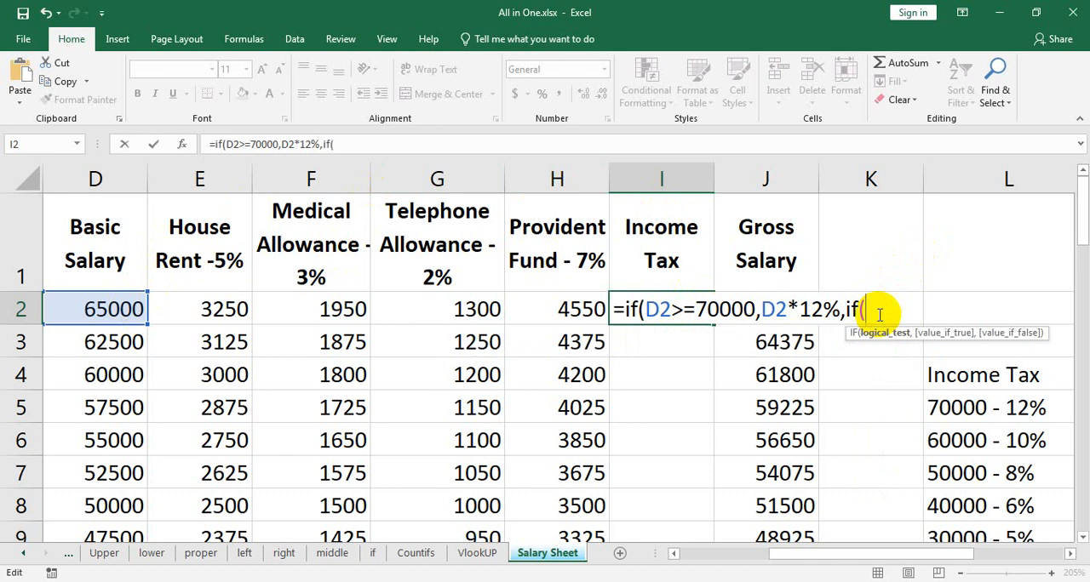
{"action": "left_click", "coordinate": [116, 308]}
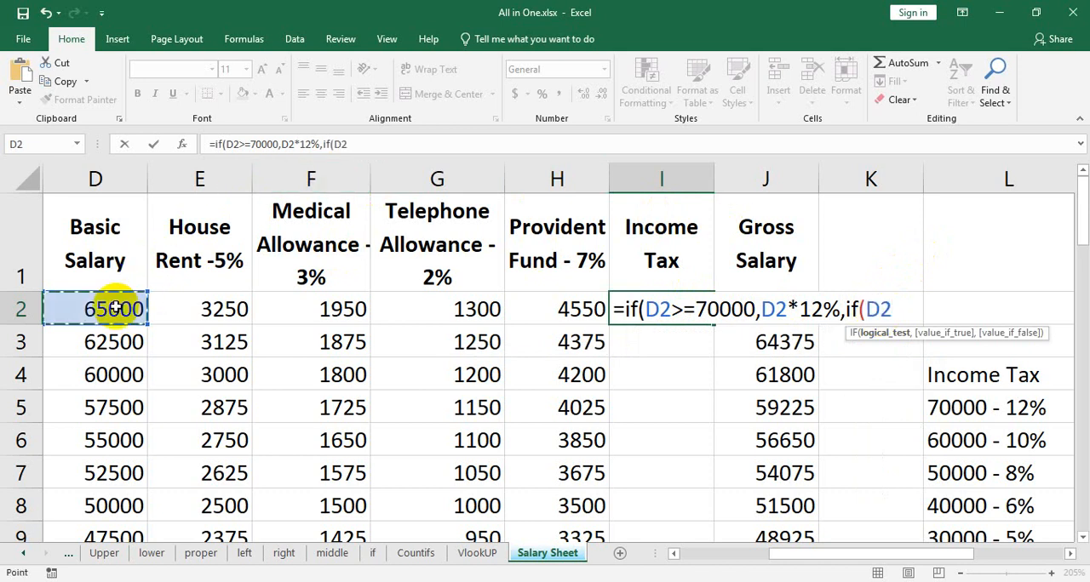
{"action": "type", "text": ">="}
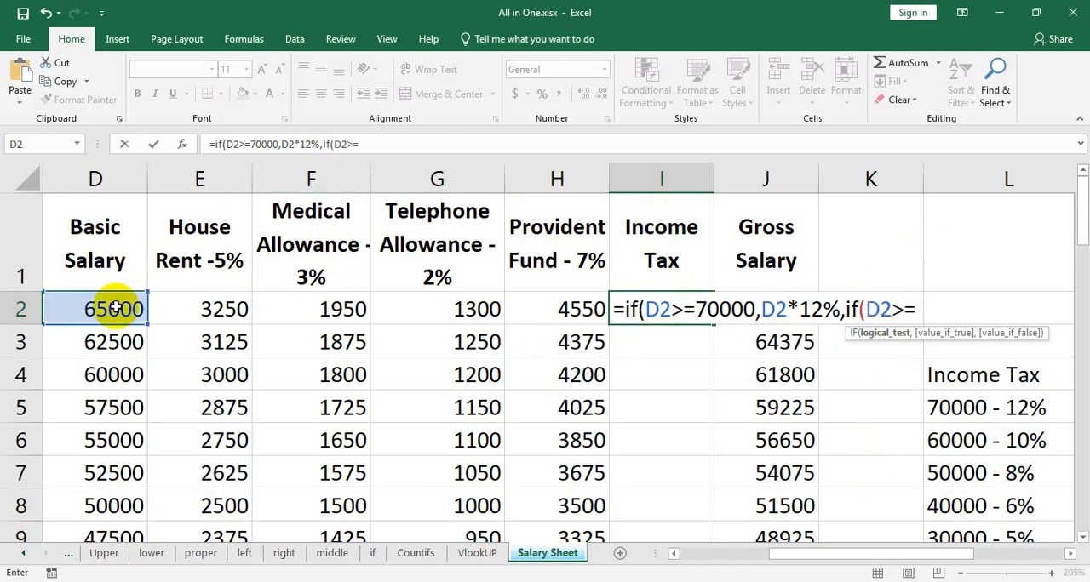
{"action": "type", "text": "600"}
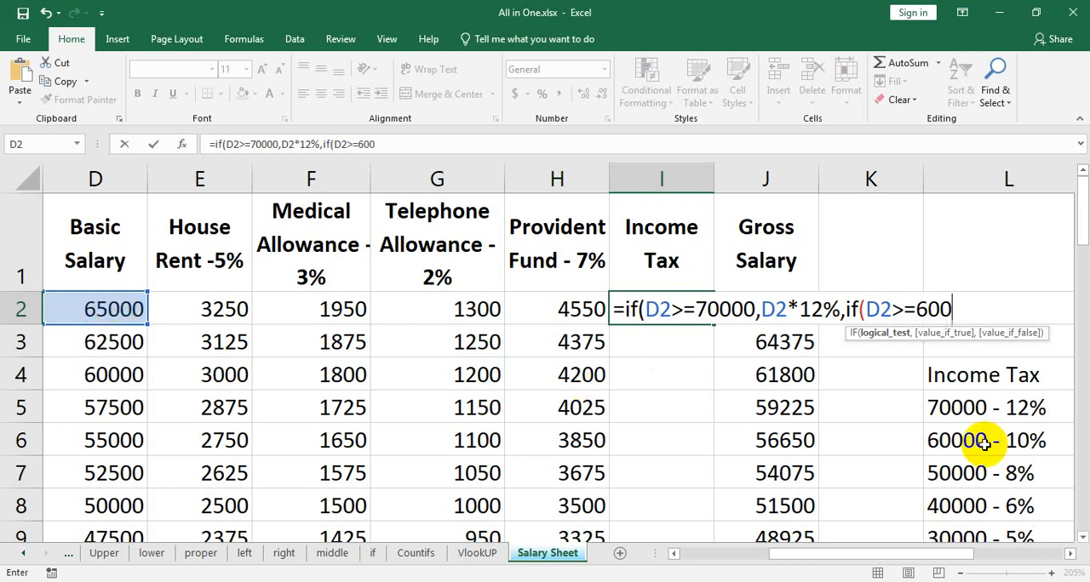
{"action": "type", "text": "00,"}
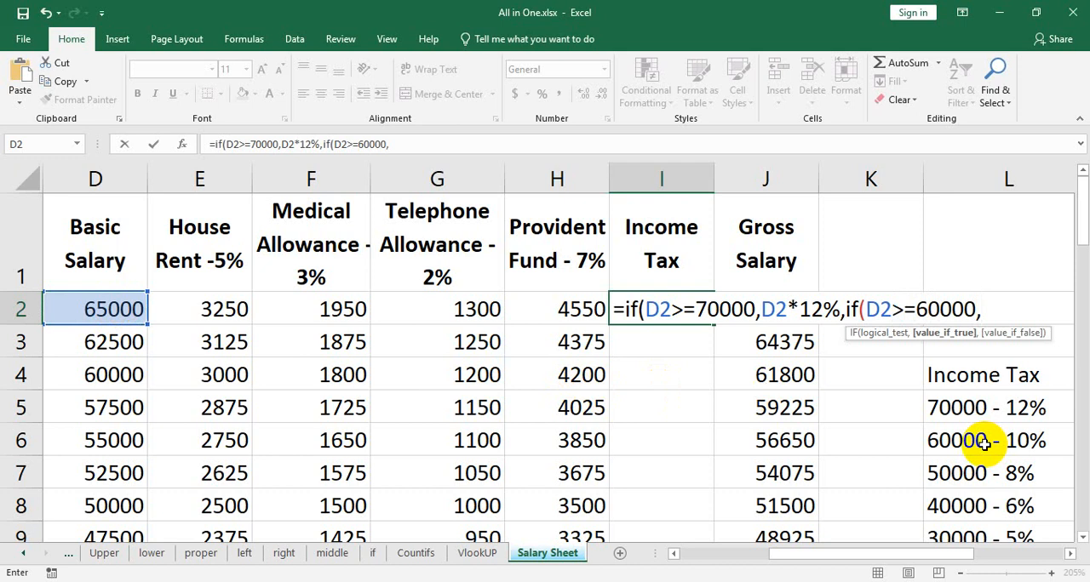
Set D2*10% as the value if true for the 60000 bracket in the I2 formula.
{"action": "left_click", "coordinate": [94, 308]}
{"action": "type", "text": "*"}
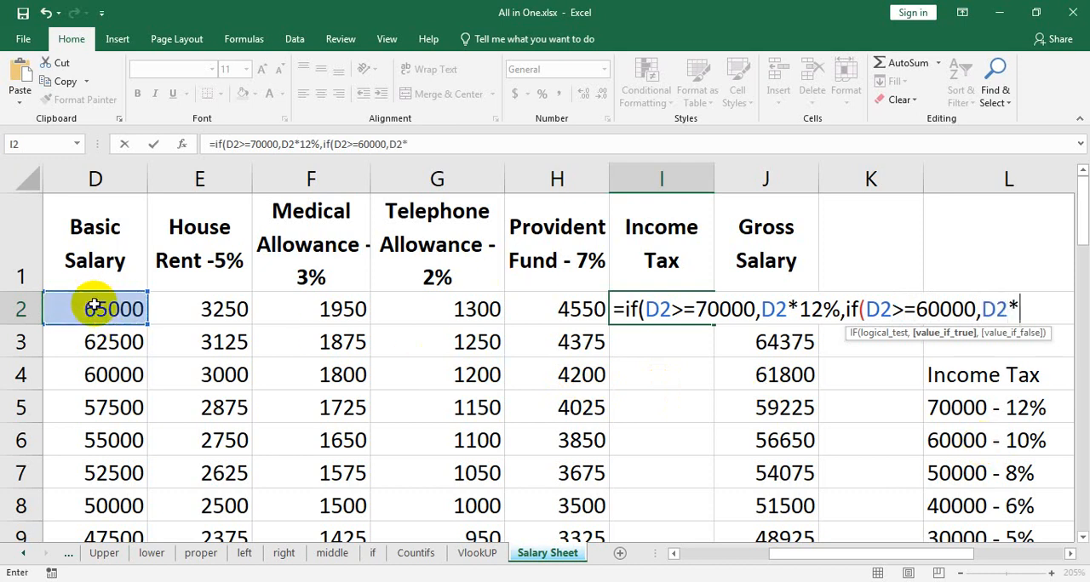
{"action": "type", "text": "10%"}
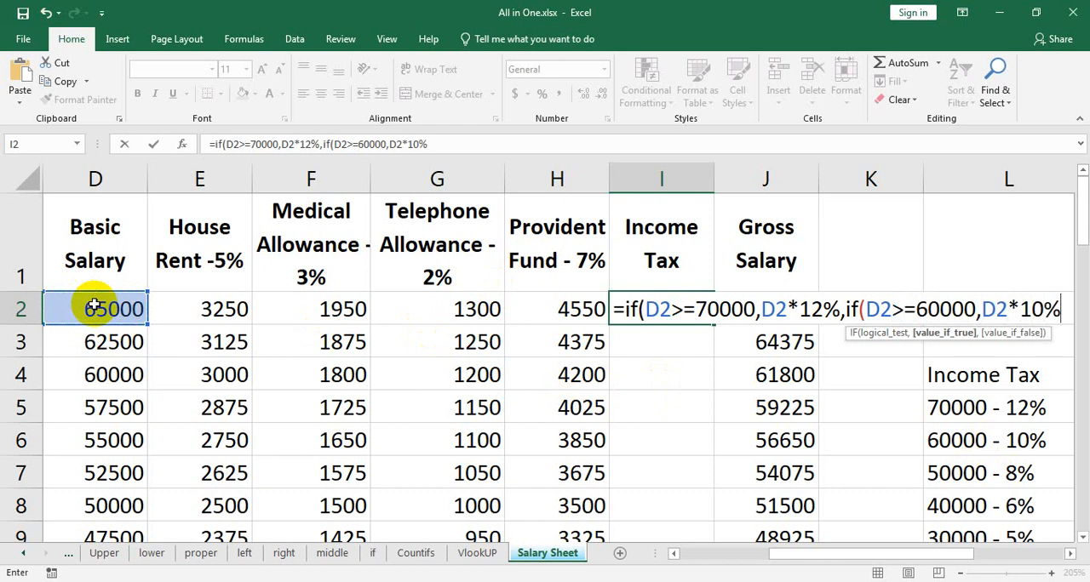
{"action": "type", "text": ","}
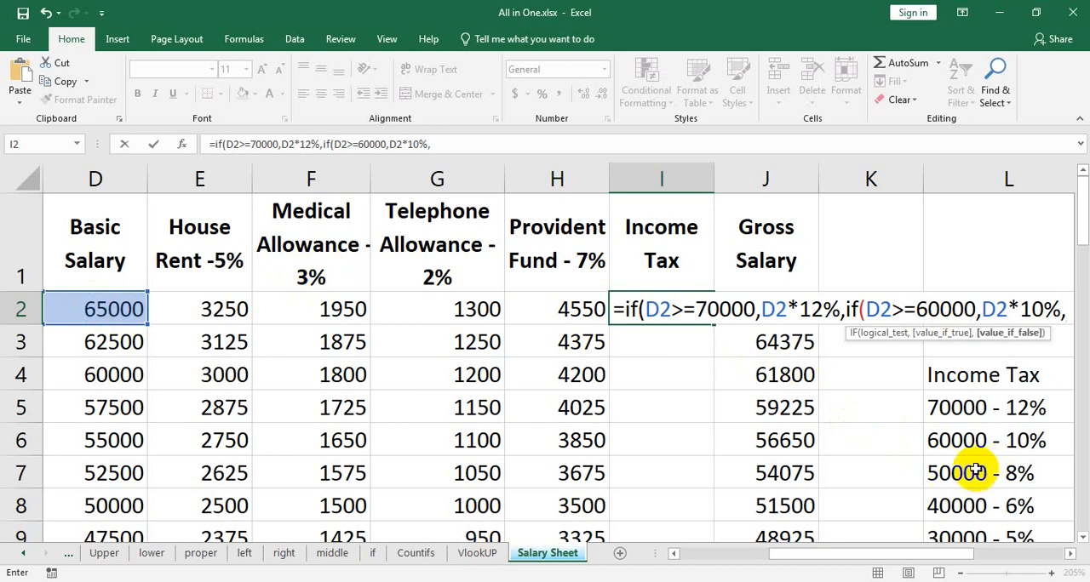
{"action": "type", "text": "if"}
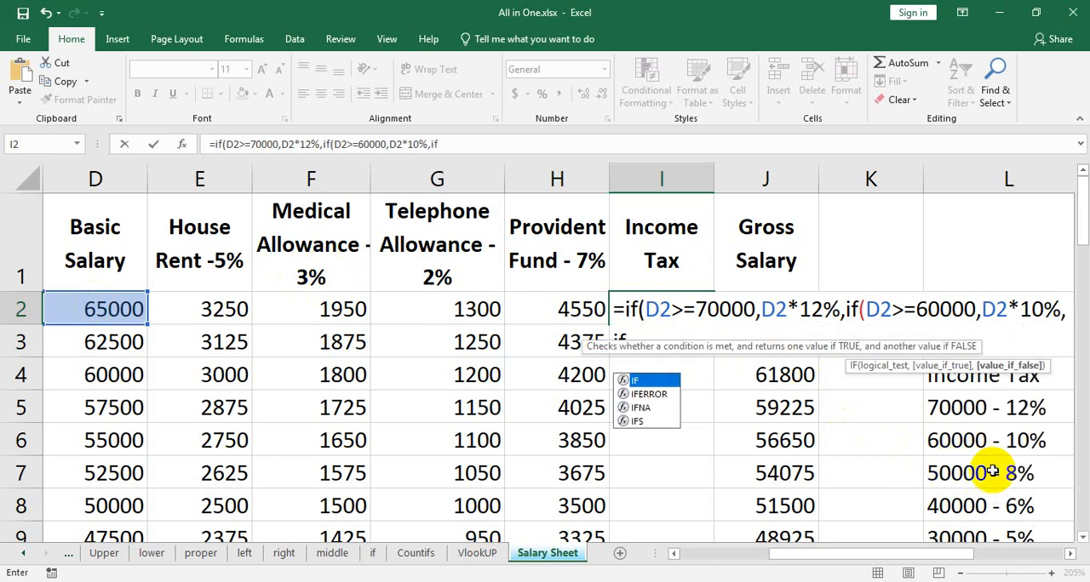
{"action": "type", "text": "("}
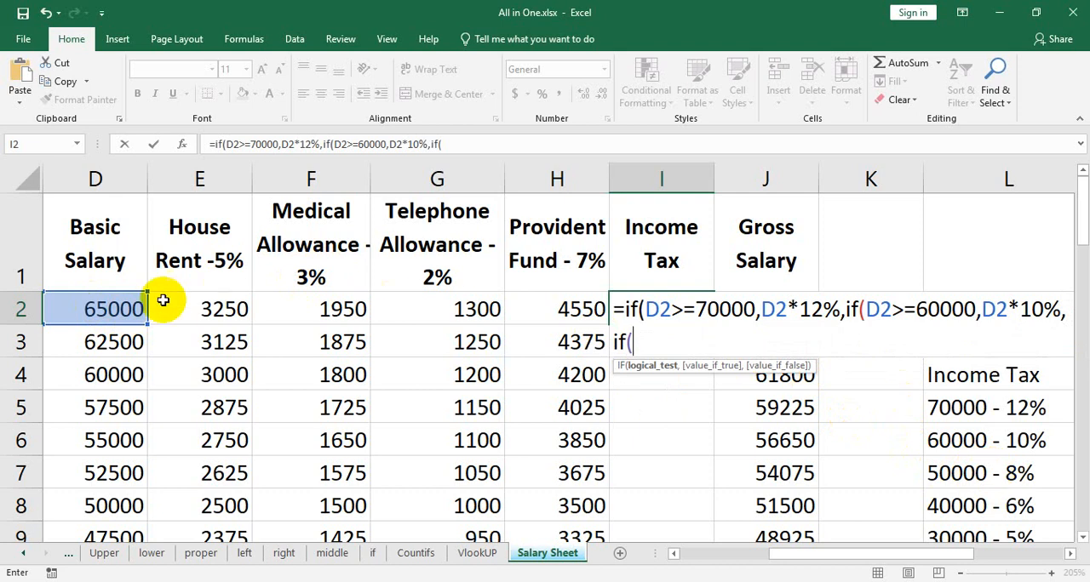
Nest a third IF in the I2 formula that tests whether the basic salary meets D2>=50000.
{"action": "left_click", "coordinate": [107, 308]}
{"action": "type", "text": ">"}
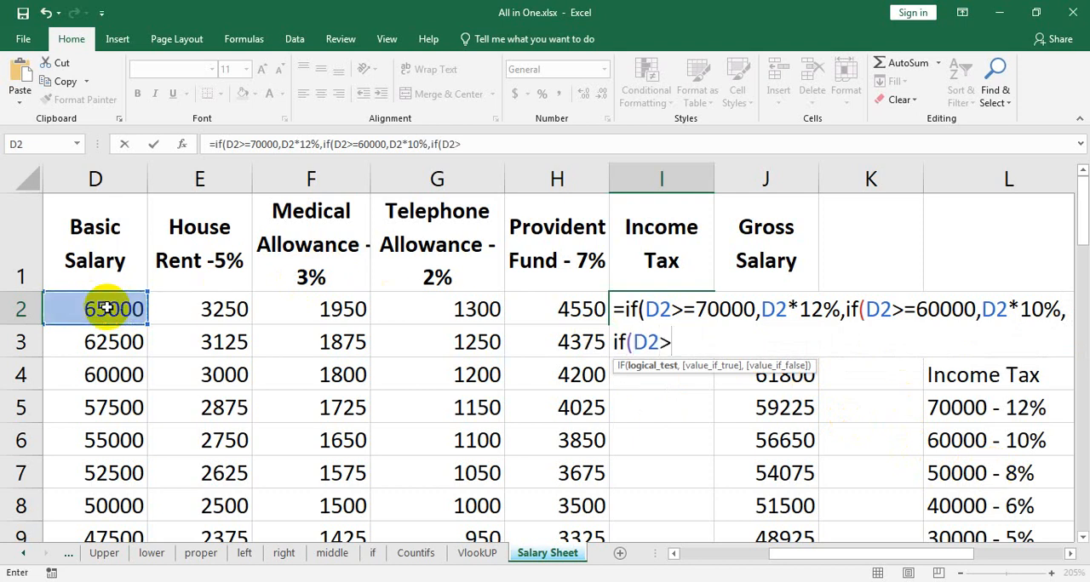
{"action": "type", "text": "=50000,"}
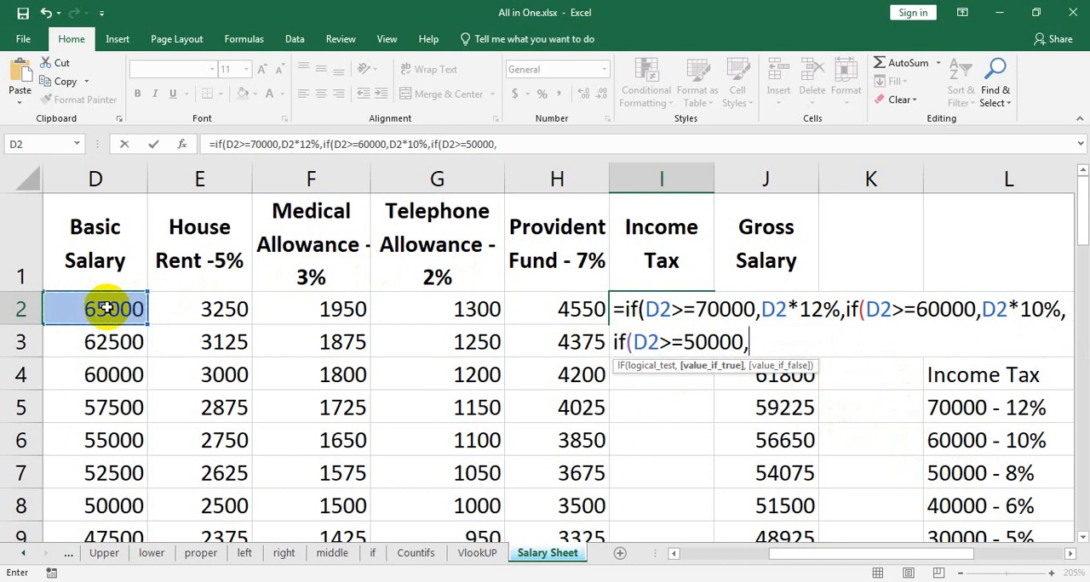
Set D2*8% as the value if true for the 50000 bracket in the I2 formula.
{"action": "left_click", "coordinate": [106, 308]}
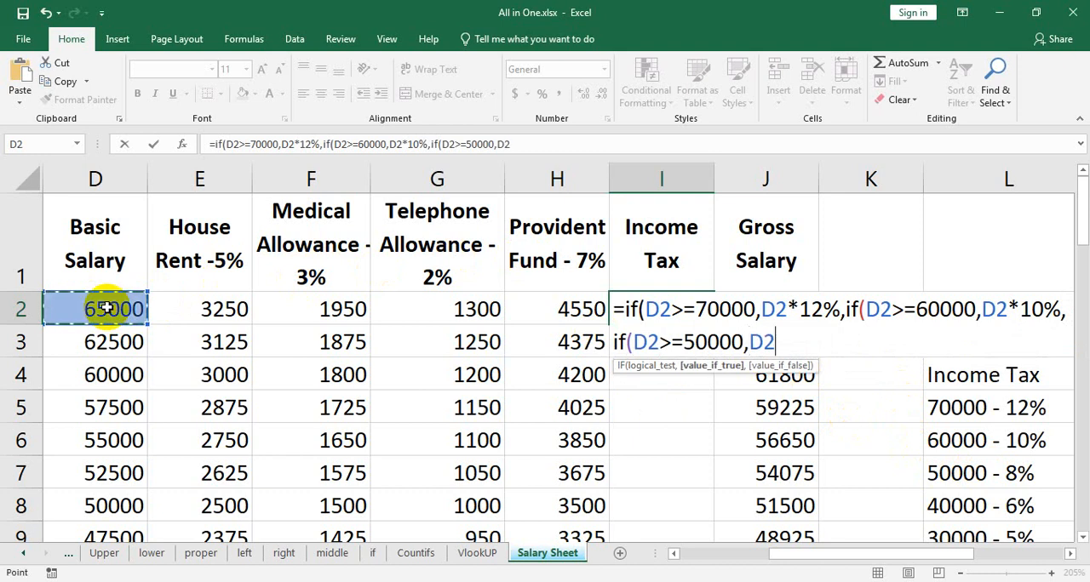
{"action": "type", "text": "*"}
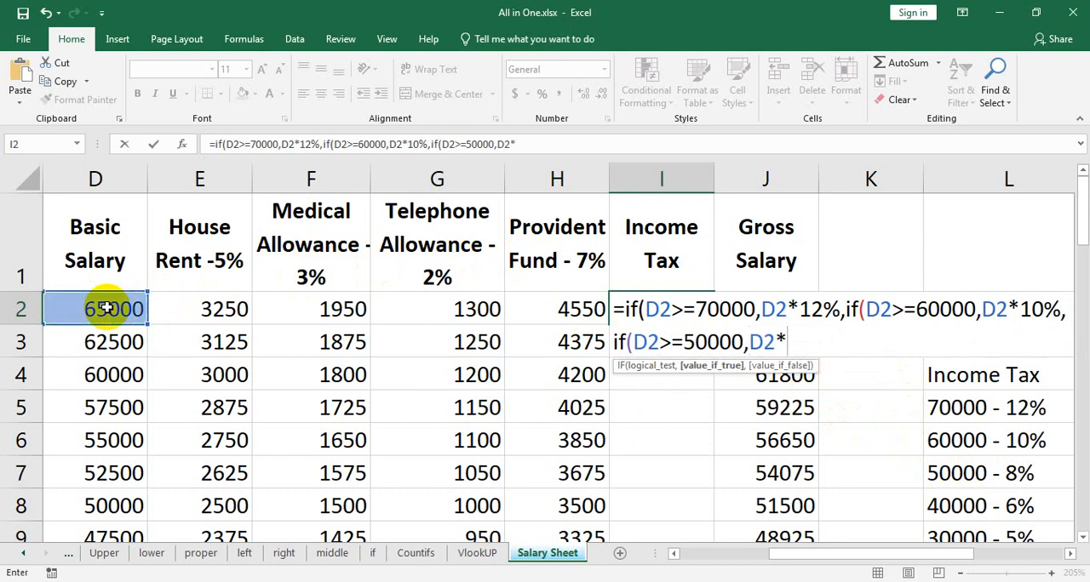
{"action": "type", "text": "8%"}
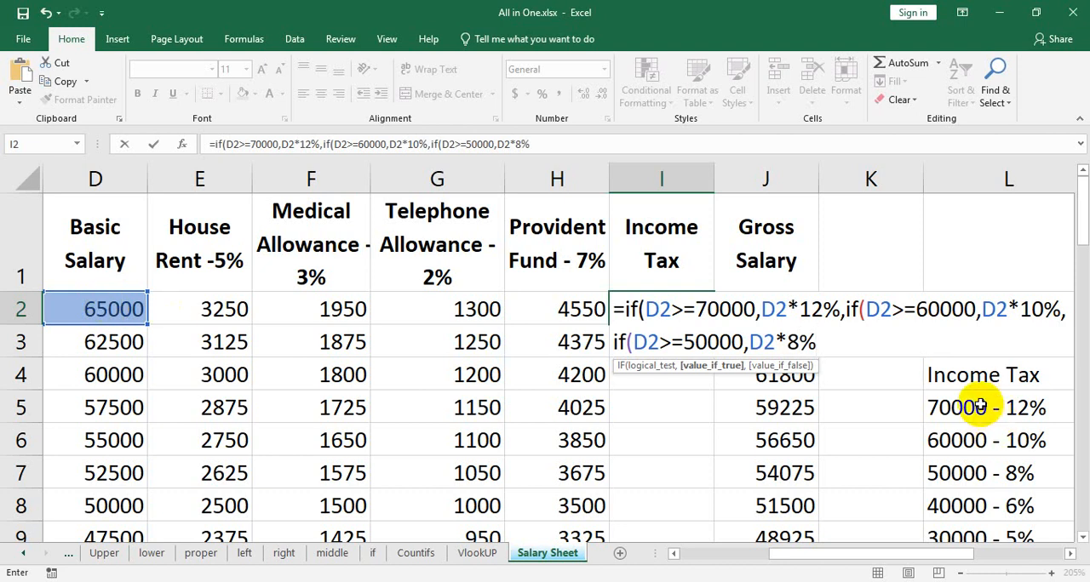
{"action": "type", "text": ","}
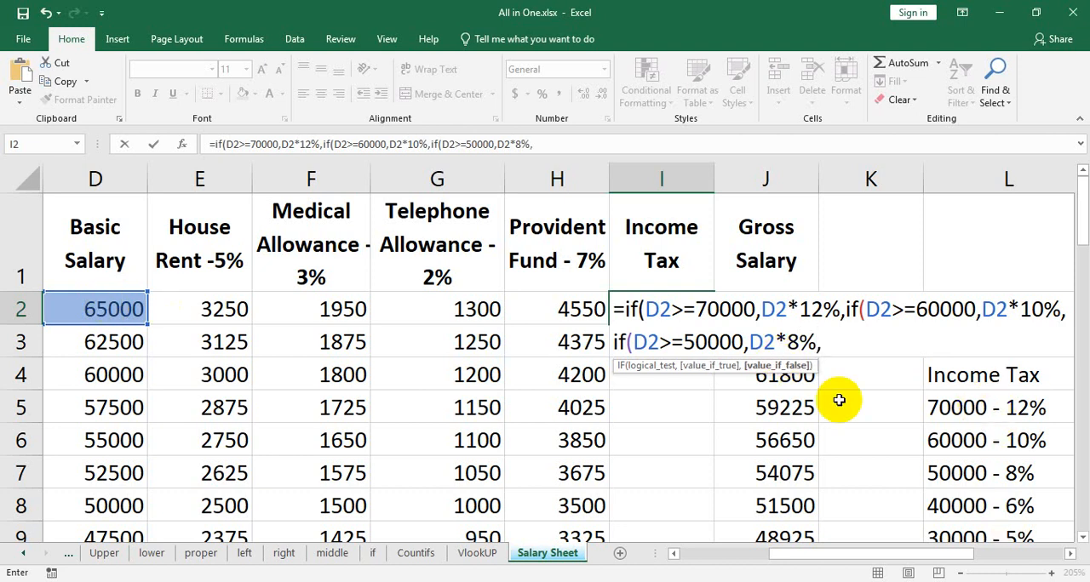
{"action": "type", "text": "if("}
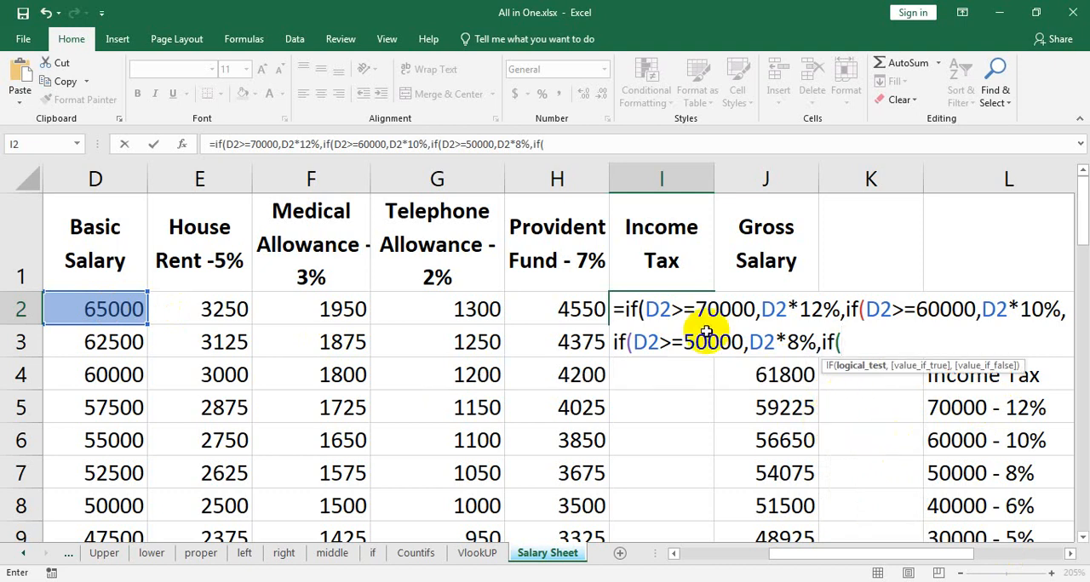
Nest a fourth IF in the I2 formula that tests whether the basic salary meets D2>=40000.
{"action": "left_click", "coordinate": [77, 306]}
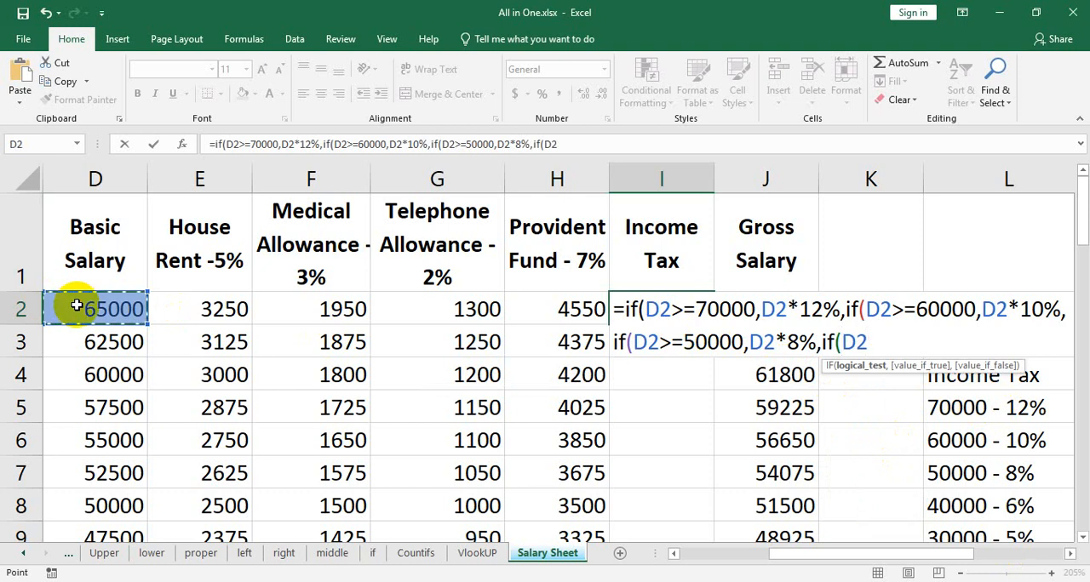
{"action": "type", "text": ">"}
{"action": "type", "text": "="}
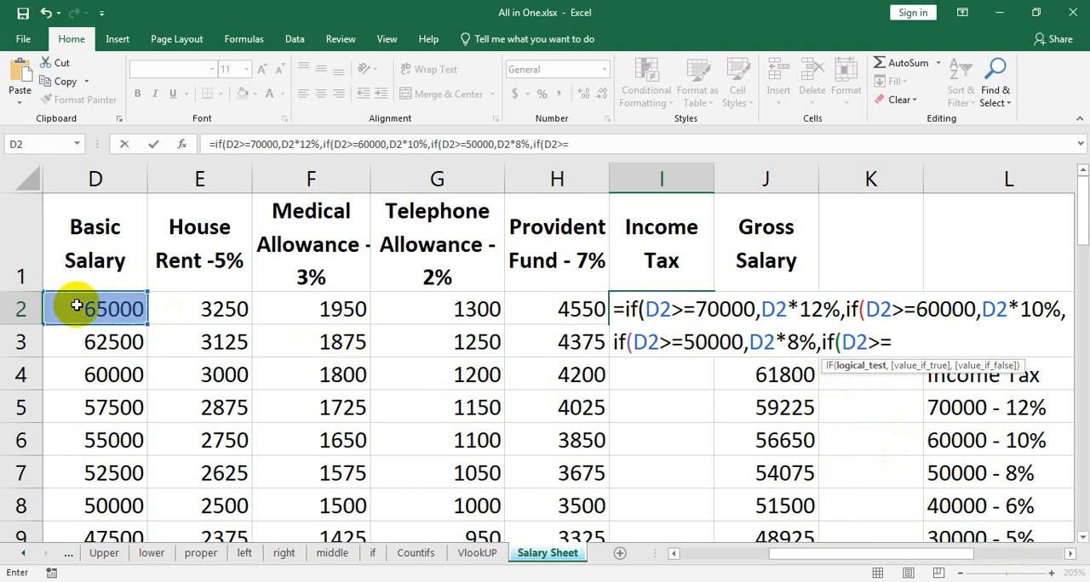
{"action": "type", "text": "40000,"}
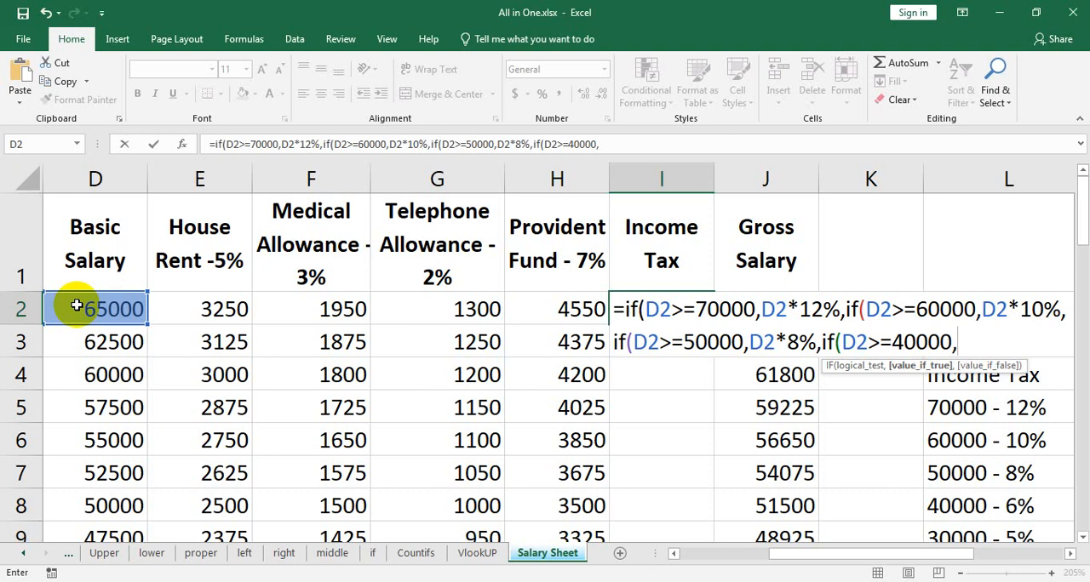
Set D2*6% as the value if true for the 40000 bracket in the I2 formula.
{"action": "left_click", "coordinate": [76, 306]}
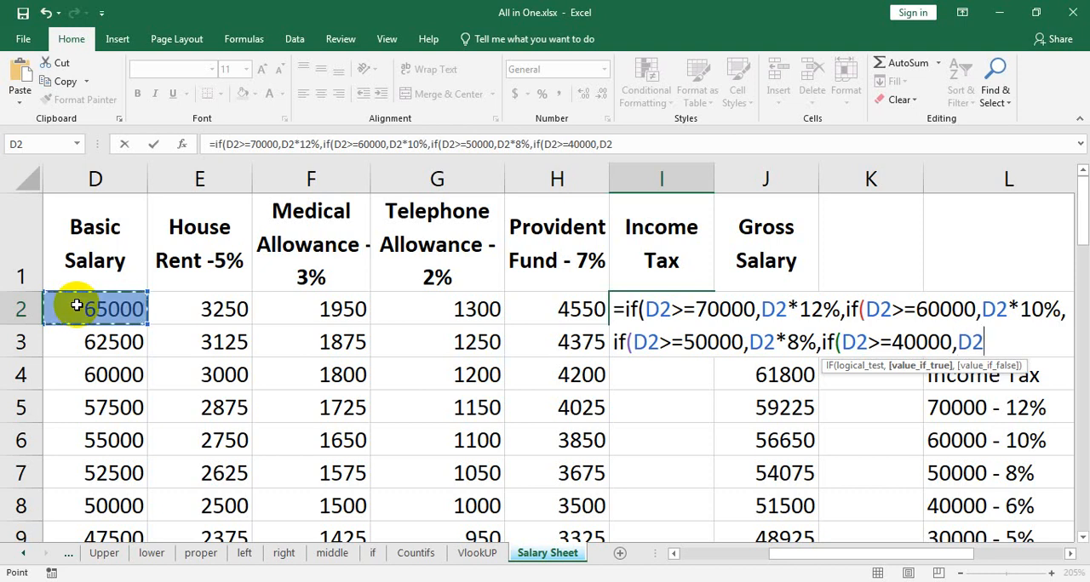
{"action": "type", "text": "*"}
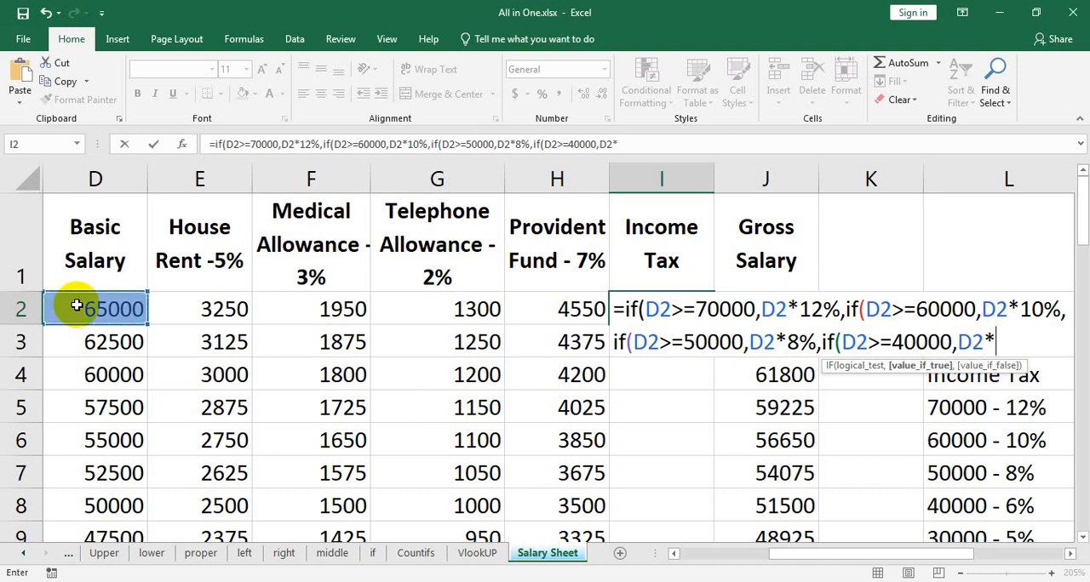
{"action": "type", "text": "6%,"}
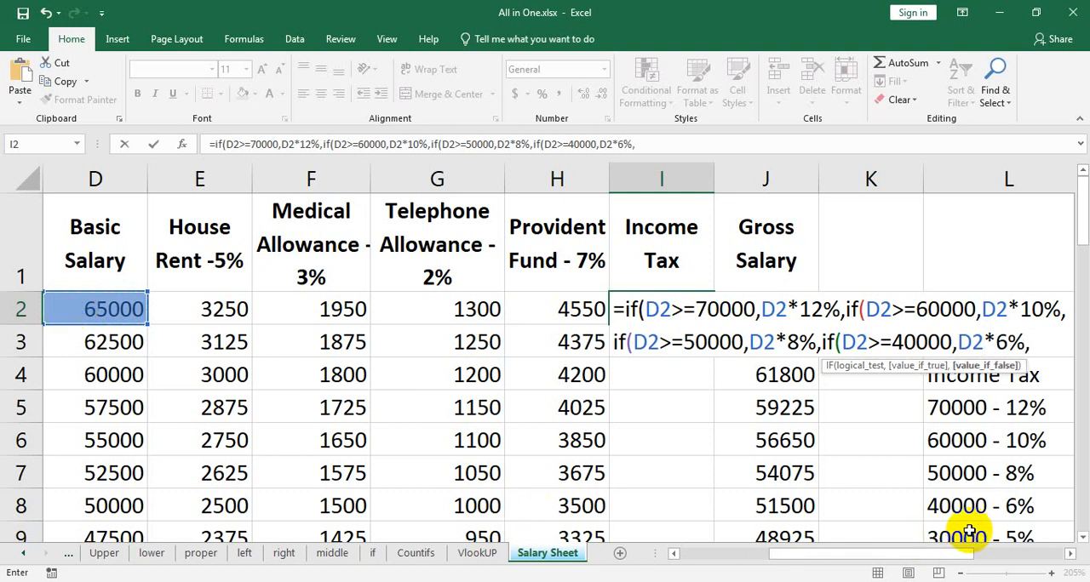
{"action": "type", "text": "if("}
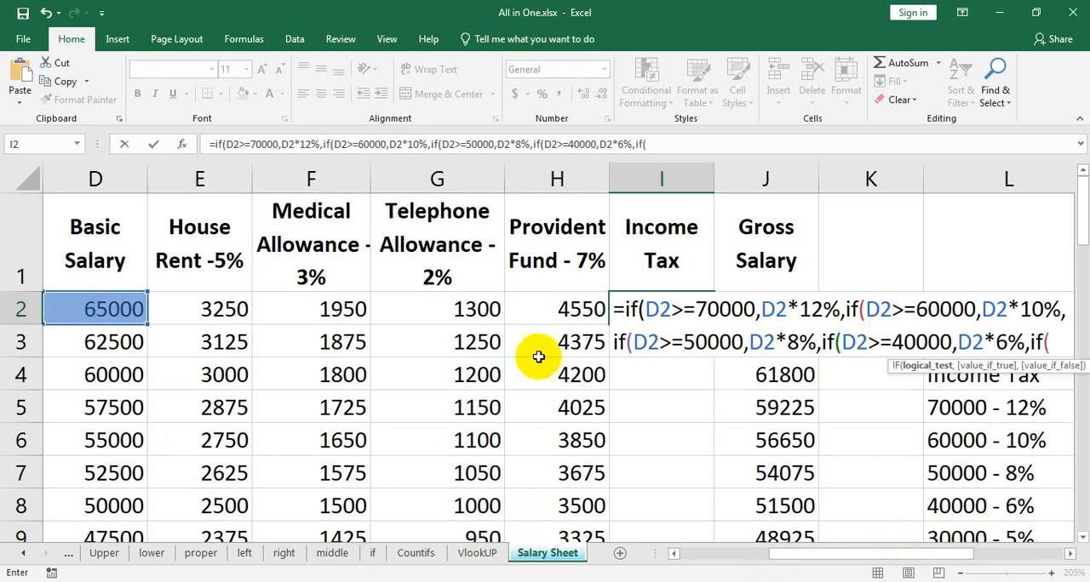
Nest a fifth IF in the I2 formula that tests whether the basic salary meets D2>=30000.
{"action": "left_click", "coordinate": [71, 303]}
{"action": "type", "text": ">"}
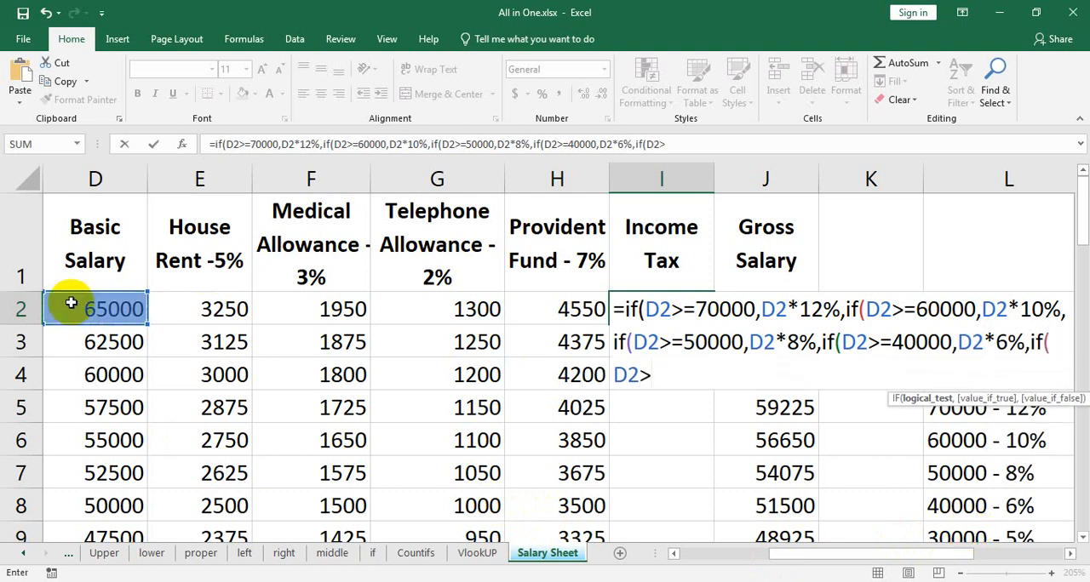
{"action": "type", "text": "=30000,"}
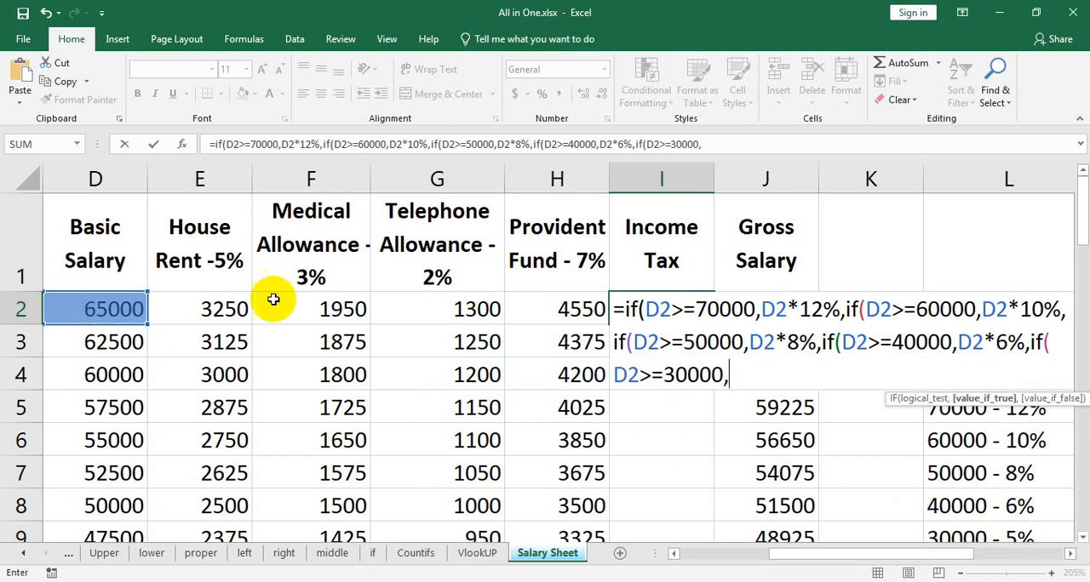
Set D2*5% as the value if true for the 30000 bracket in the I2 formula.
{"action": "left_click", "coordinate": [102, 309]}
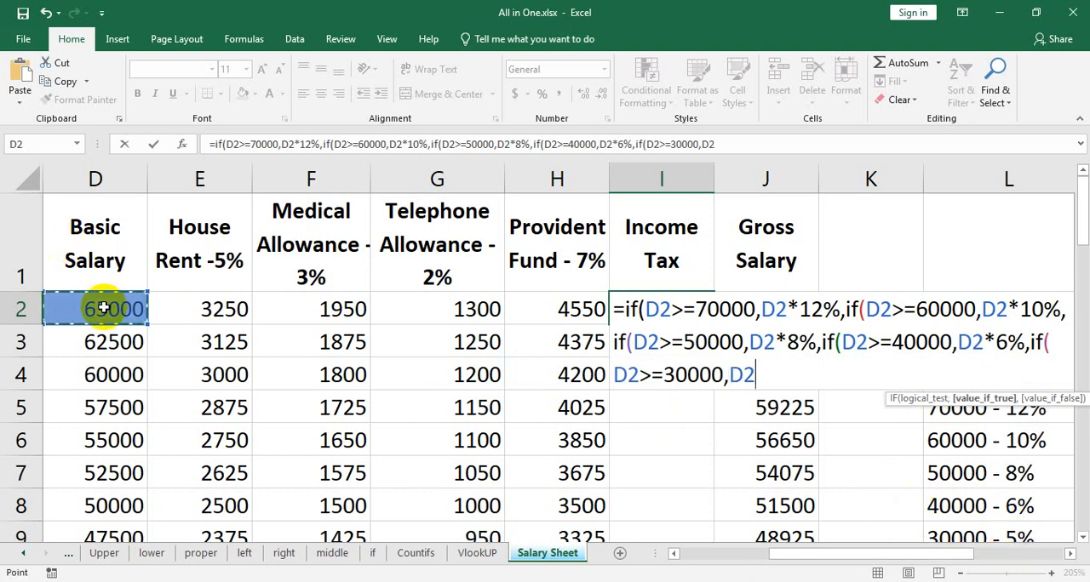
{"action": "type", "text": "*5%,"}
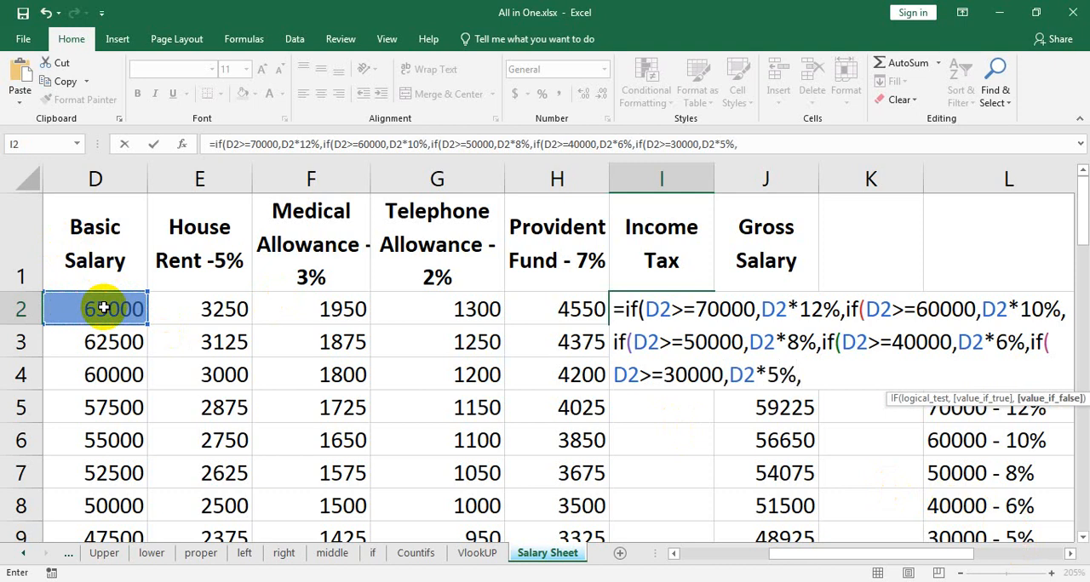
Nest a sixth IF in the I2 formula that tests whether the basic salary meets D2>=25000.
{"action": "type", "text": "if("}
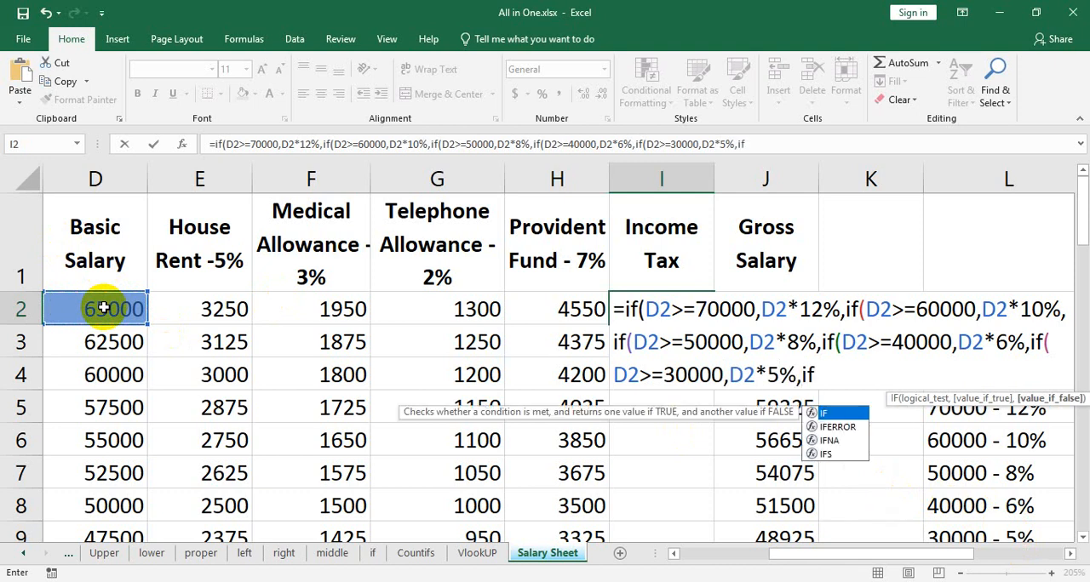
{"action": "left_click", "coordinate": [105, 308]}
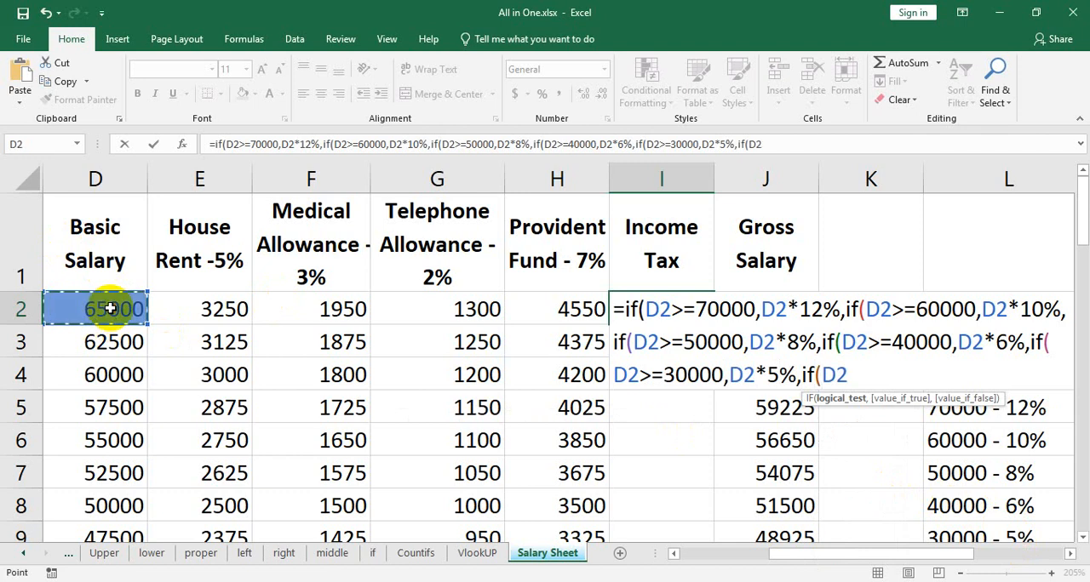
{"action": "type", "text": ">="}
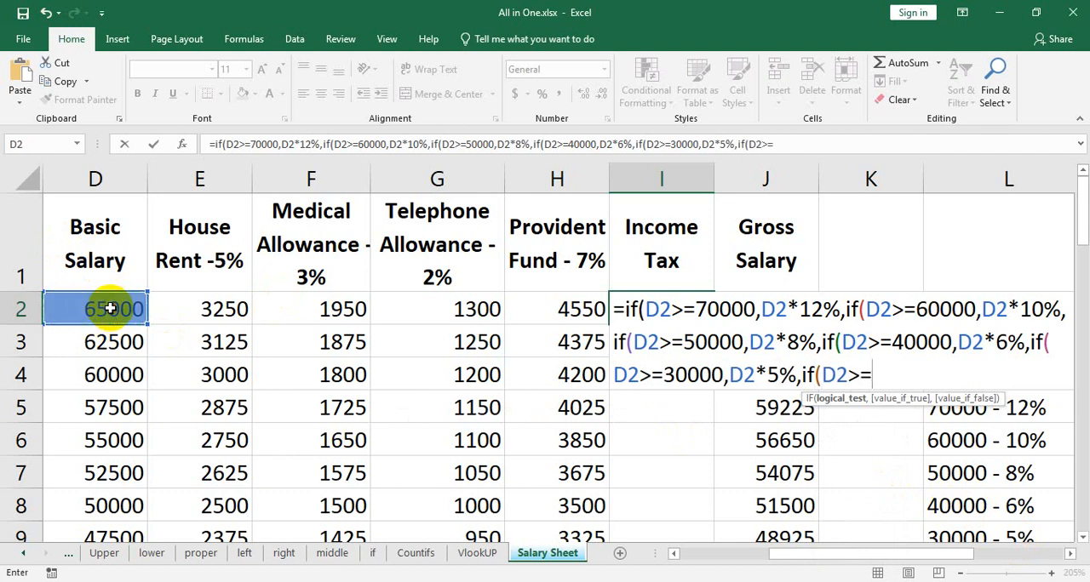
{"action": "type", "text": "25000"}
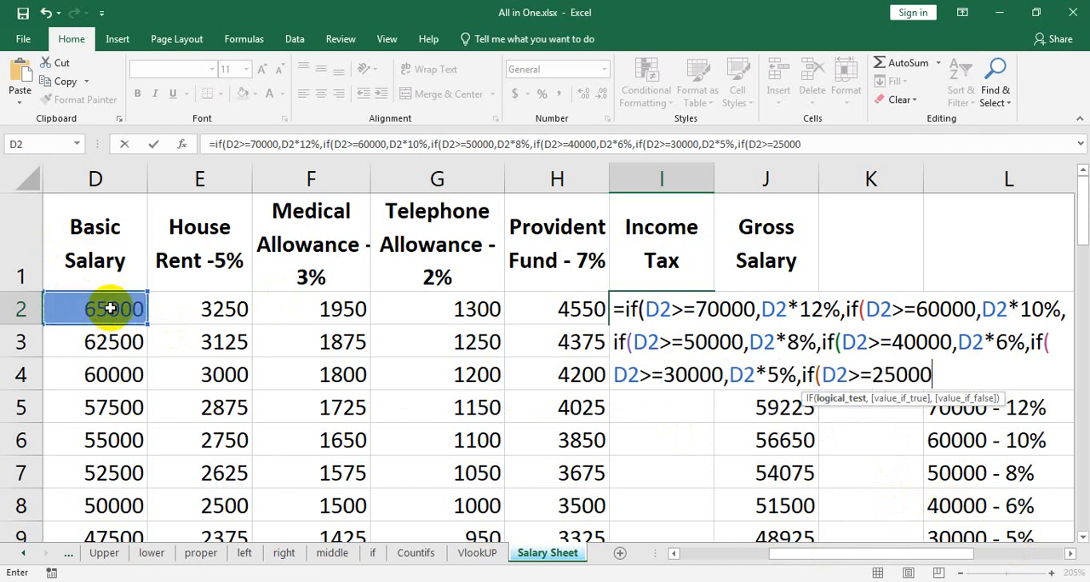
{"action": "type", "text": ","}
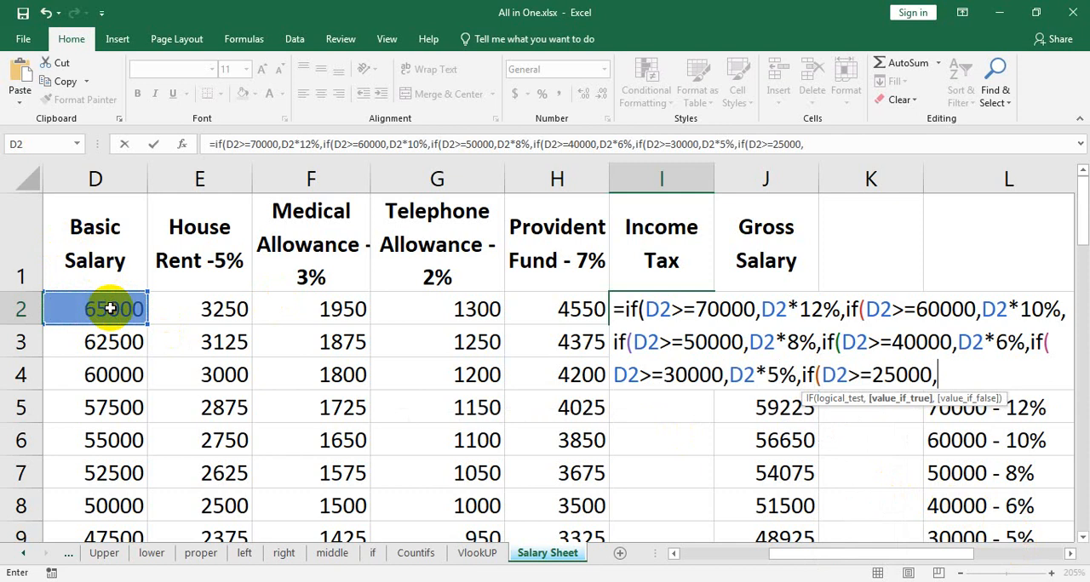
Set D2*3% as the value if true for the 25000 bracket in the I2 formula.
{"action": "left_click_drag", "start_coordinate": [1079, 213], "coordinate": [1083, 236]}
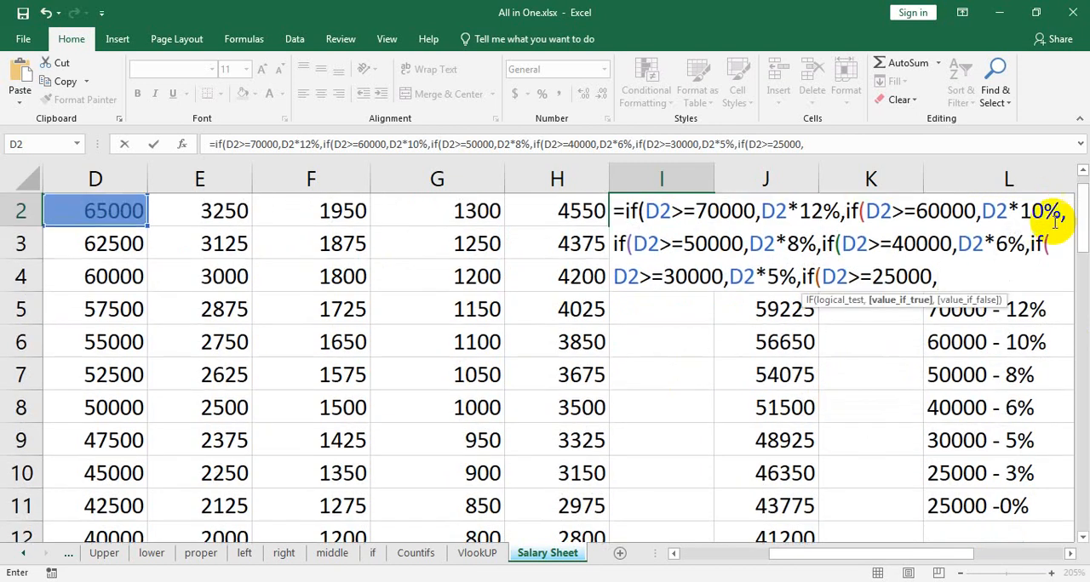
{"action": "left_click", "coordinate": [969, 275]}
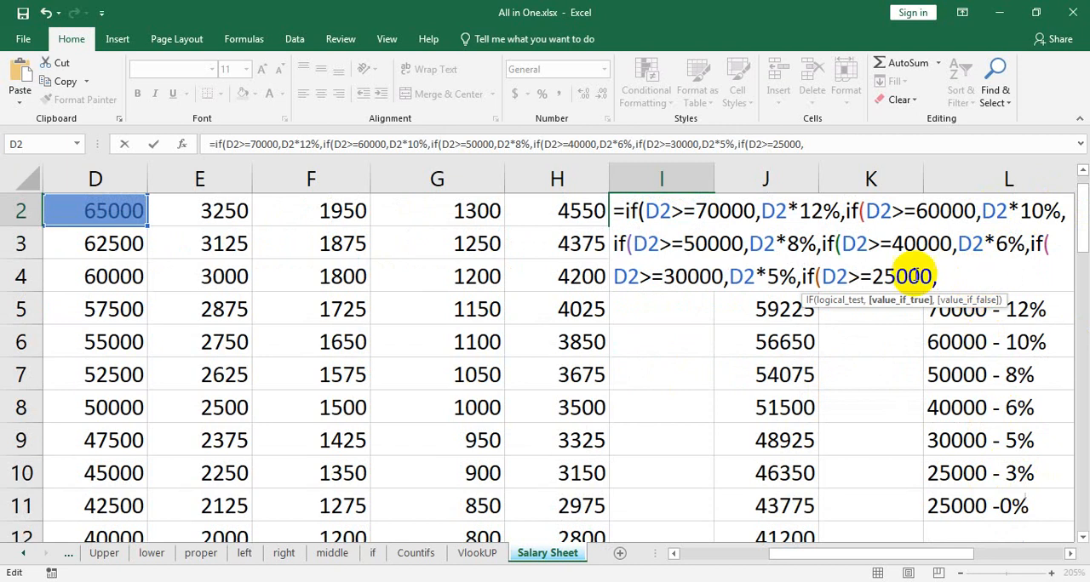
{"action": "left_click", "coordinate": [105, 214]}
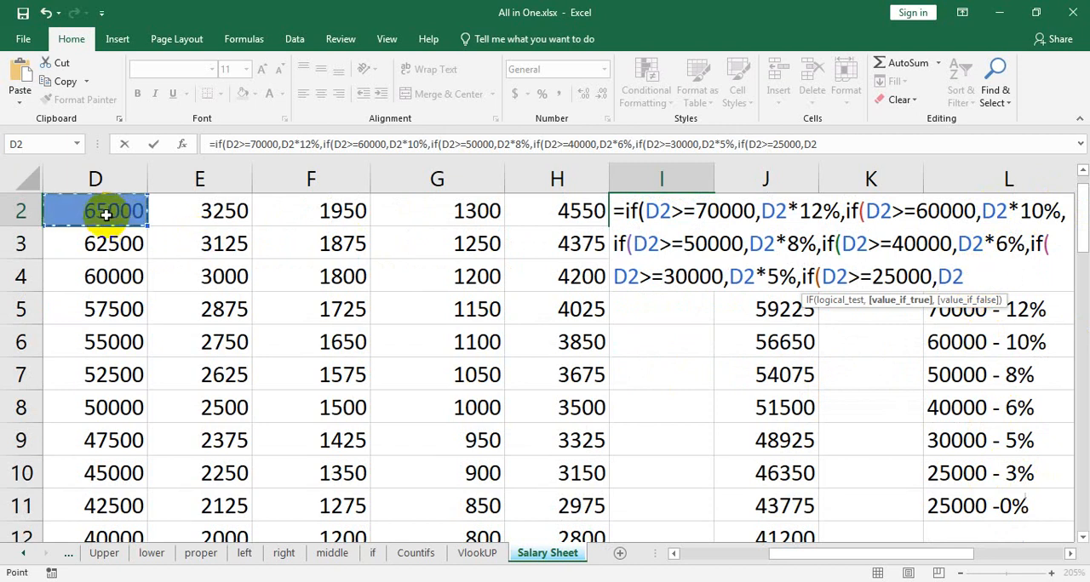
{"action": "type", "text": "*3%,"}
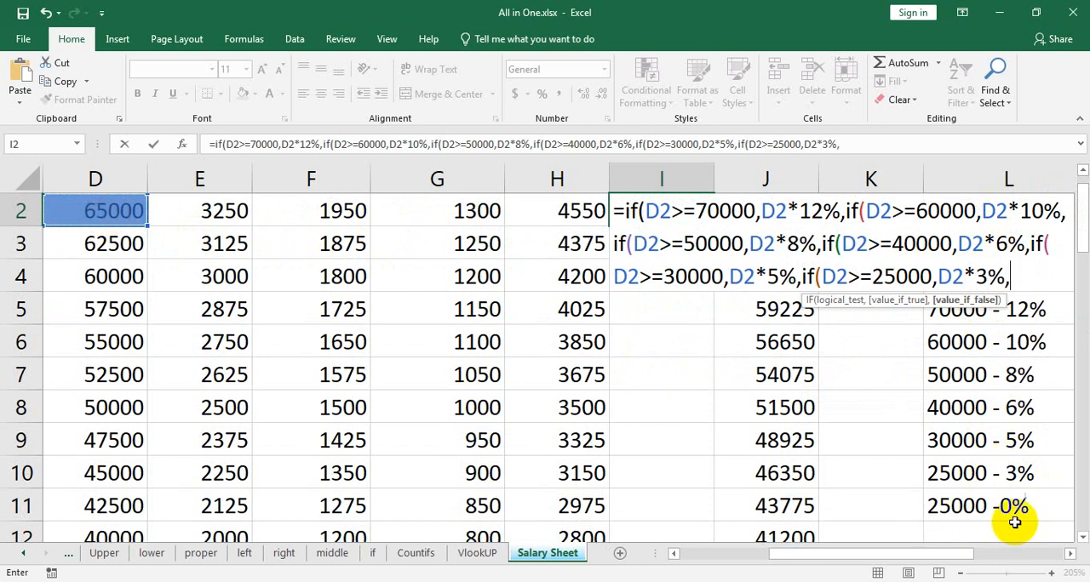
{"action": "type", "text": "if("}
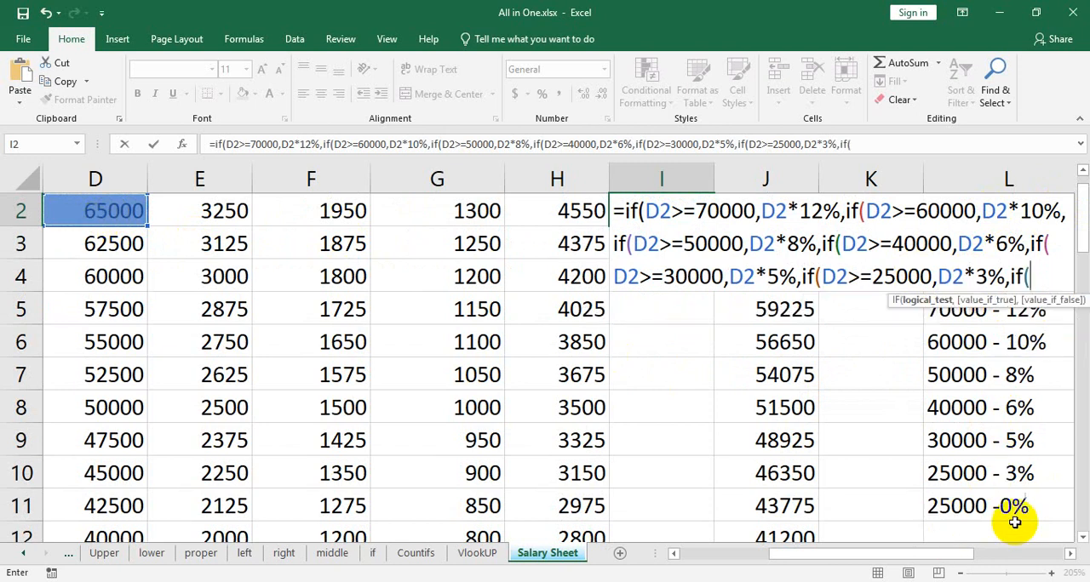
Nest a seventh IF in the I2 formula that tests whether the basic salary is below the lowest bracket with D2<25000.
{"action": "left_click", "coordinate": [93, 211]}
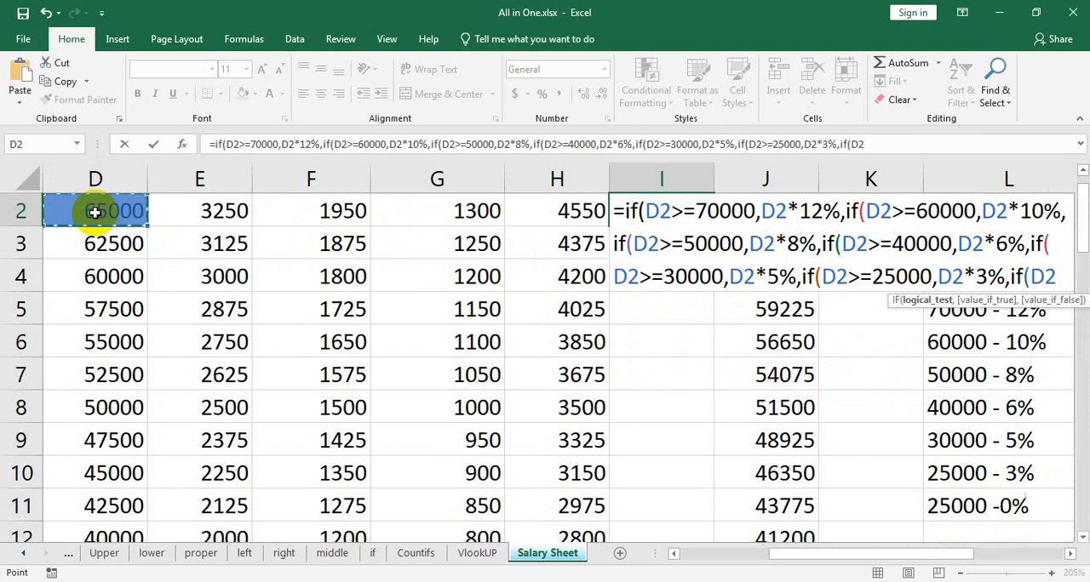
{"action": "type", "text": "<="}
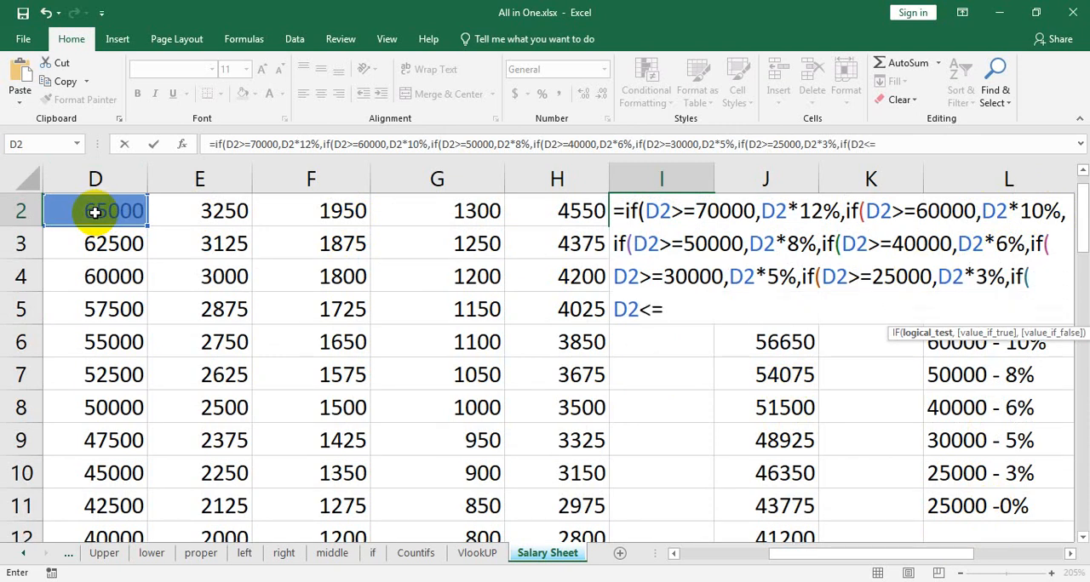
{"action": "key", "text": "BackSpace"}
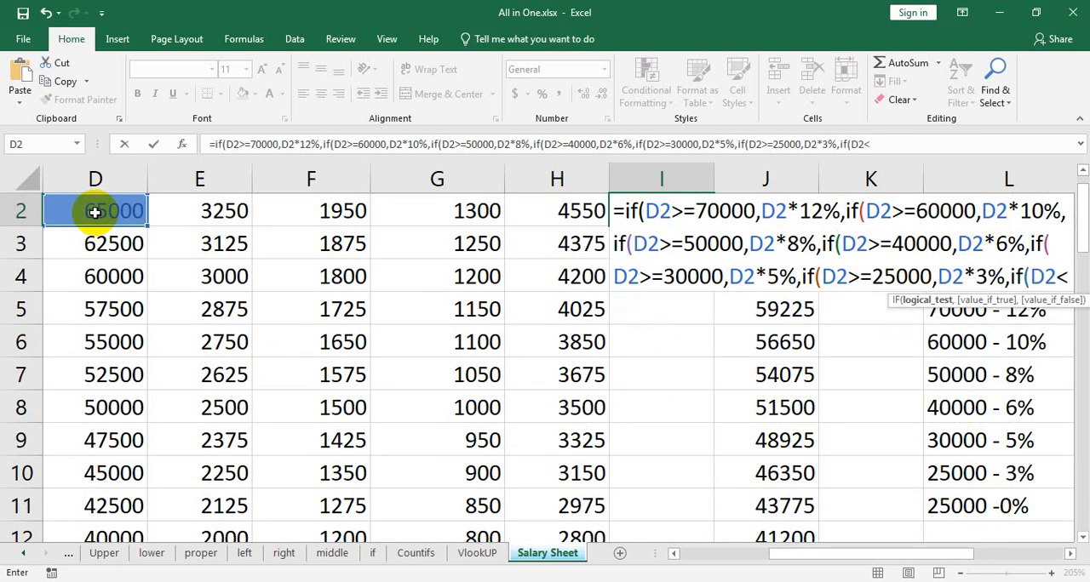
{"action": "type", "text": "25000"}
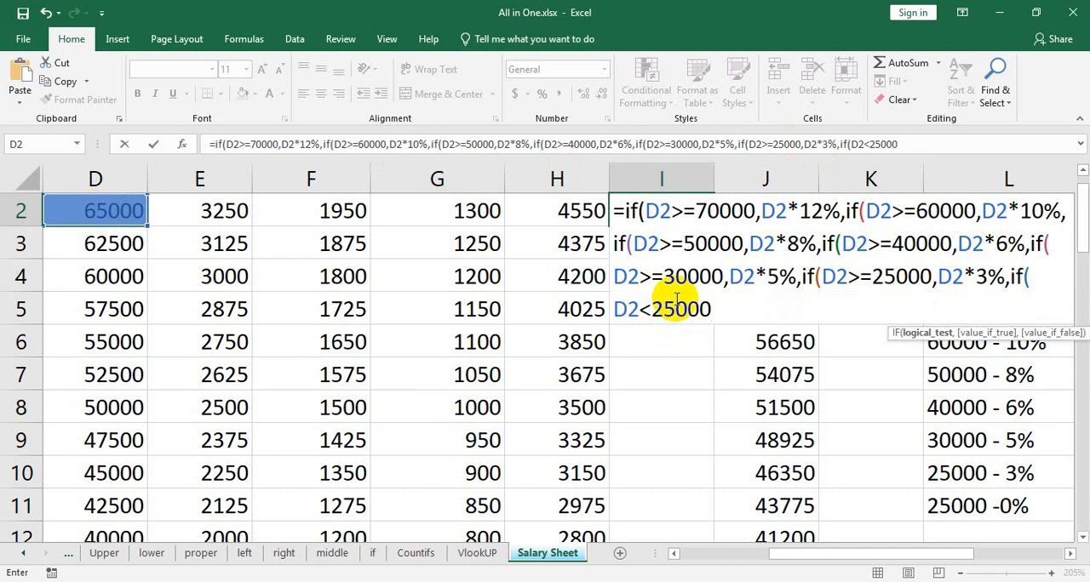
{"action": "left_click", "coordinate": [654, 302]}
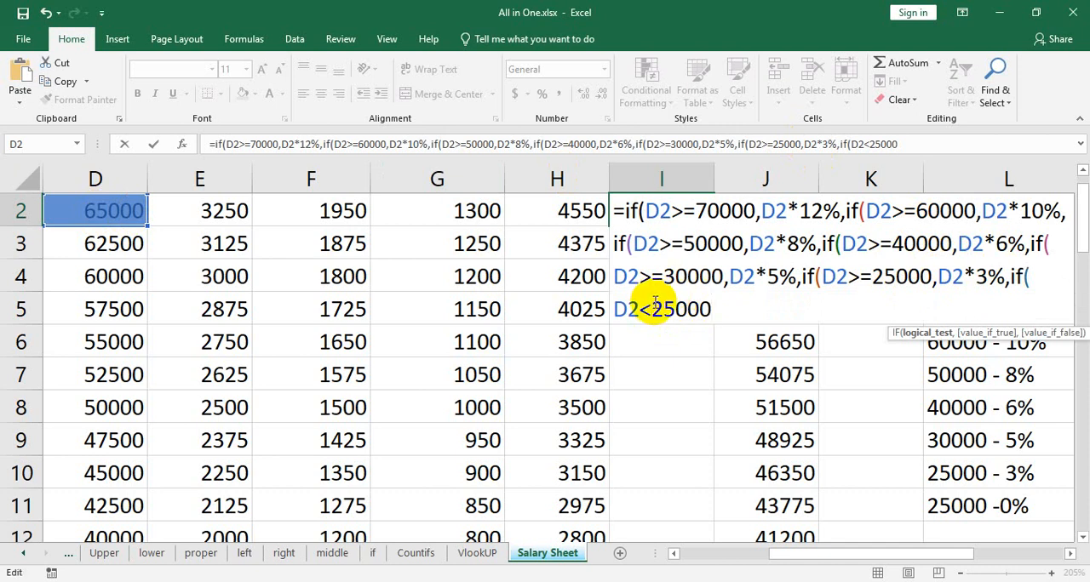
{"action": "type", "text": "="}
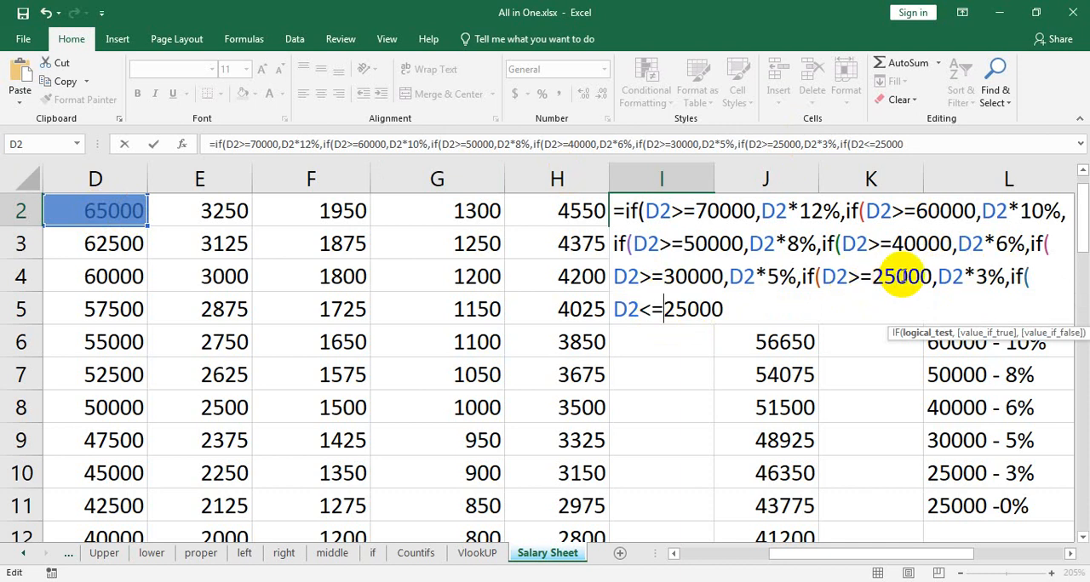
{"action": "key", "text": "BackSpace"}
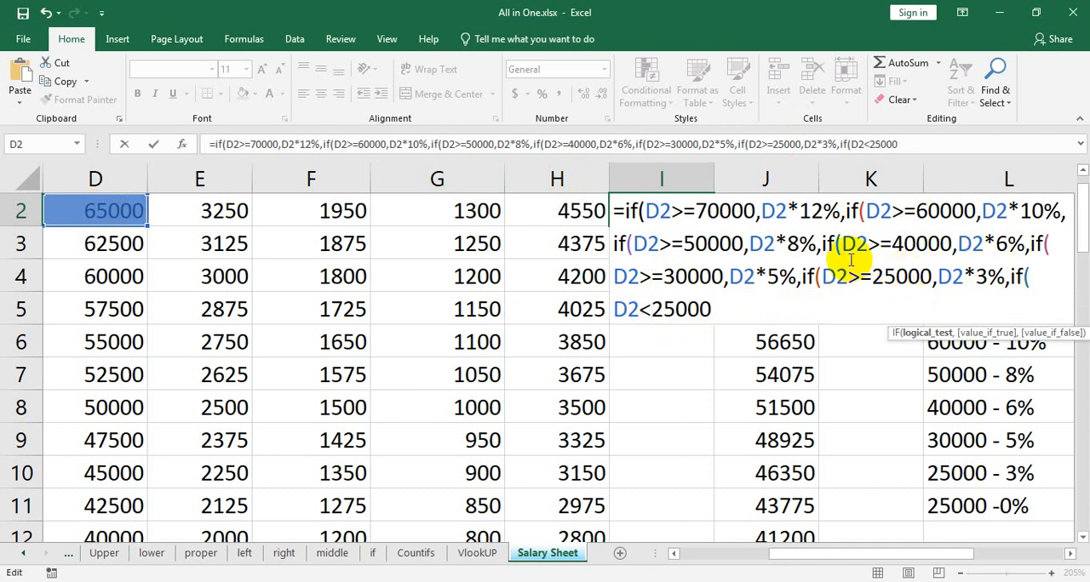
{"action": "left_click", "coordinate": [732, 305]}
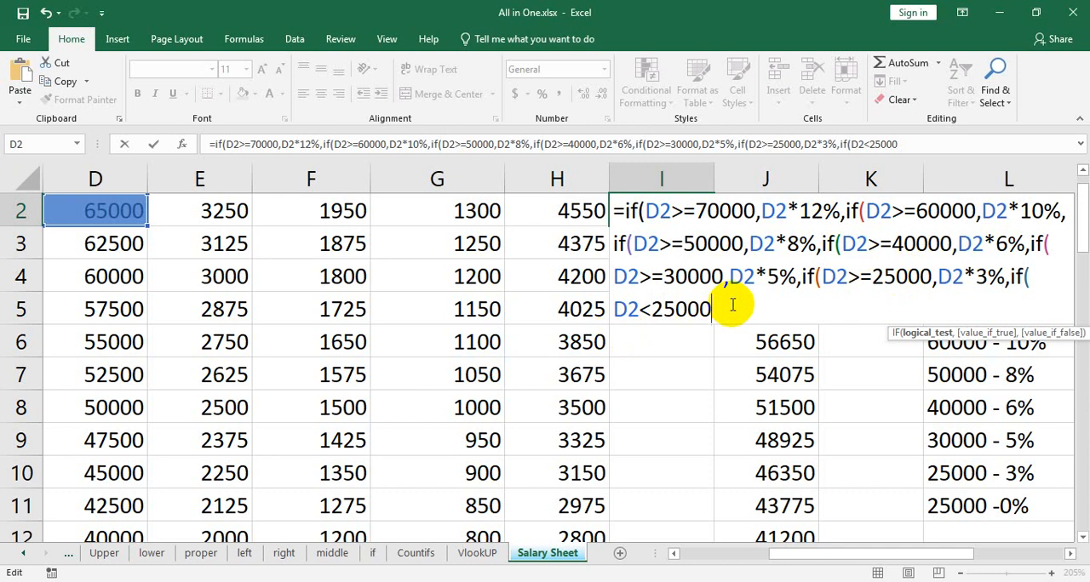
Set D2*0% as the value if true for salaries below 25000 in the I2 formula.
{"action": "type", "text": ","}
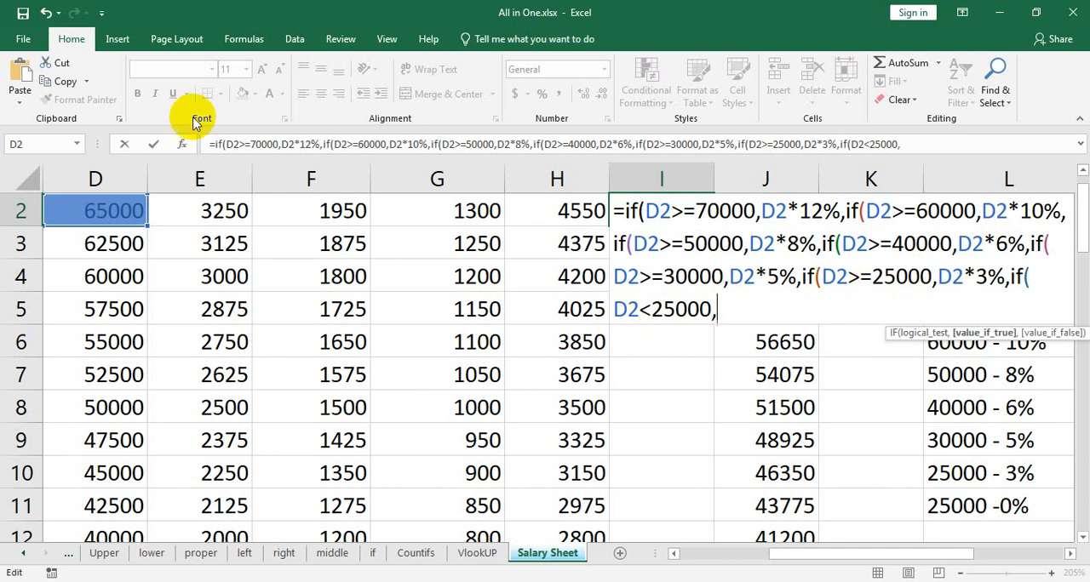
{"action": "left_click", "coordinate": [116, 216]}
{"action": "type", "text": "*"}
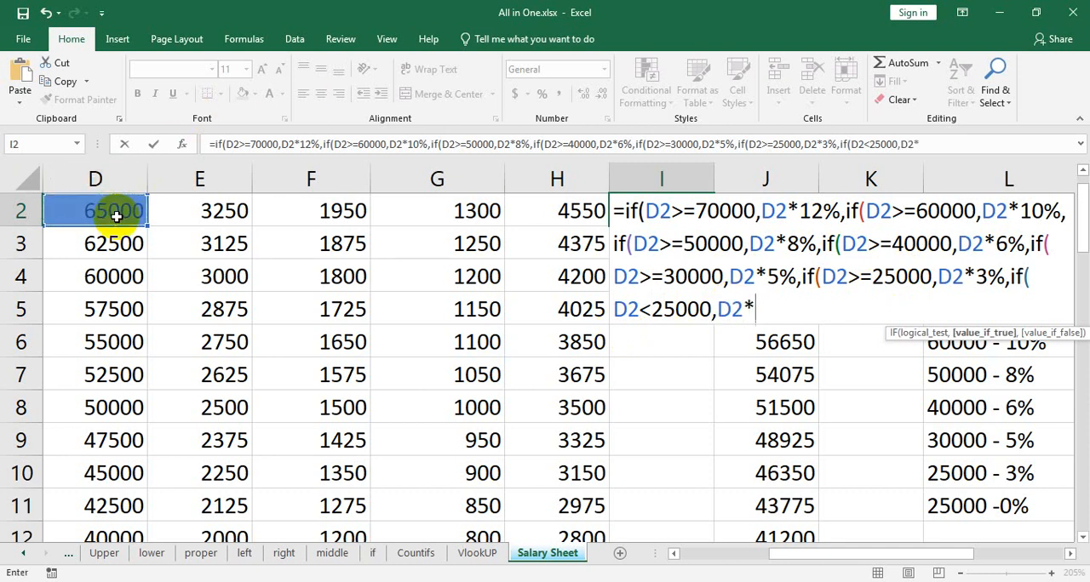
{"action": "type", "text": "0%"}
Try 0% alone as the value if true for salaries below 25000, and restore D2*0%.
{"action": "key", "text": "BackSpace"}
{"action": "key", "text": "BackSpace"}
{"action": "key", "text": "BackSpace"}
{"action": "key", "text": "BackSpace"}
{"action": "key", "text": "BackSpace"}
{"action": "key", "text": "BackSpace"}
{"action": "type", "text": "0%"}
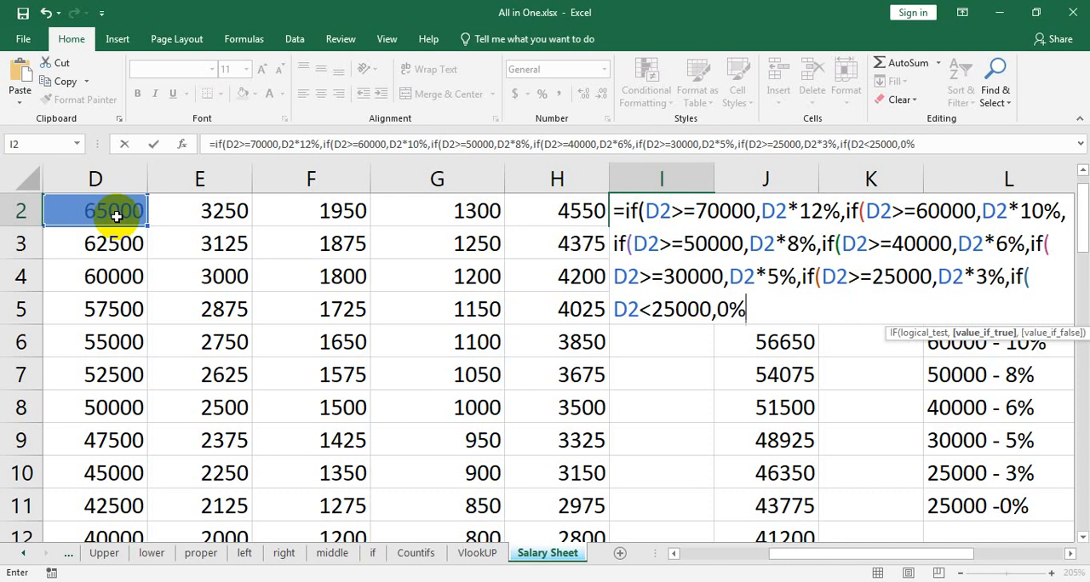
{"action": "key", "text": "BackSpace"}
{"action": "key", "text": "BackSpace"}
{"action": "left_click", "coordinate": [89, 209]}
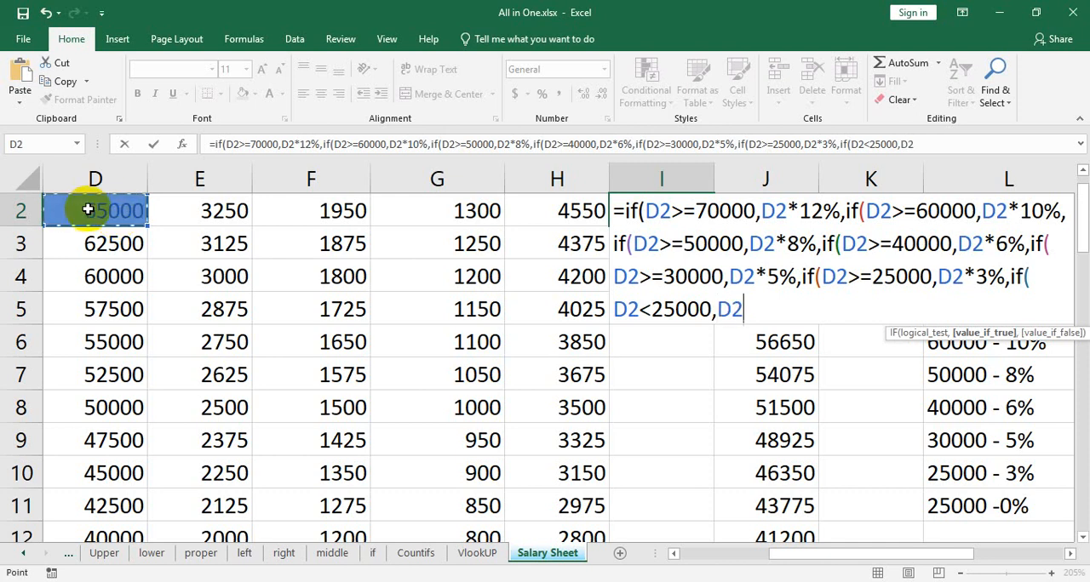
{"action": "type", "text": "*0"}
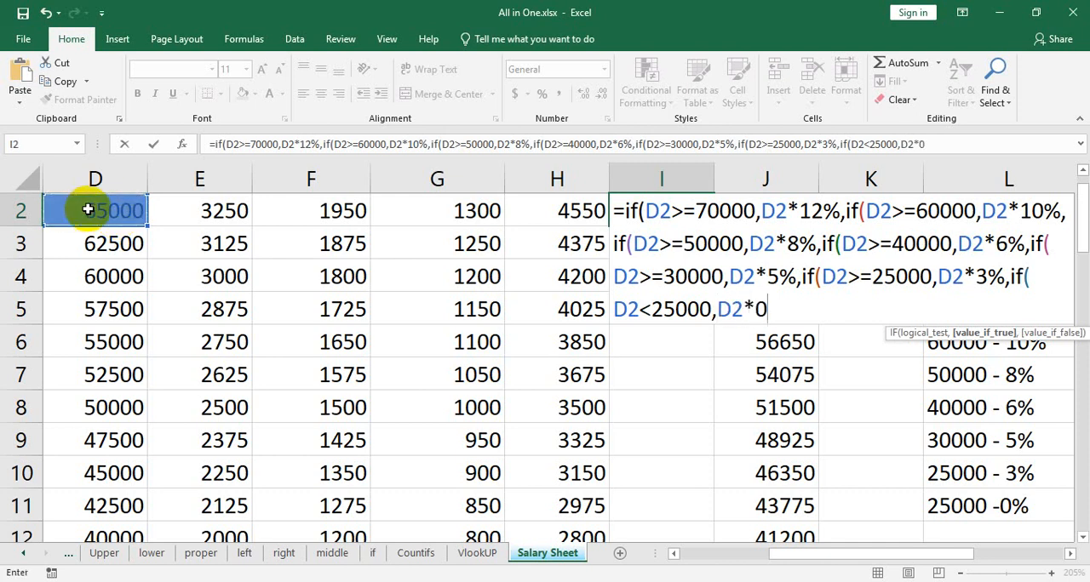
{"action": "type", "text": "%)"}
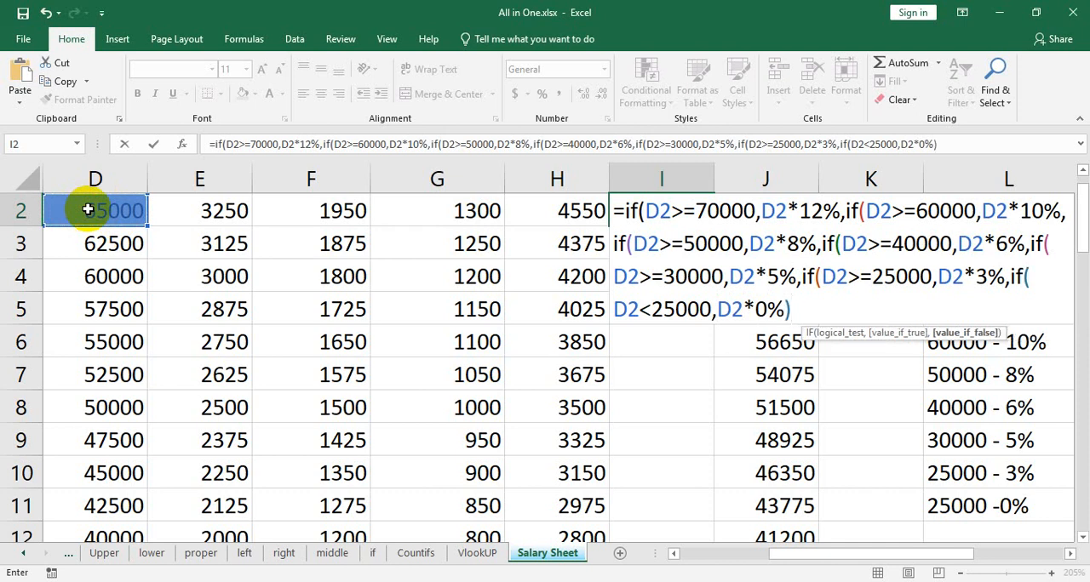
{"action": "type", "text": "))"}
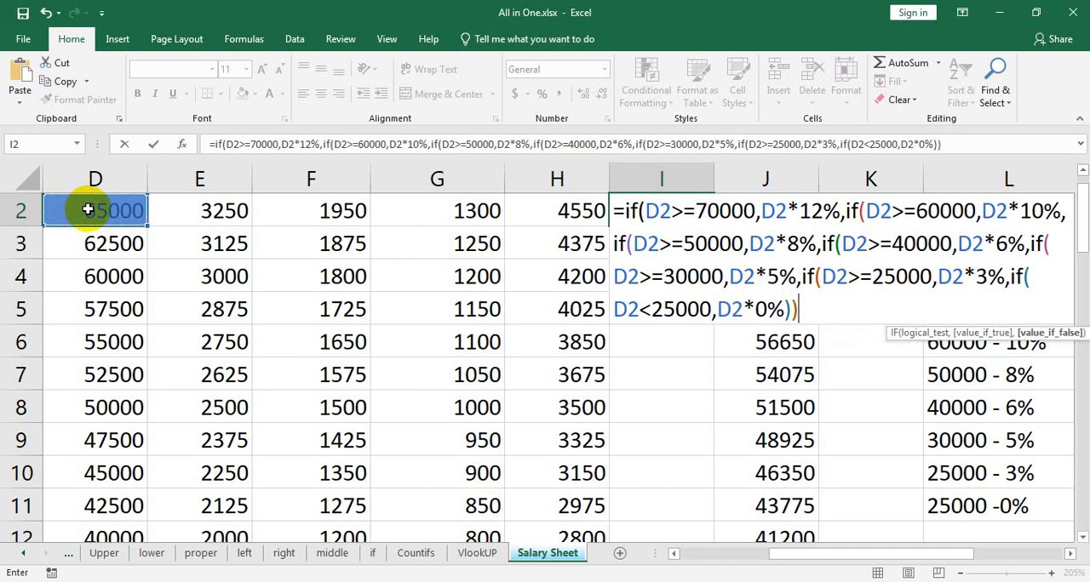
{"action": "type", "text": "))))"}
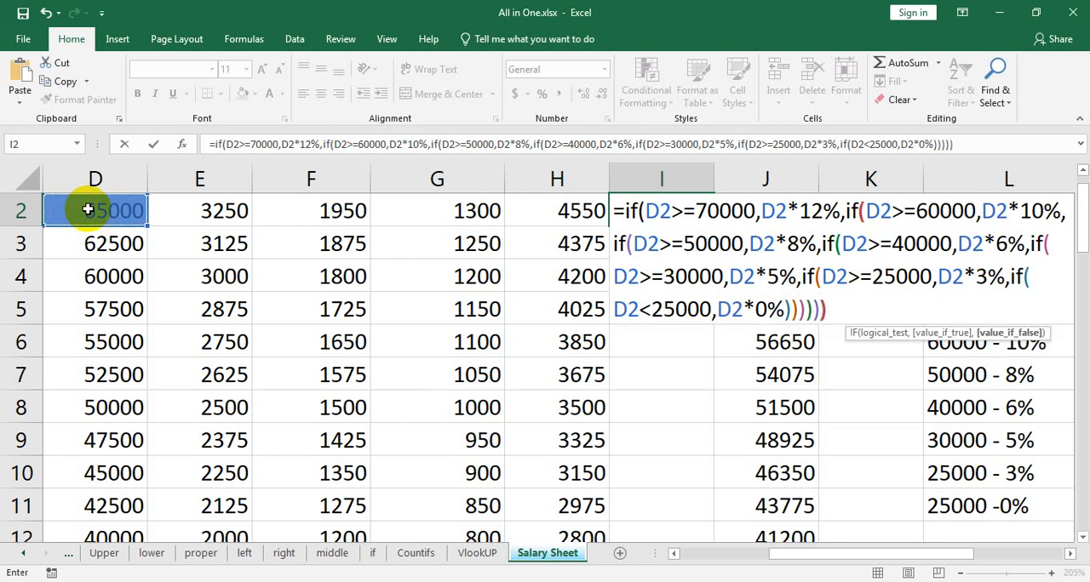
{"action": "type", "text": ")"}
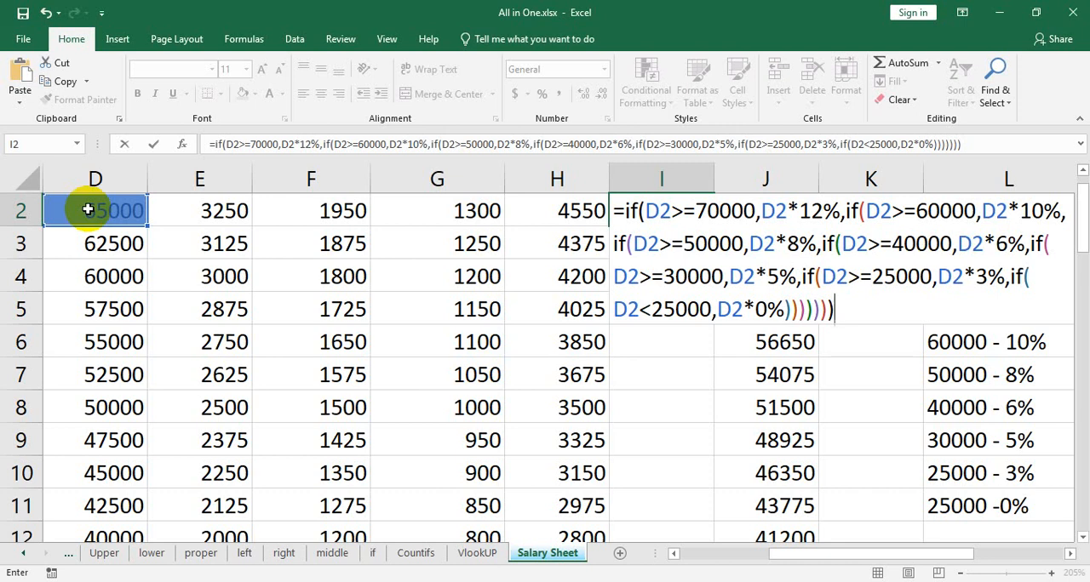
Close all seven nested IFs with parentheses and enter the income tax formula in I2.
{"action": "key", "text": "Return"}
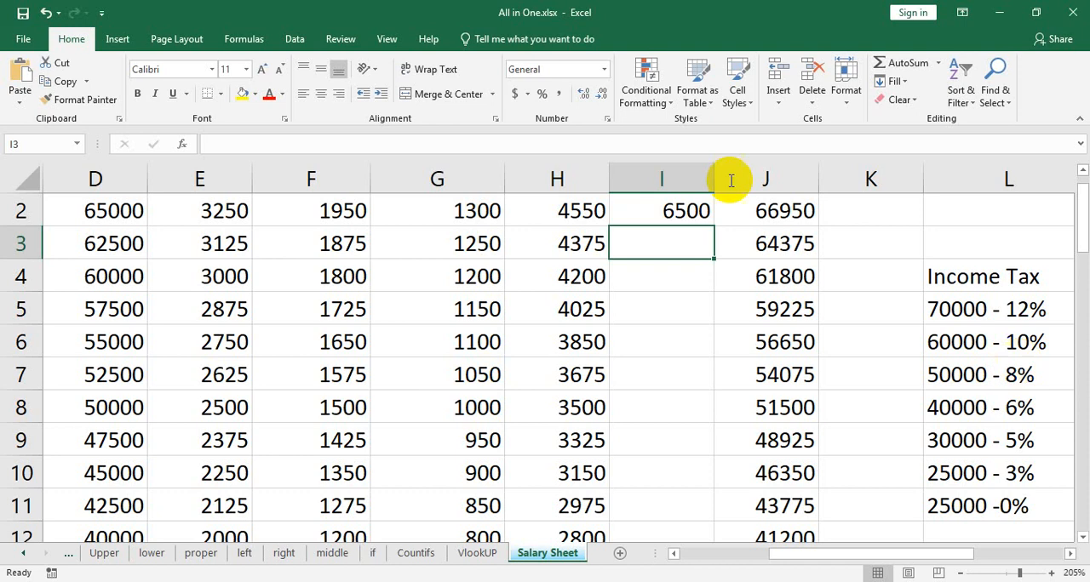
Calculate a flat 10% tax on the second employee's basic salary by entering =D3*10% in I3.
{"action": "type", "text": "="}
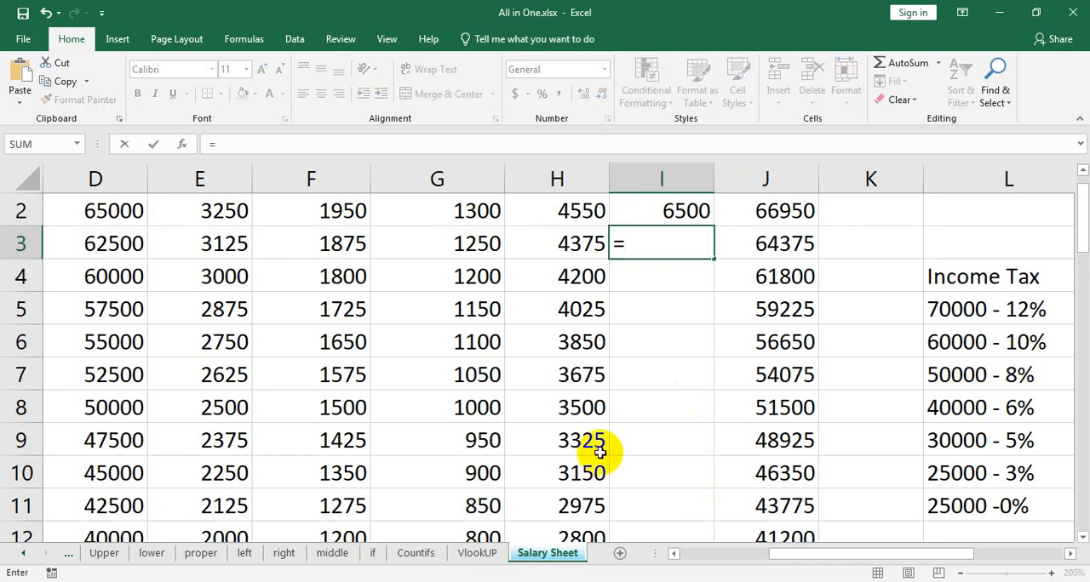
{"action": "left_click", "coordinate": [120, 244]}
{"action": "type", "text": "*"}
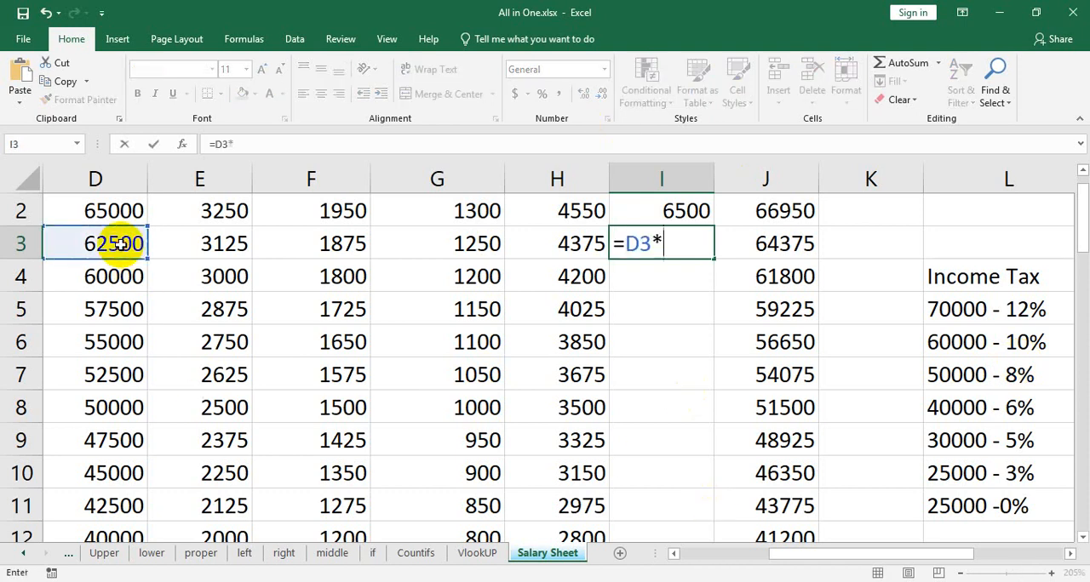
{"action": "type", "text": "10%"}
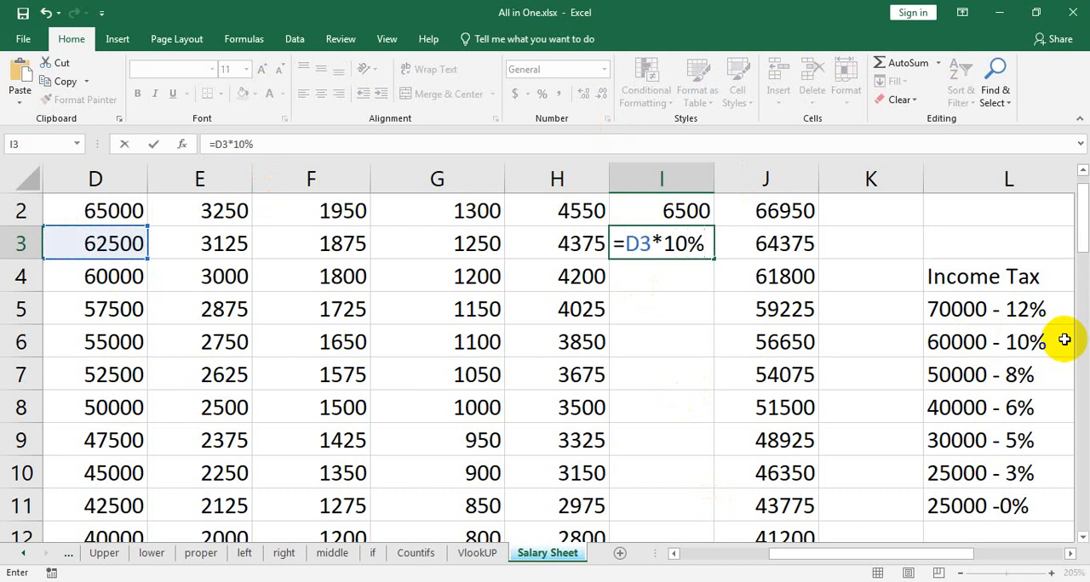
{"action": "key", "text": "Return"}
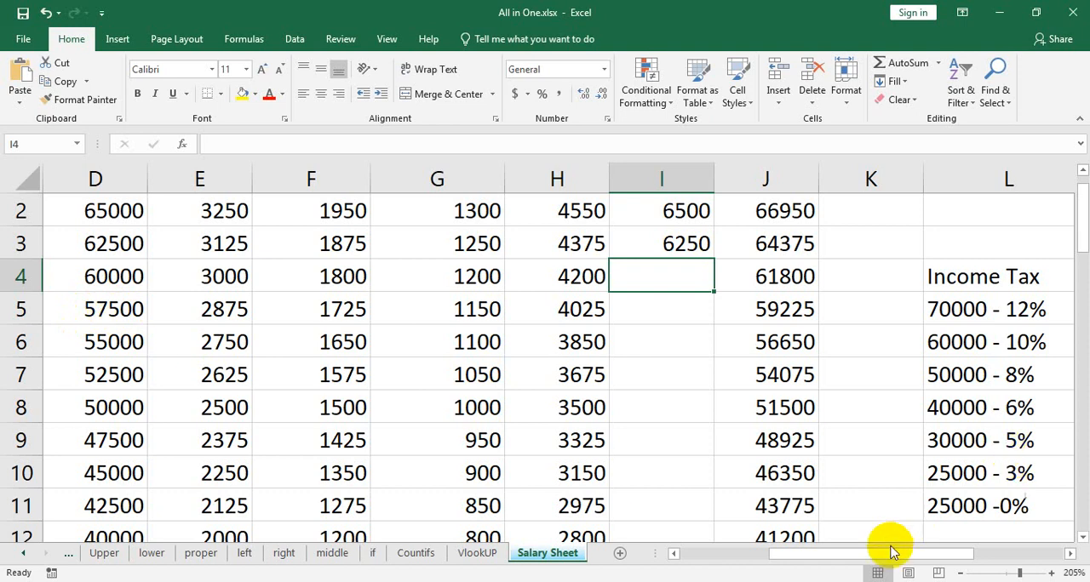
Delete the flat 10% tax formula from I3.
{"action": "left_click_drag", "start_coordinate": [888, 554], "coordinate": [955, 555]}
{"action": "left_click", "coordinate": [976, 378]}
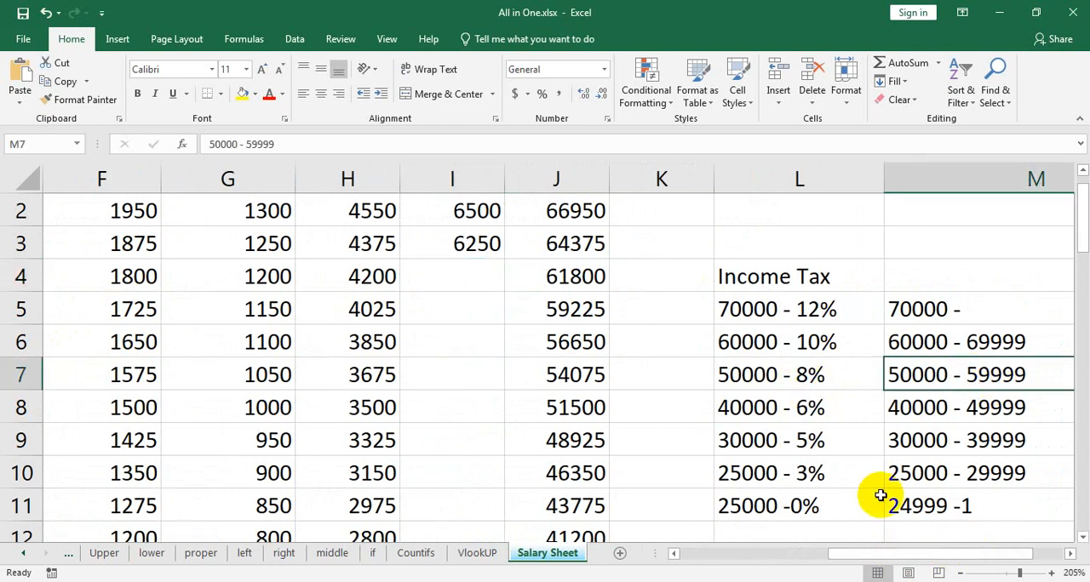
{"action": "left_click_drag", "start_coordinate": [895, 553], "coordinate": [786, 565]}
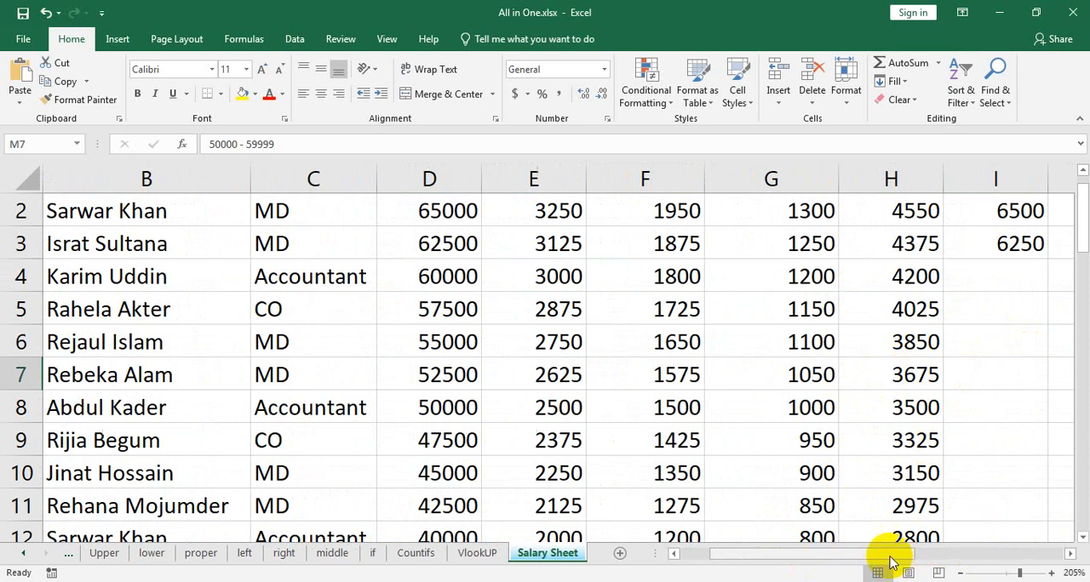
{"action": "left_click_drag", "start_coordinate": [890, 555], "coordinate": [1003, 556]}
{"action": "left_click", "coordinate": [578, 245]}
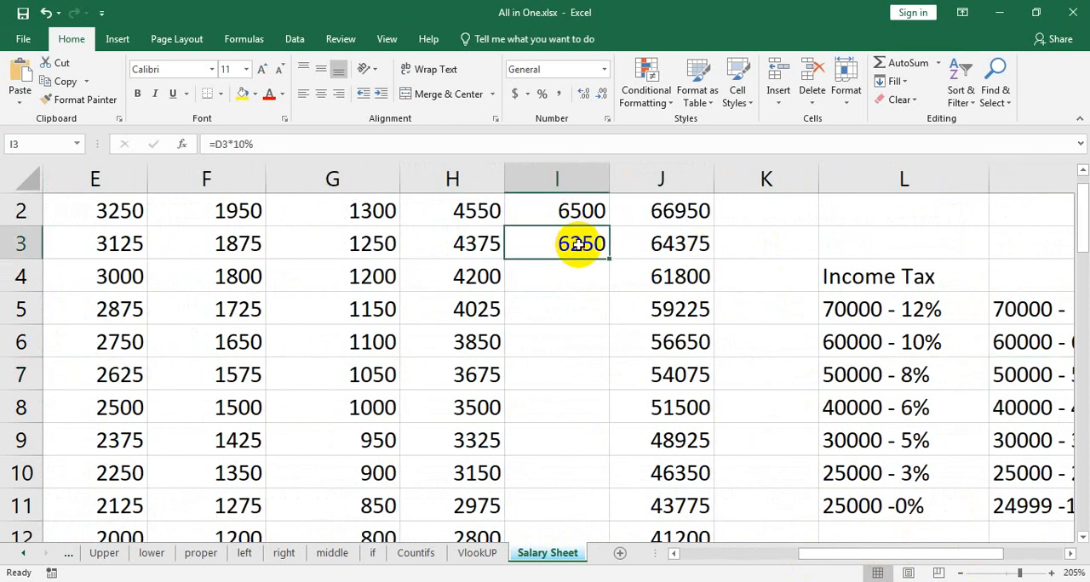
{"action": "key", "text": "Delete"}
Fill the nested IF formula from I2 down the Income Tax column for all employees.
{"action": "left_click", "coordinate": [584, 210]}
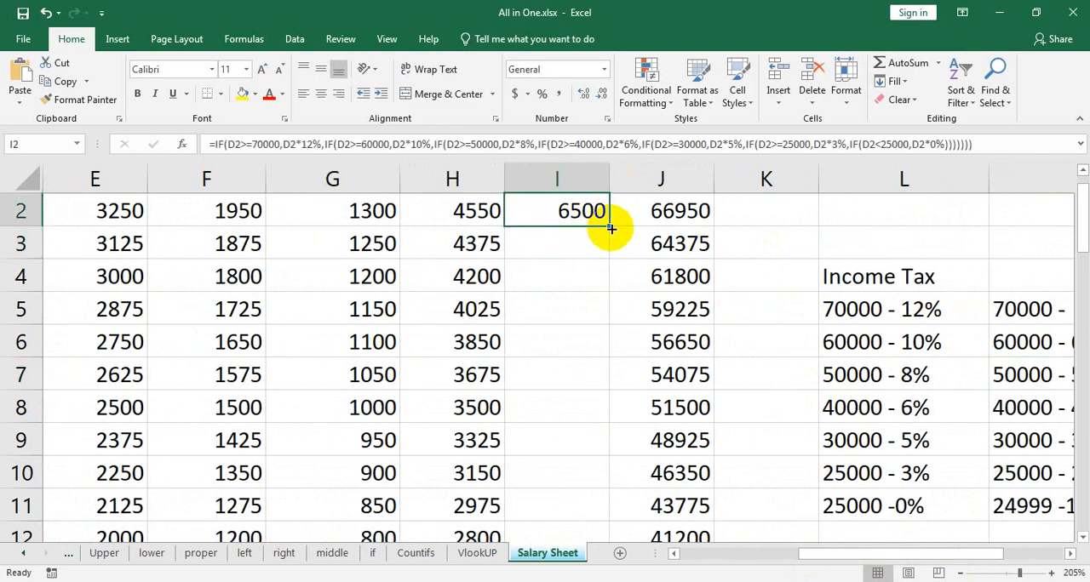
{"action": "left_click_drag", "start_coordinate": [610, 232], "coordinate": [603, 259]}
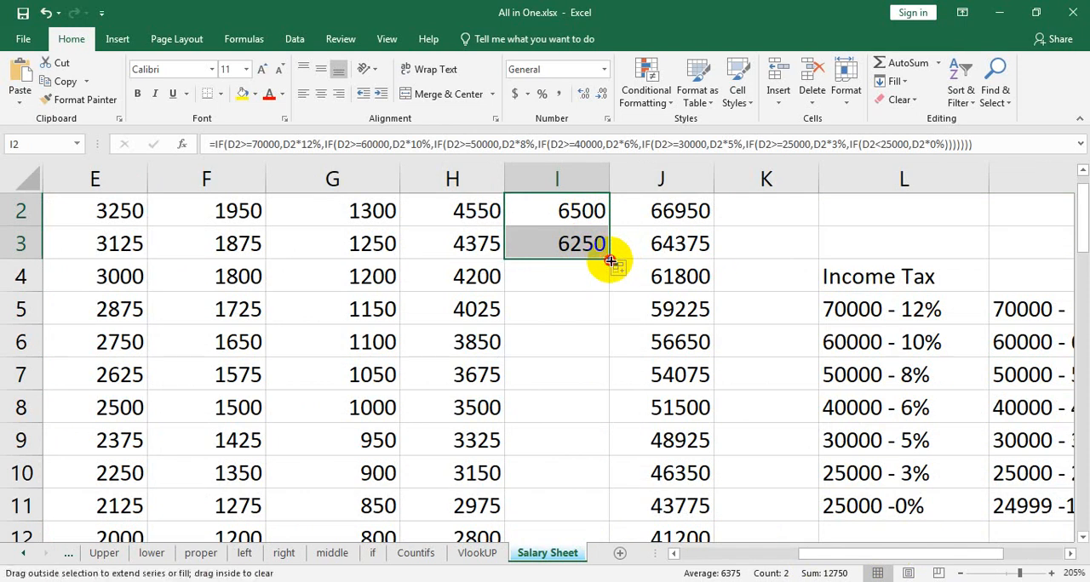
{"action": "double_click", "coordinate": [610, 260]}
{"action": "scroll", "coordinate": [603, 450], "scroll_direction": "down", "scroll_amount": 7}
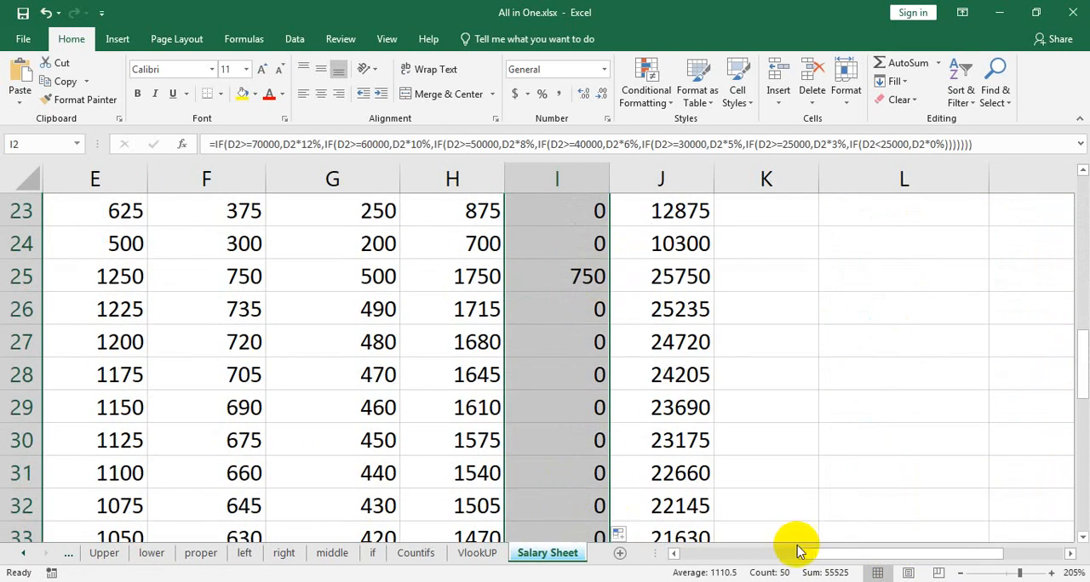
{"action": "left_click_drag", "start_coordinate": [817, 558], "coordinate": [720, 551]}
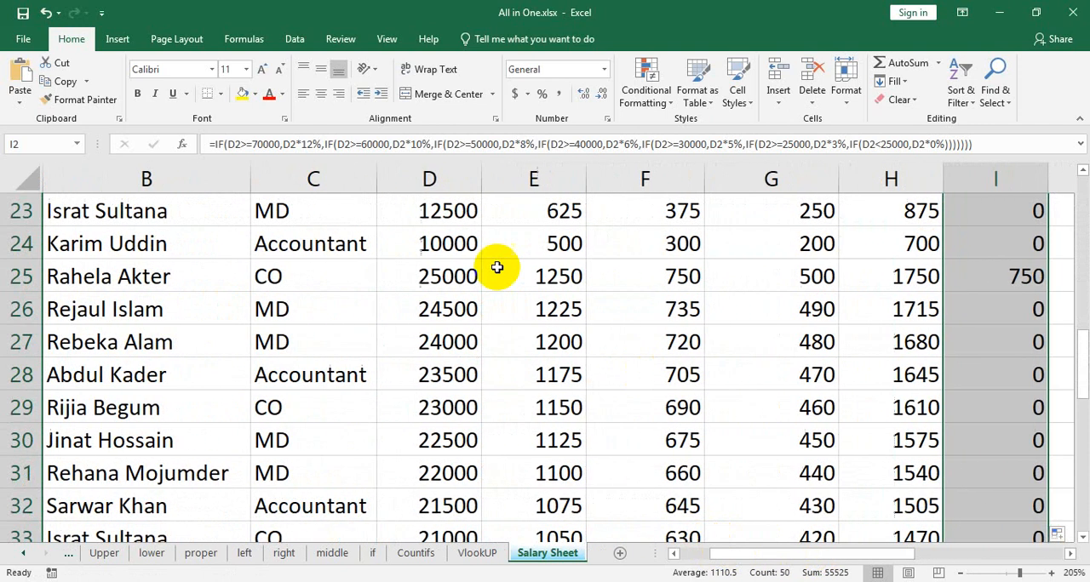
{"action": "left_click", "coordinate": [466, 314]}
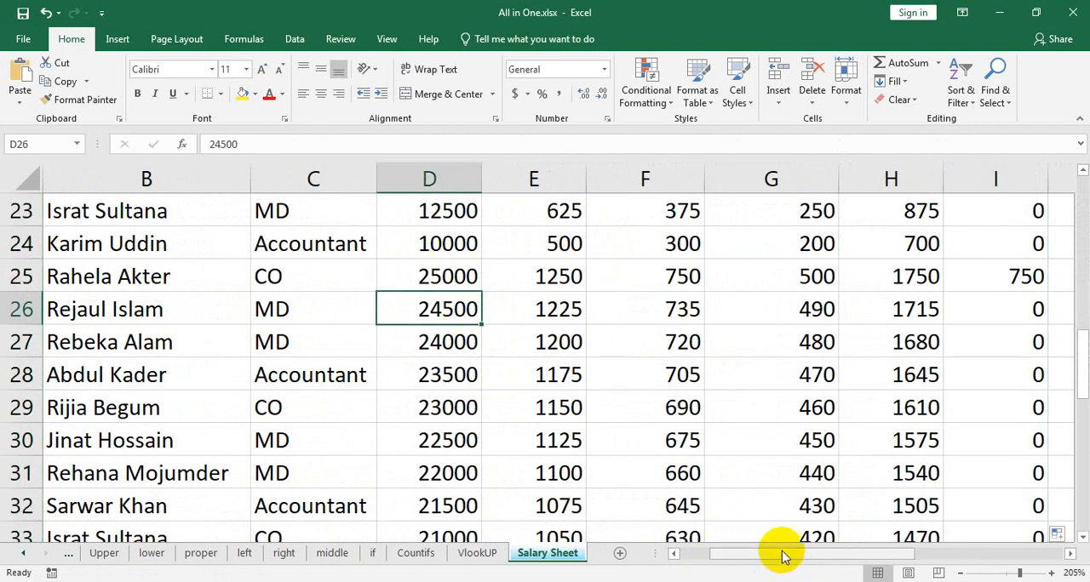
{"action": "left_click_drag", "start_coordinate": [784, 553], "coordinate": [939, 566]}
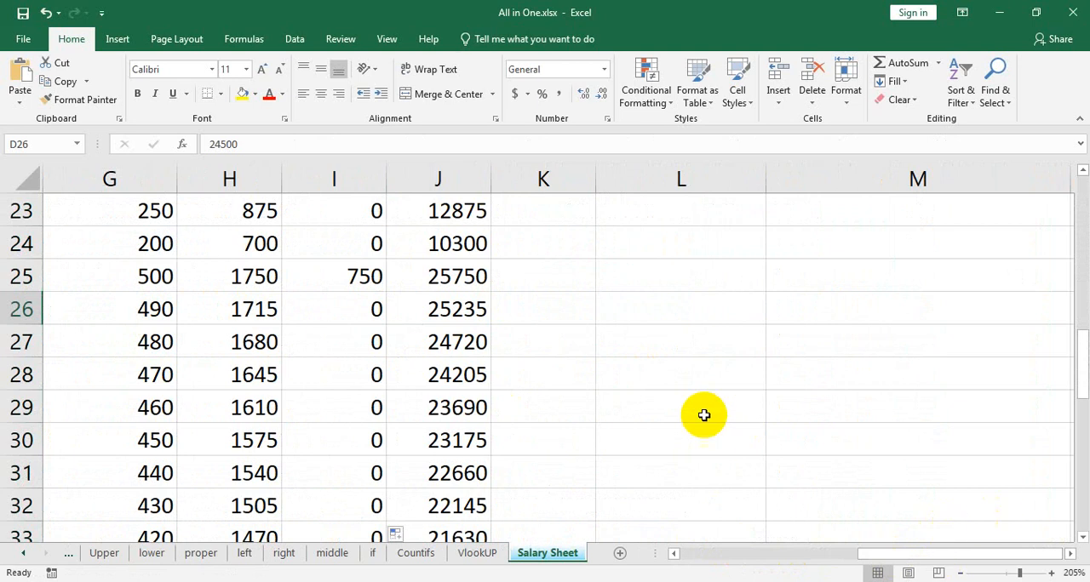
{"action": "scroll", "coordinate": [703, 413], "scroll_direction": "up", "scroll_amount": 7}
{"action": "left_click", "coordinate": [458, 309]}
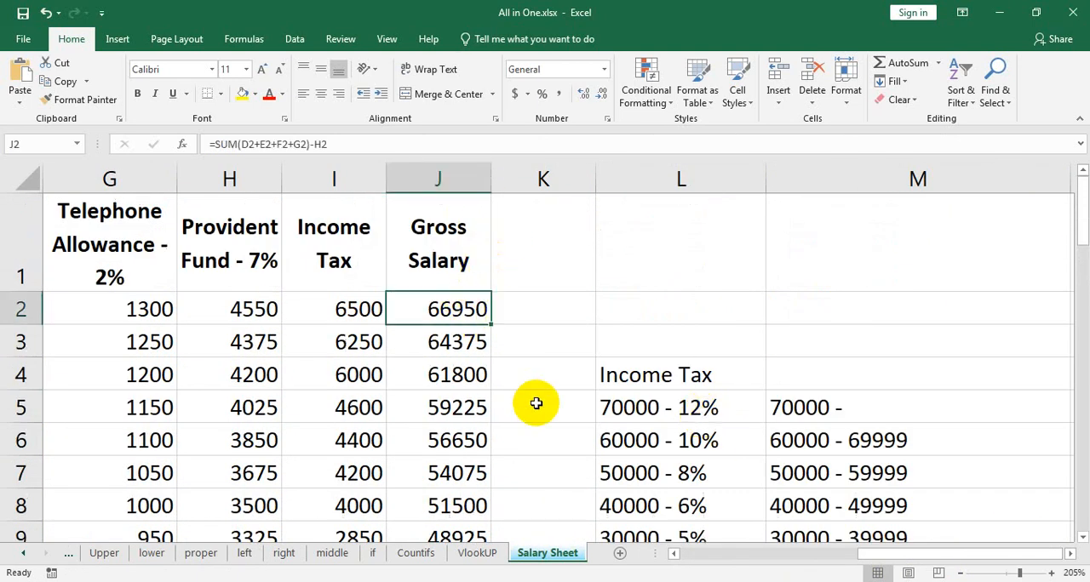
{"action": "left_click_drag", "start_coordinate": [452, 316], "coordinate": [437, 441]}
{"action": "left_click", "coordinate": [901, 100]}
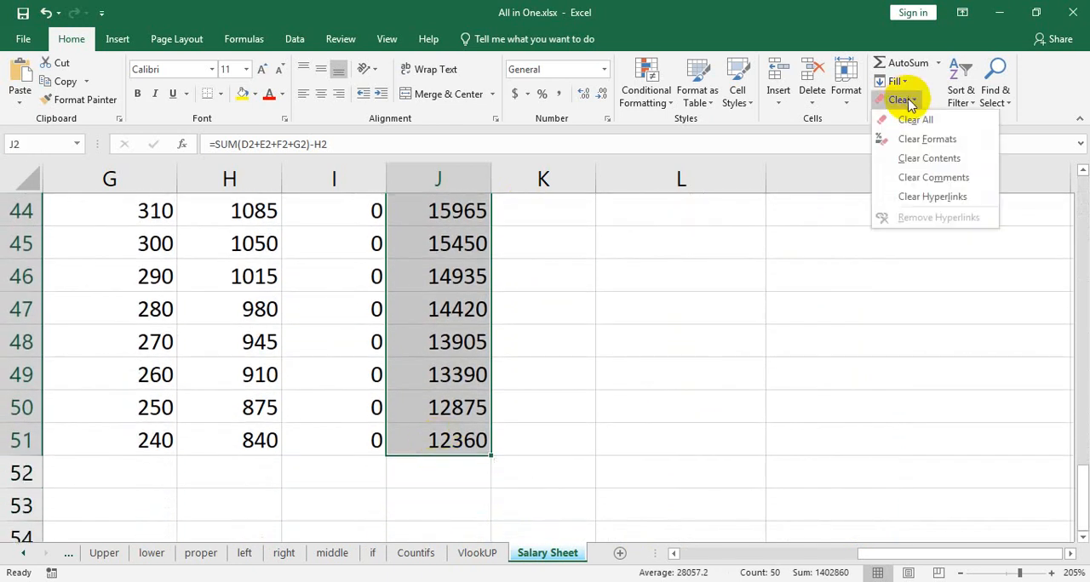
{"action": "left_click", "coordinate": [915, 119]}
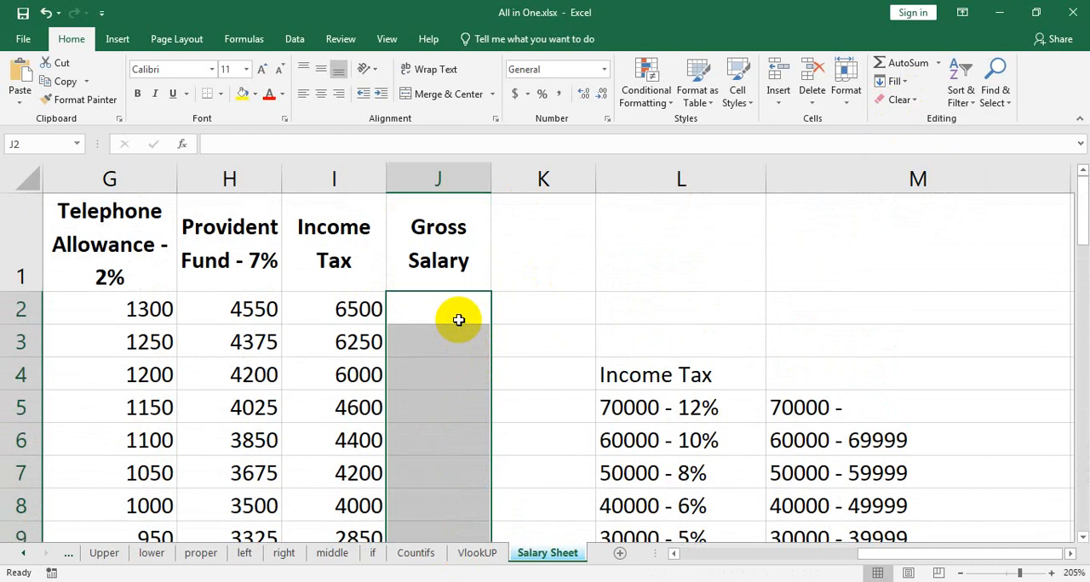
{"action": "key", "text": "ctrl+z"}
Clear everything from the Income Tax cells I2:I51, leaving the column header in place.
{"action": "left_click", "coordinate": [381, 311]}
{"action": "scroll", "coordinate": [333, 309], "scroll_direction": "down", "scroll_amount": 16}
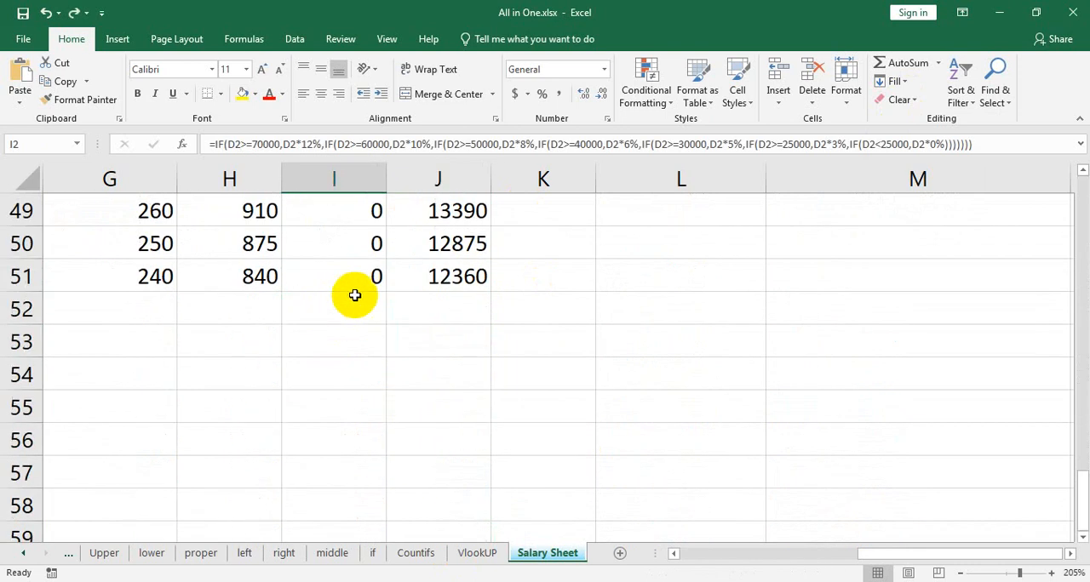
{"action": "left_click", "coordinate": [363, 277], "text": "shift"}
{"action": "left_click", "coordinate": [901, 100]}
{"action": "left_click", "coordinate": [908, 117]}
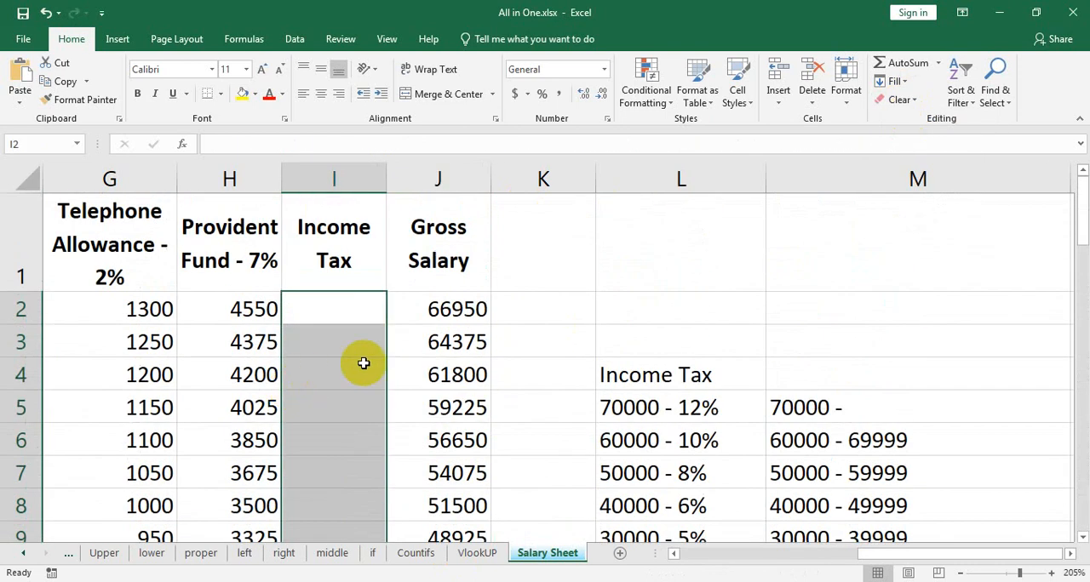
Start the income tax formula in I2 with an IF that returns D2*12% when D2>=70000.
{"action": "left_click", "coordinate": [374, 307]}
{"action": "type", "text": "="}
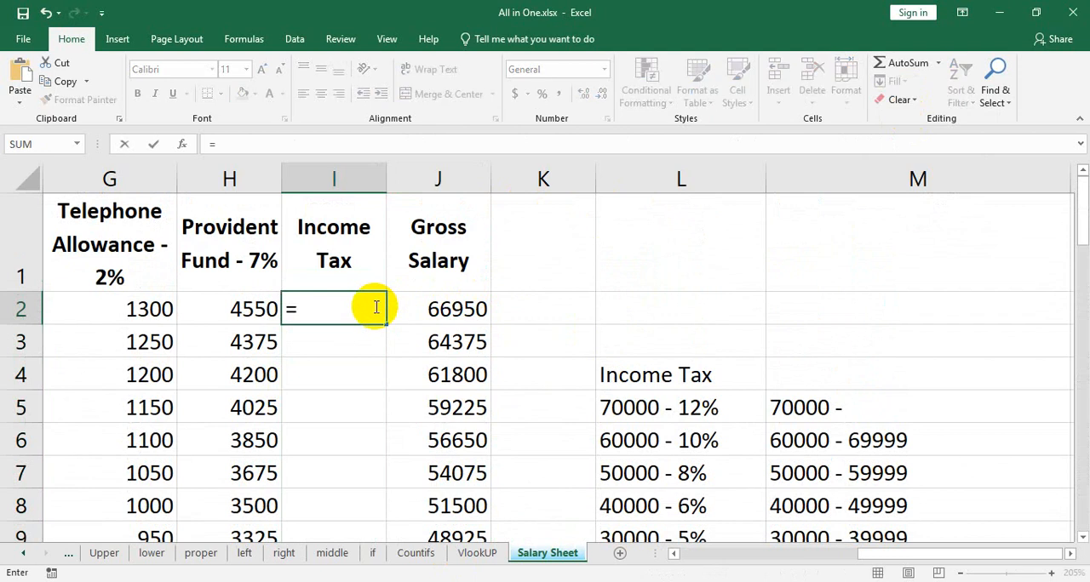
{"action": "type", "text": "if("}
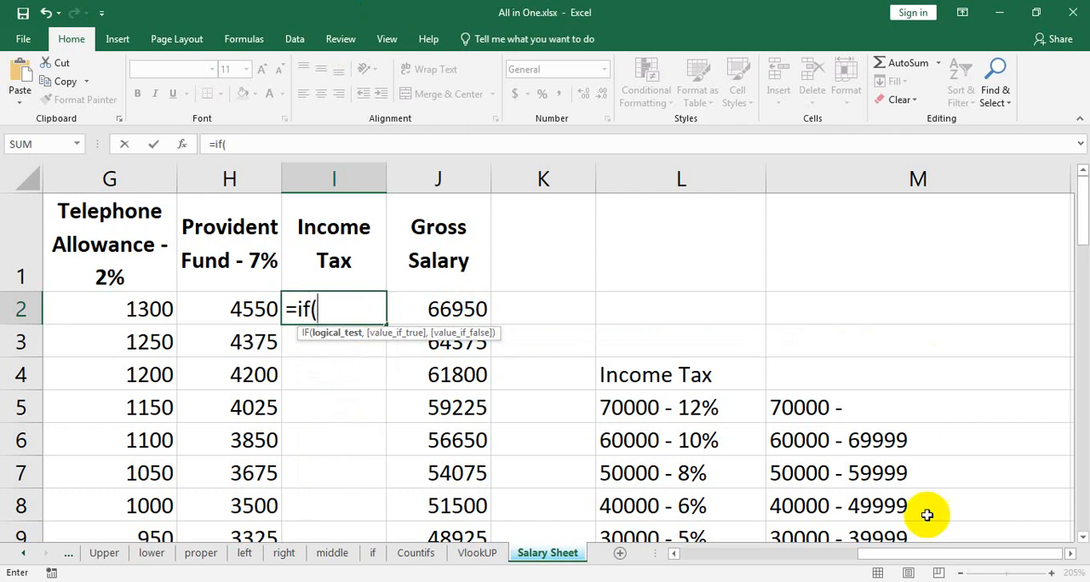
{"action": "left_click_drag", "start_coordinate": [920, 552], "coordinate": [792, 551]}
{"action": "left_click", "coordinate": [269, 316]}
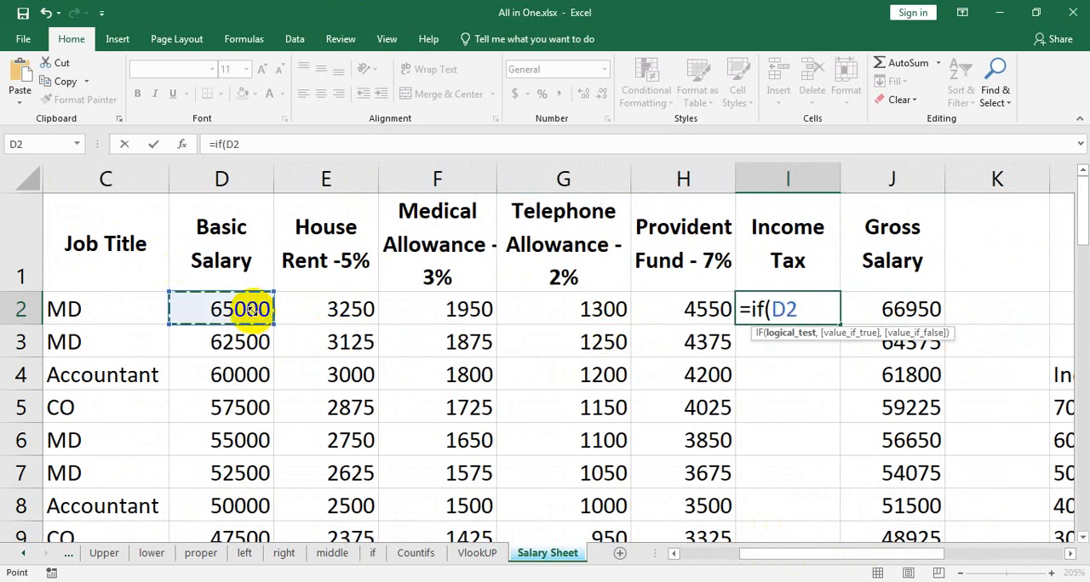
{"action": "type", "text": ">="}
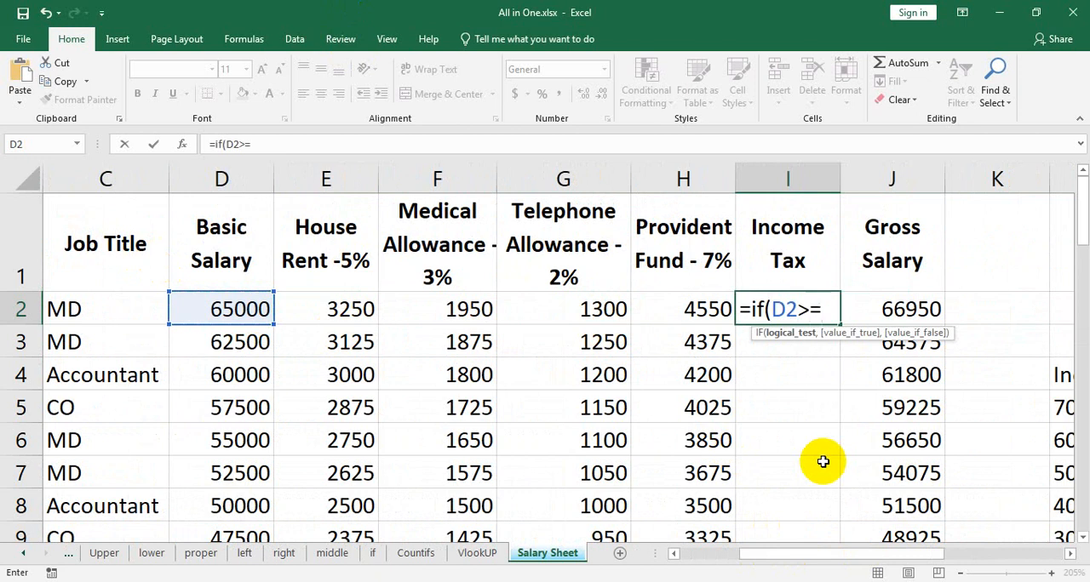
{"action": "type", "text": "70000,"}
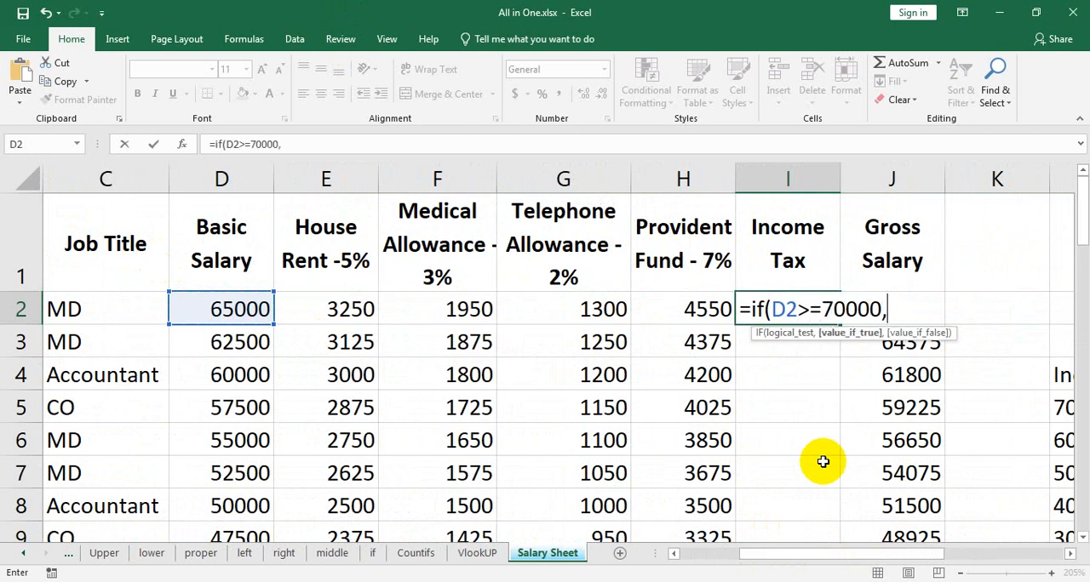
{"action": "left_click", "coordinate": [252, 311]}
{"action": "type", "text": "*12"}
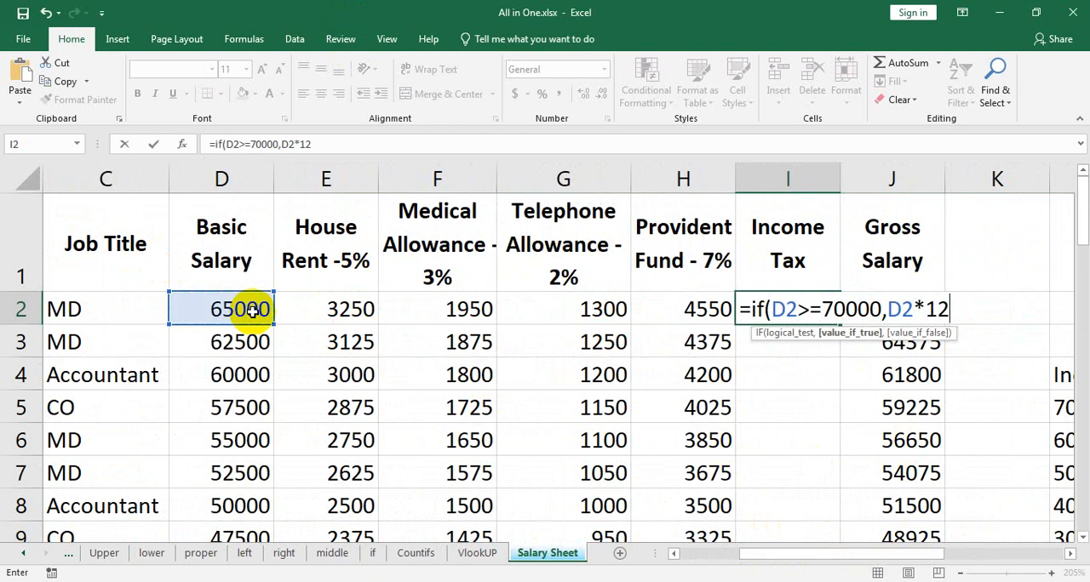
{"action": "type", "text": "%"}
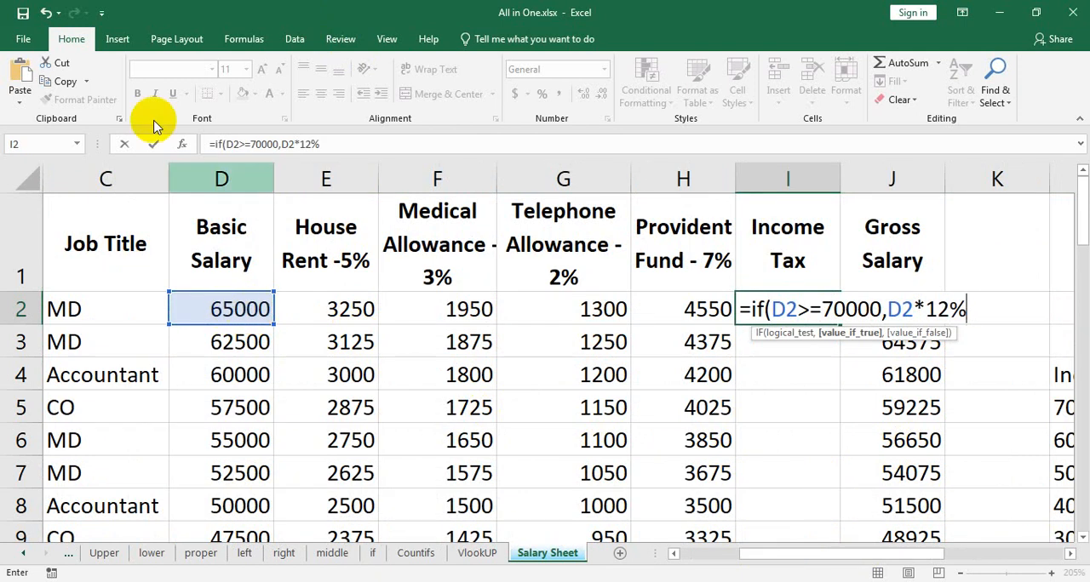
Nest a copy of the first IF as its false value, changed to D2>=60000 and D2*10%.
{"action": "left_click_drag", "start_coordinate": [751, 309], "coordinate": [984, 307]}
{"action": "key", "text": "ctrl+c"}
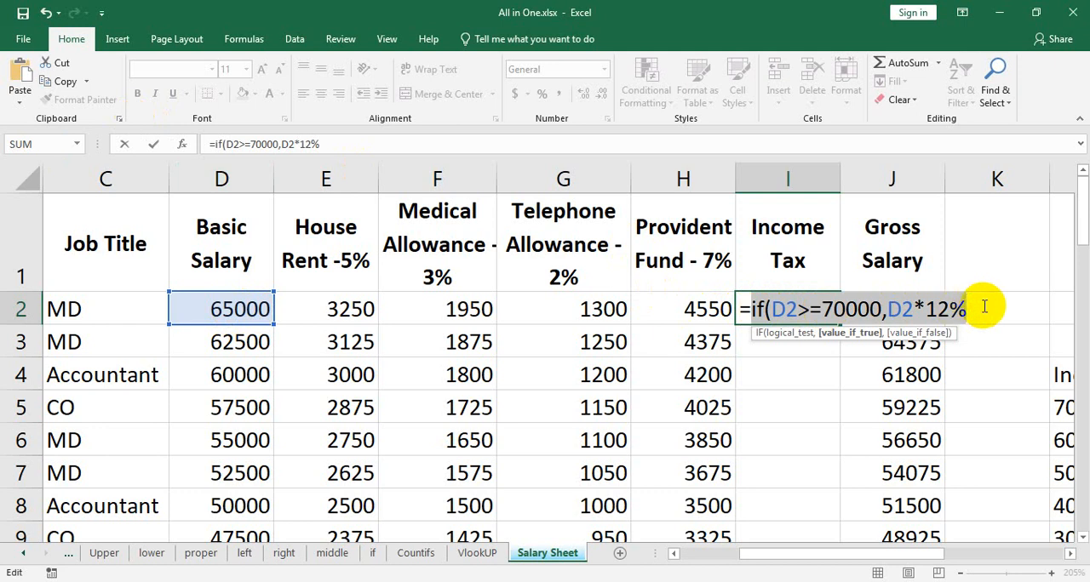
{"action": "left_click", "coordinate": [984, 307]}
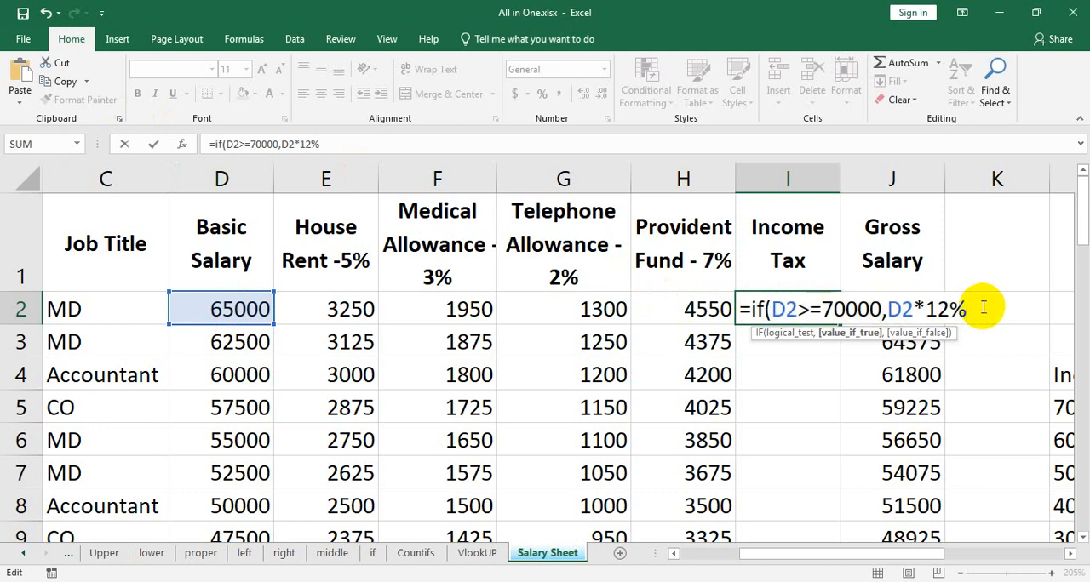
{"action": "type", "text": ","}
{"action": "key", "text": "ctrl+v"}
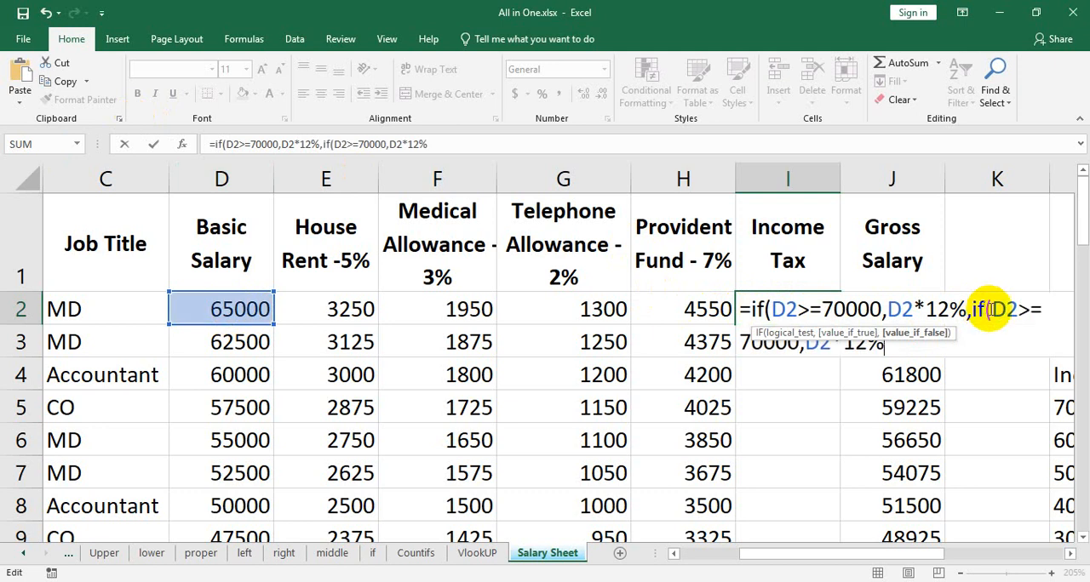
{"action": "left_click", "coordinate": [750, 342]}
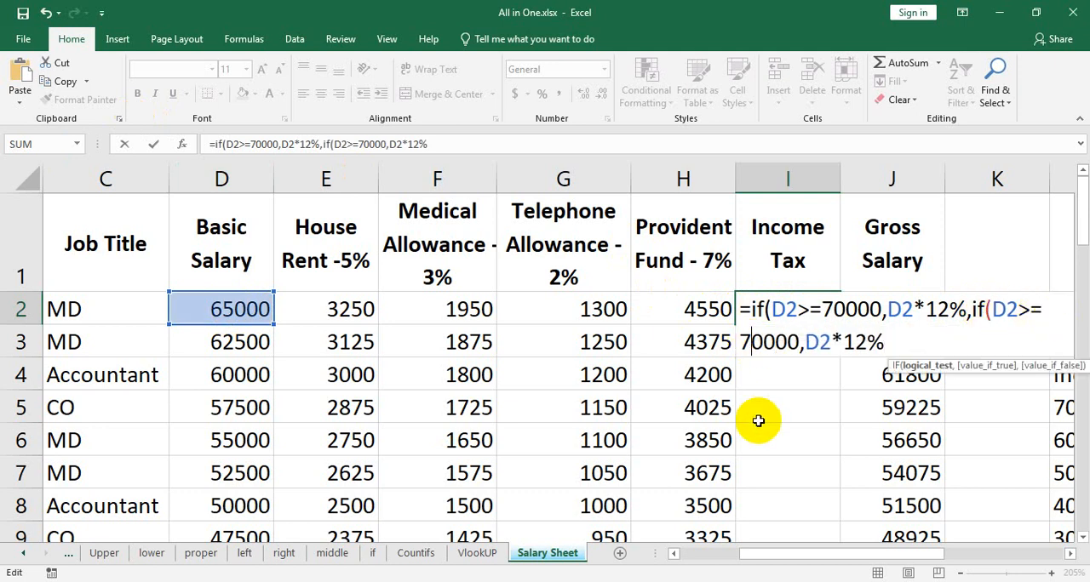
{"action": "key", "text": "BackSpace"}
{"action": "type", "text": "6"}
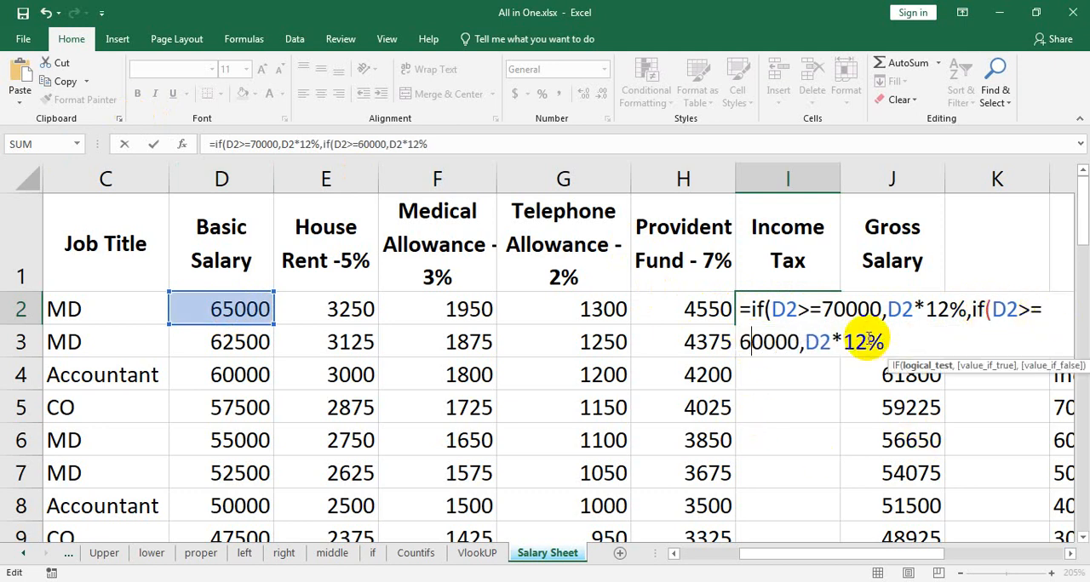
{"action": "left_click", "coordinate": [868, 340]}
{"action": "key", "text": "BackSpace"}
{"action": "type", "text": "0"}
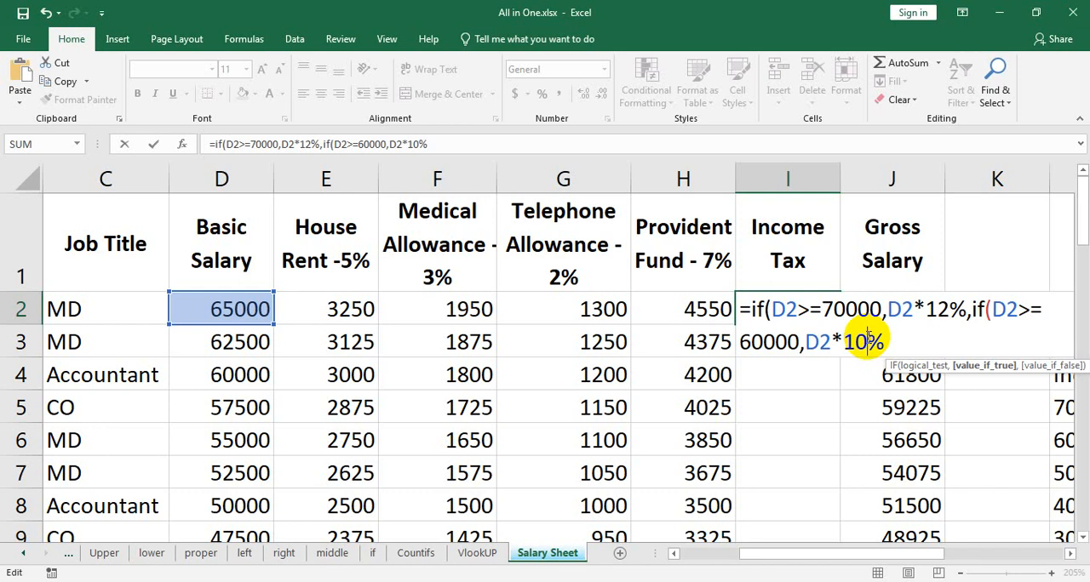
Add a third nested IF to the I2 formula that returns D2*8% when D2>=50000.
{"action": "left_click", "coordinate": [918, 347]}
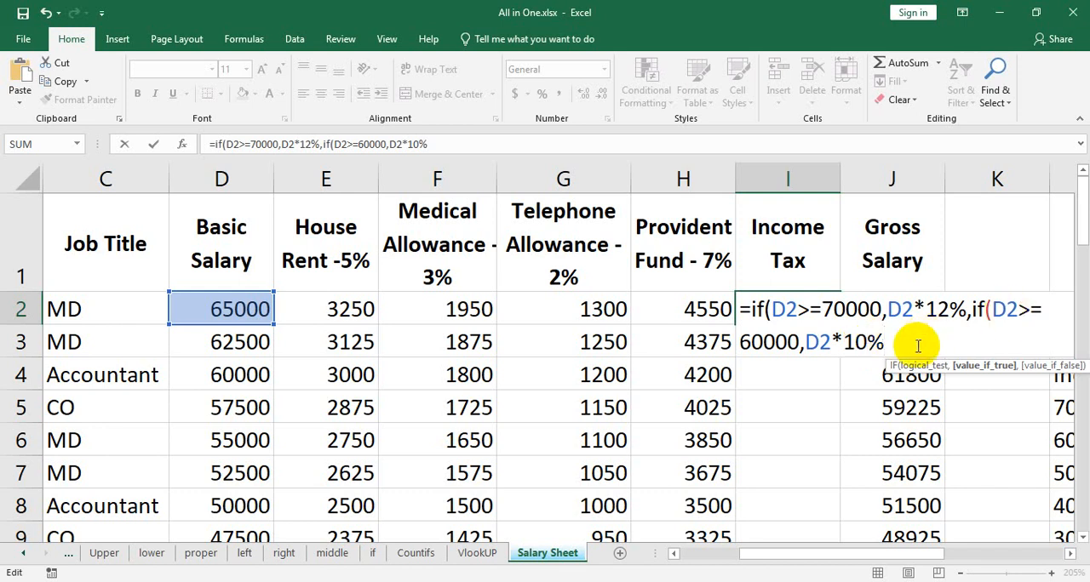
{"action": "type", "text": ",if("}
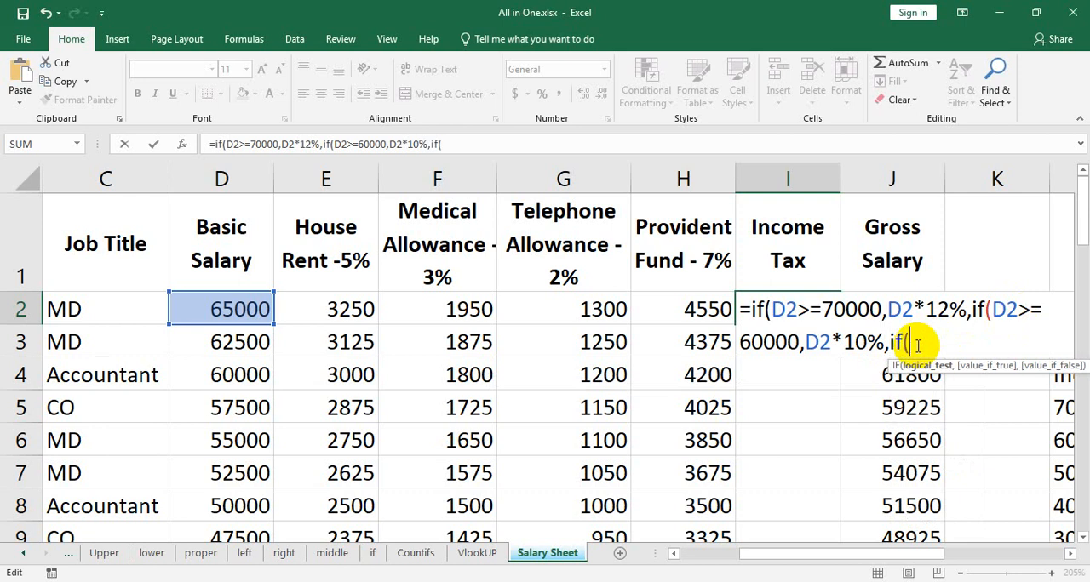
{"action": "left_click", "coordinate": [245, 308]}
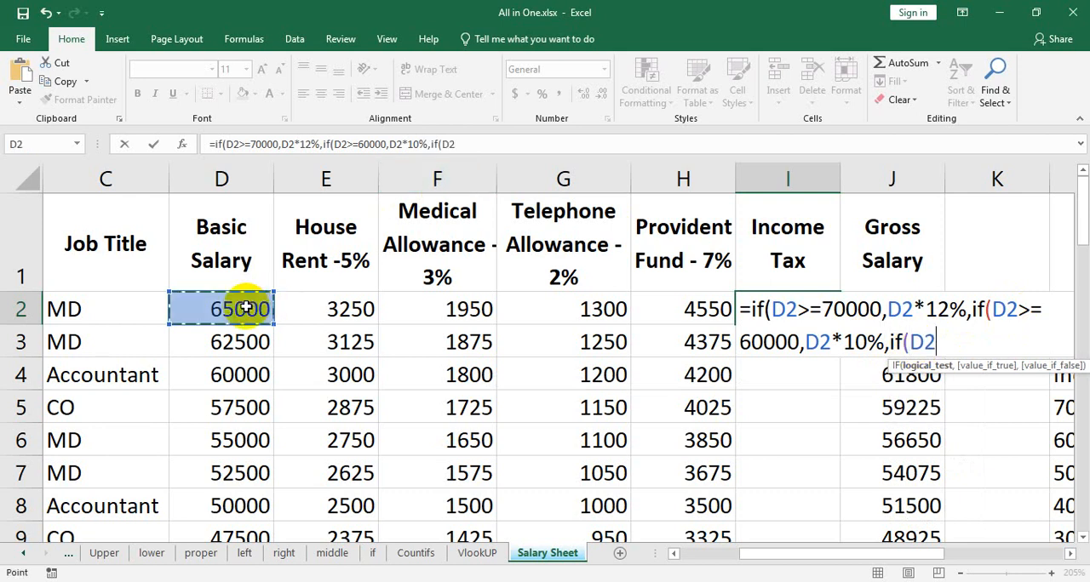
{"action": "type", "text": ">="}
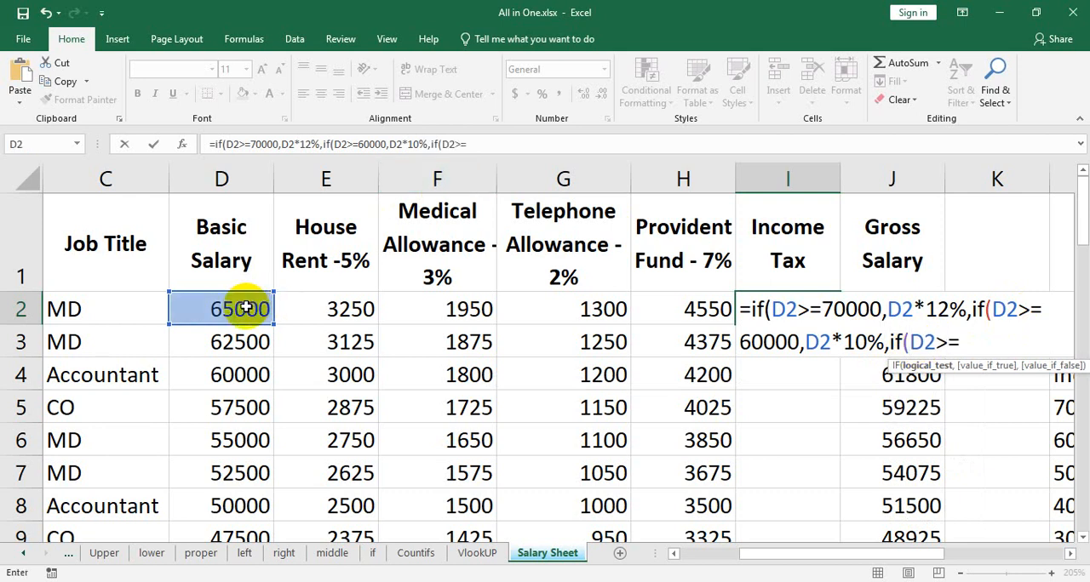
{"action": "type", "text": "50000,"}
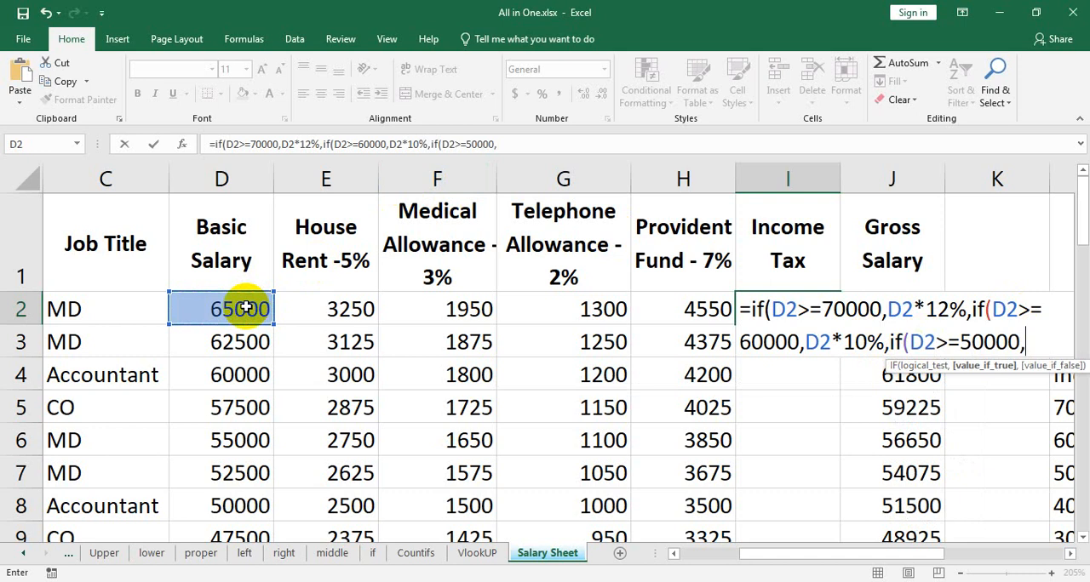
{"action": "type", "text": "D2*"}
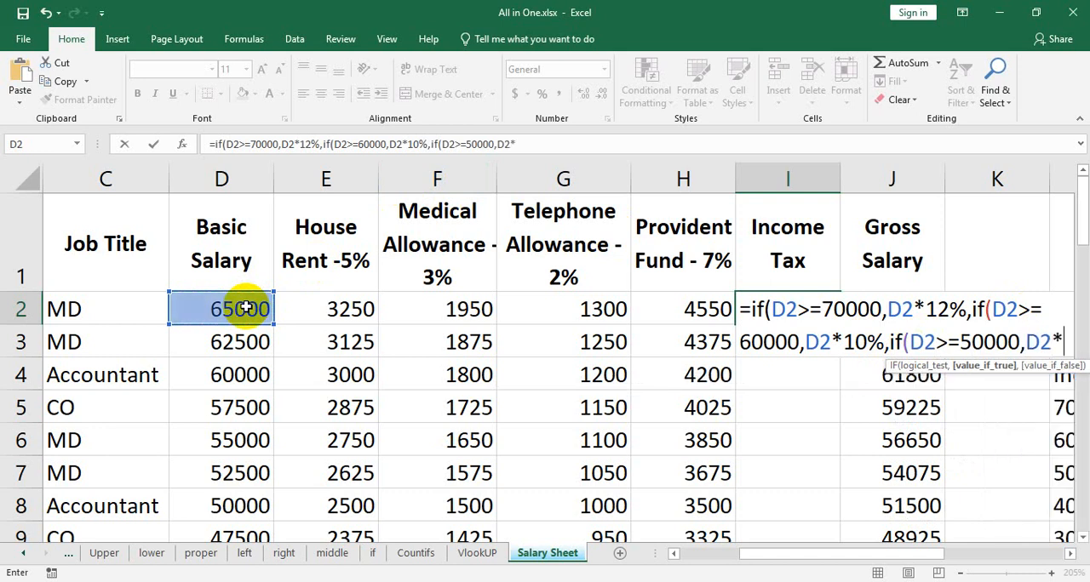
{"action": "type", "text": "8%"}
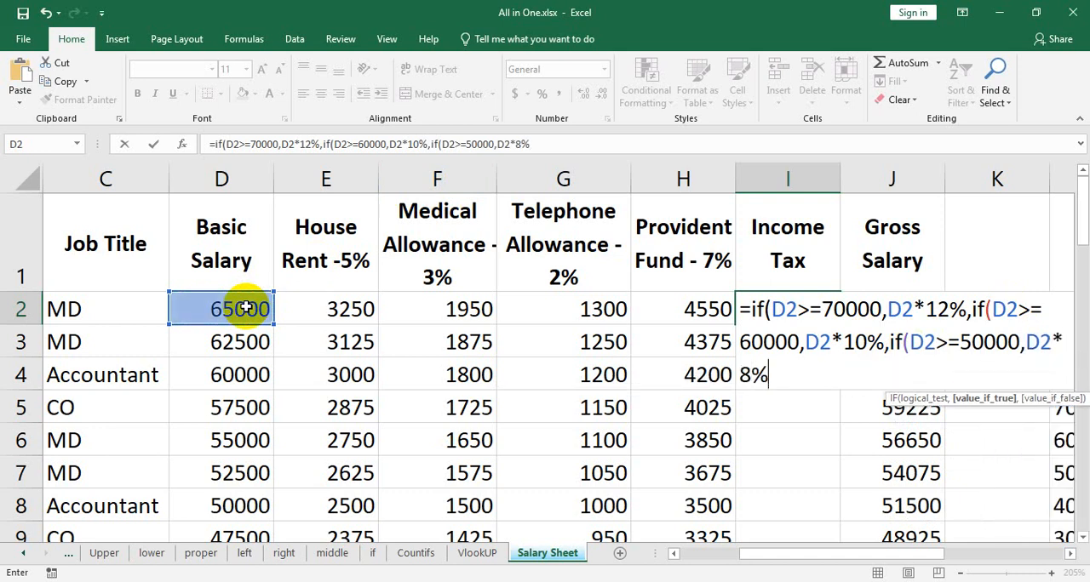
{"action": "type", "text": ",if("}
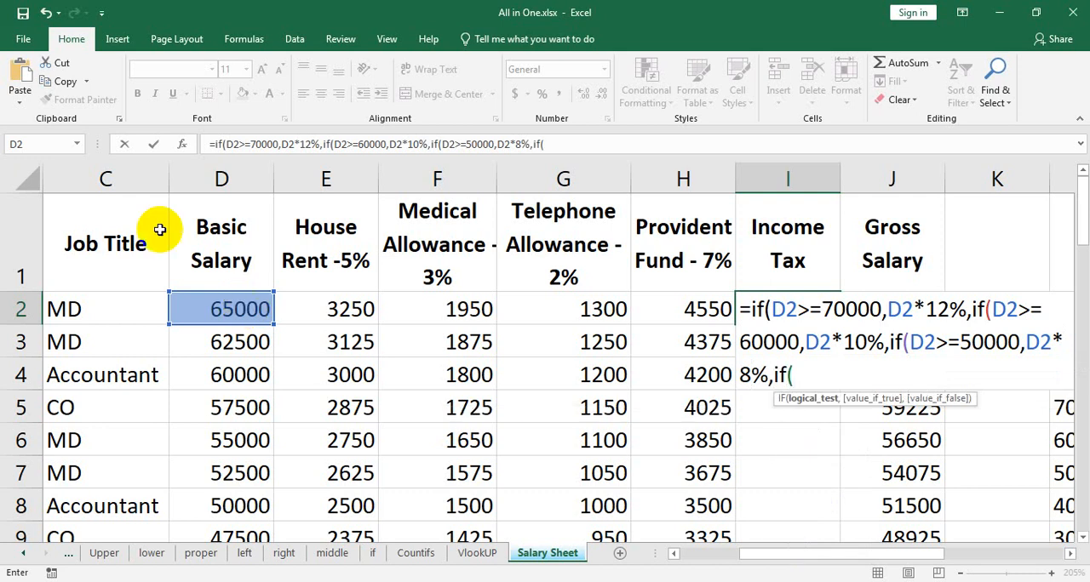
Add a fourth nested IF to the I2 formula that returns D2*6% when D2>=40000.
{"action": "left_click", "coordinate": [230, 309]}
{"action": "type", "text": ">"}
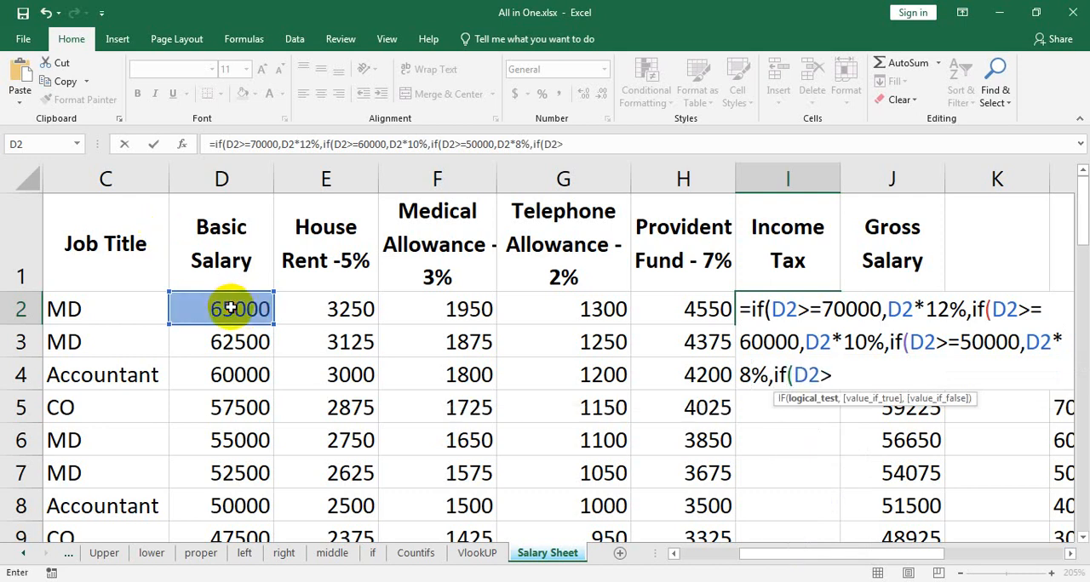
{"action": "type", "text": "=40000,"}
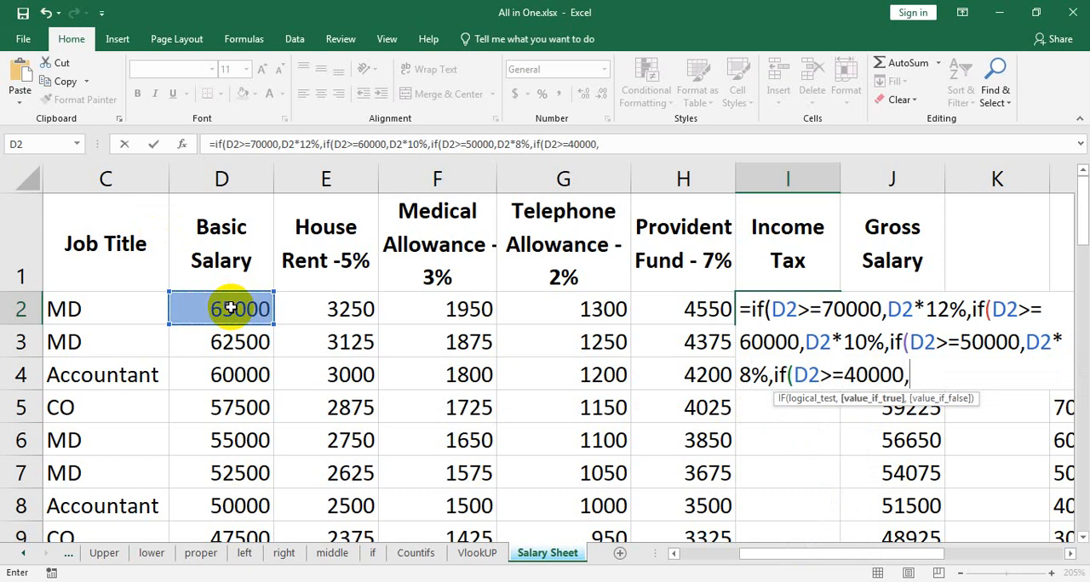
{"action": "left_click", "coordinate": [230, 308]}
{"action": "type", "text": "*"}
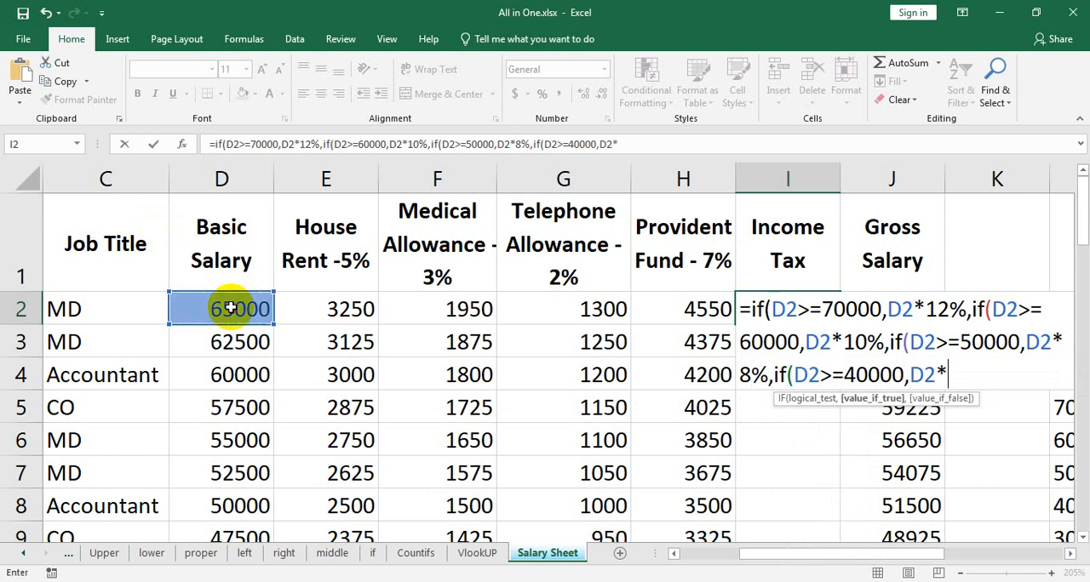
{"action": "left_click_drag", "start_coordinate": [779, 551], "coordinate": [891, 557]}
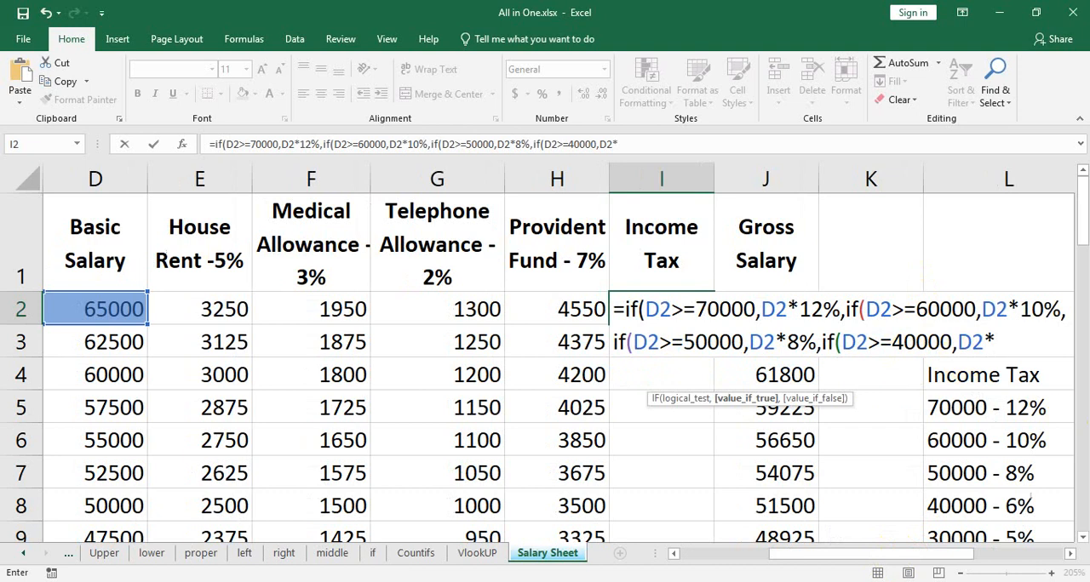
{"action": "type", "text": "6%,"}
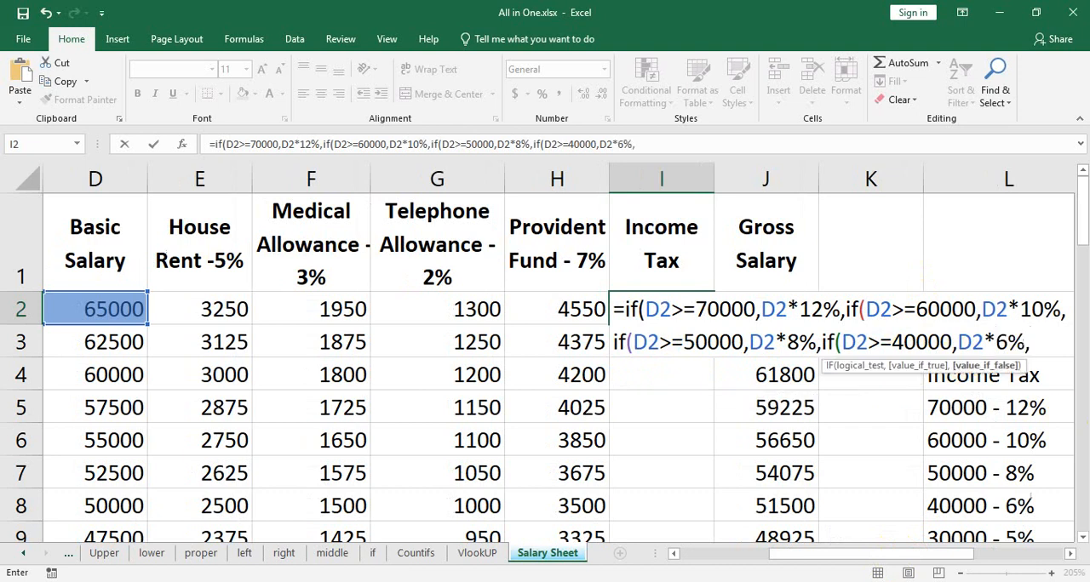
{"action": "type", "text": "if("}
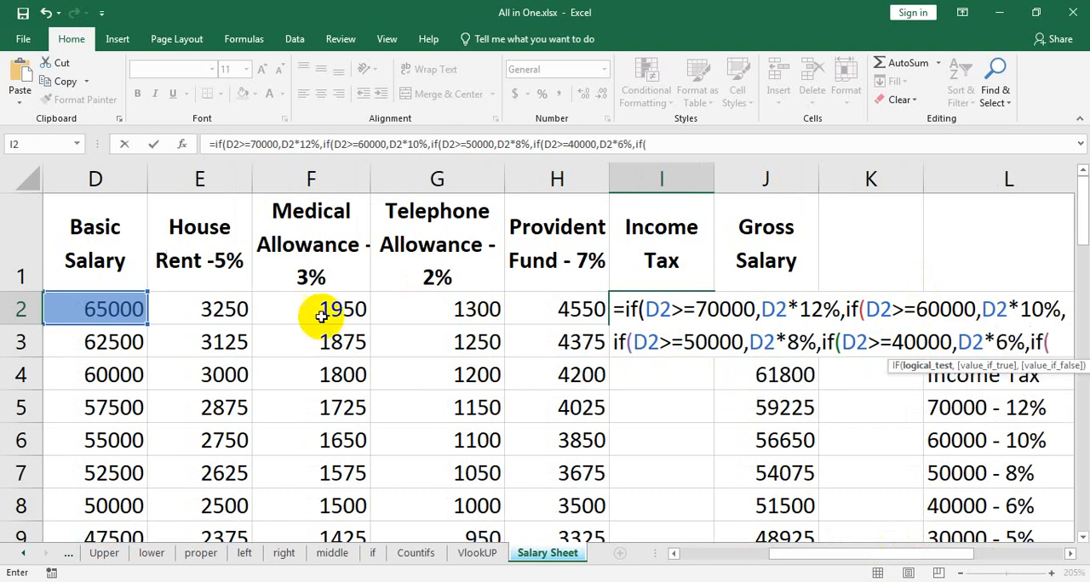
Add a fifth nested IF to the I2 formula that returns D2*5% when D2>=30000.
{"action": "left_click", "coordinate": [110, 313]}
{"action": "type", "text": ">"}
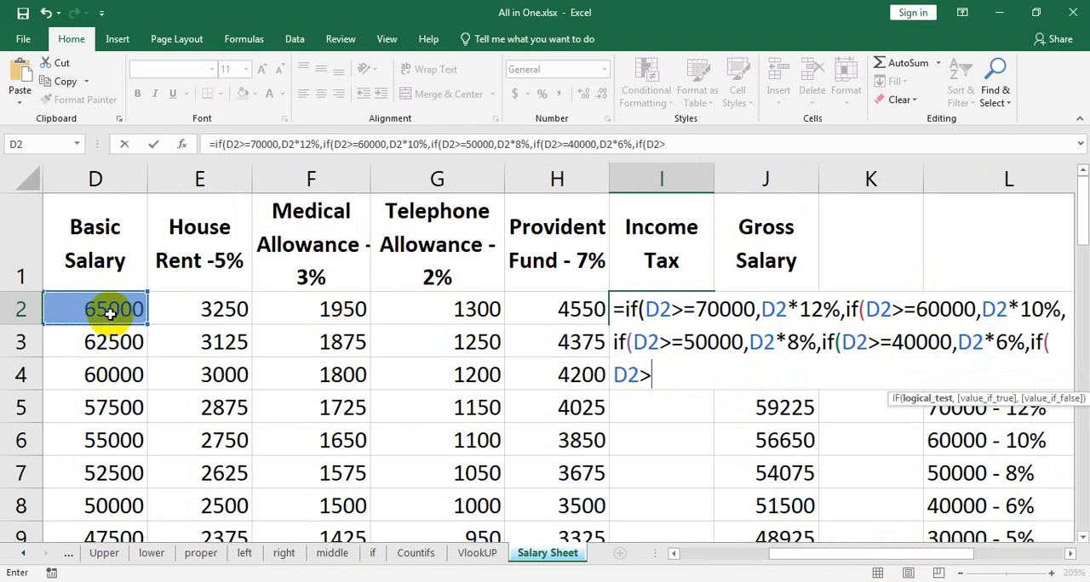
{"action": "type", "text": "=30000,"}
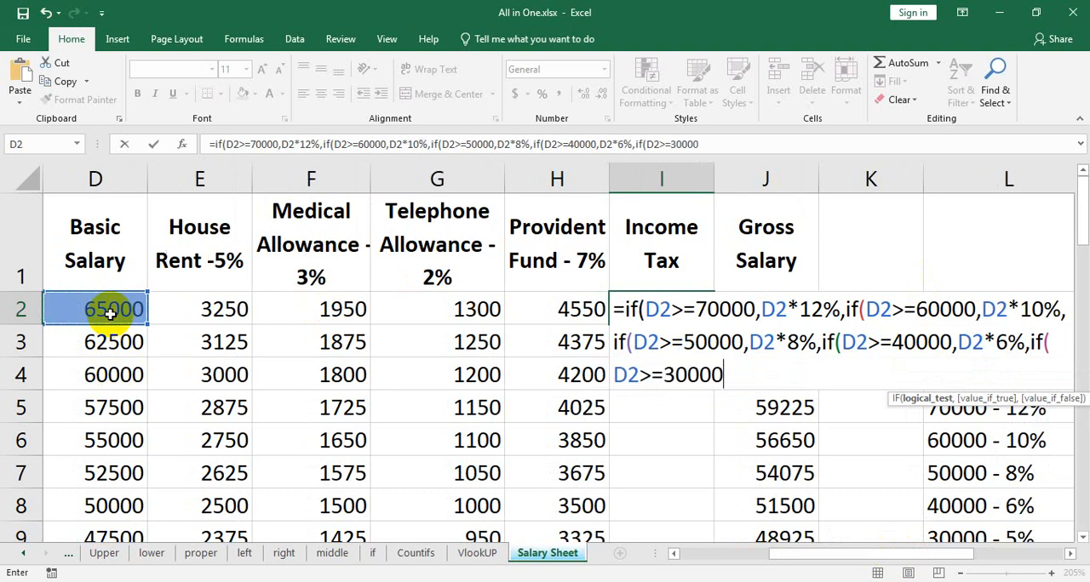
{"action": "type", "text": "if"}
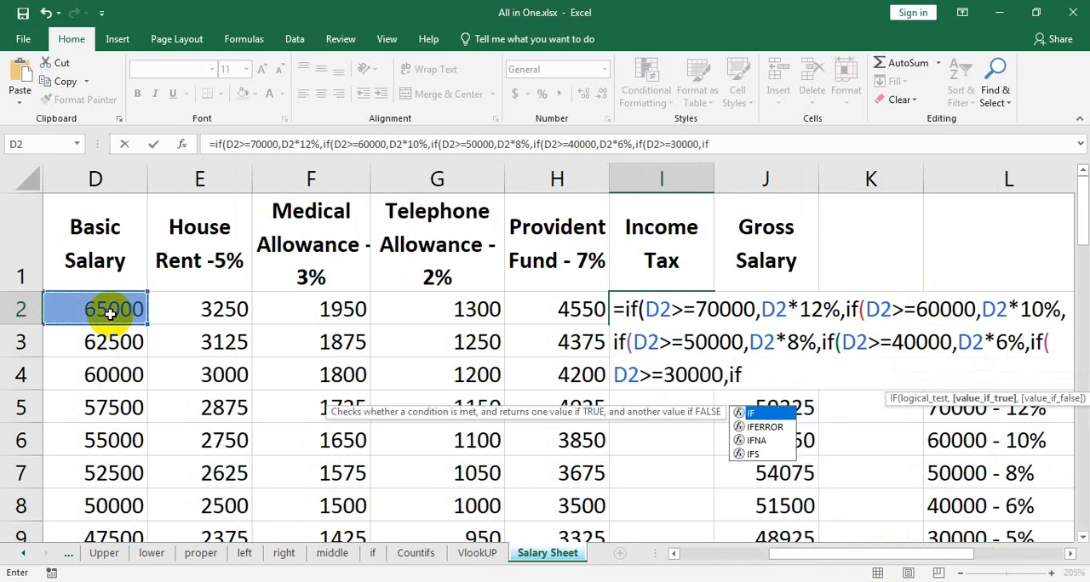
{"action": "key", "text": "BackSpace"}
{"action": "key", "text": "BackSpace"}
{"action": "left_click", "coordinate": [110, 312]}
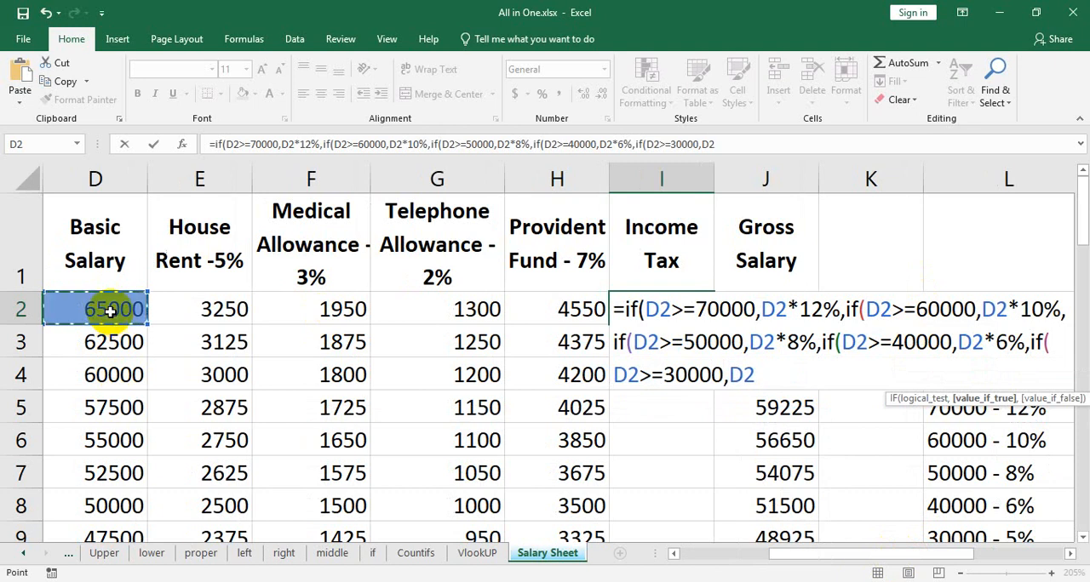
{"action": "type", "text": "*5%"}
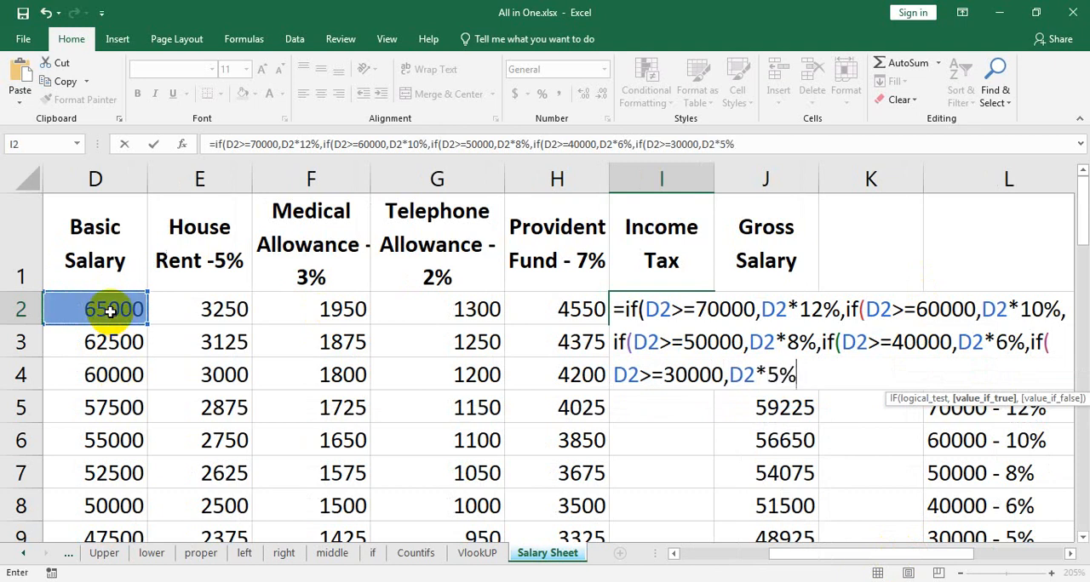
{"action": "type", "text": ",if("}
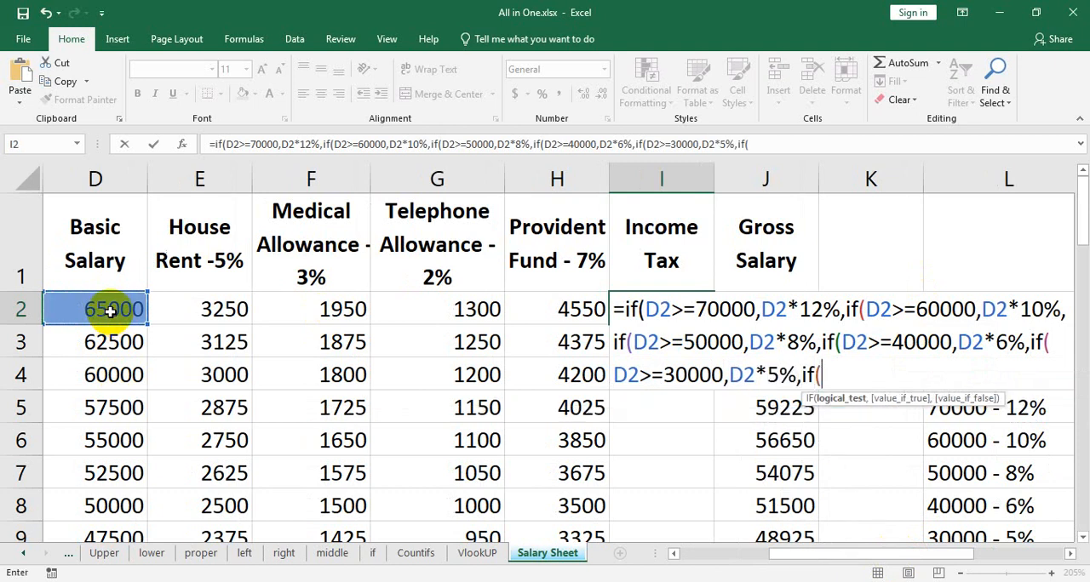
Add a sixth nested IF to the I2 formula that returns D2*3% when D2>=25000.
{"action": "left_click", "coordinate": [85, 309]}
{"action": "type", "text": ">"}
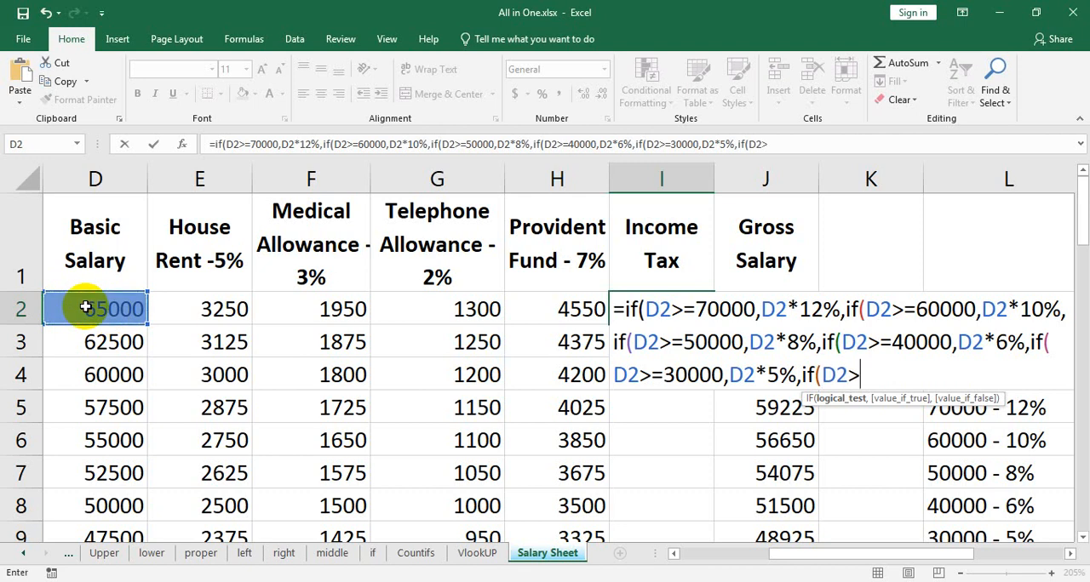
{"action": "type", "text": "=25000,"}
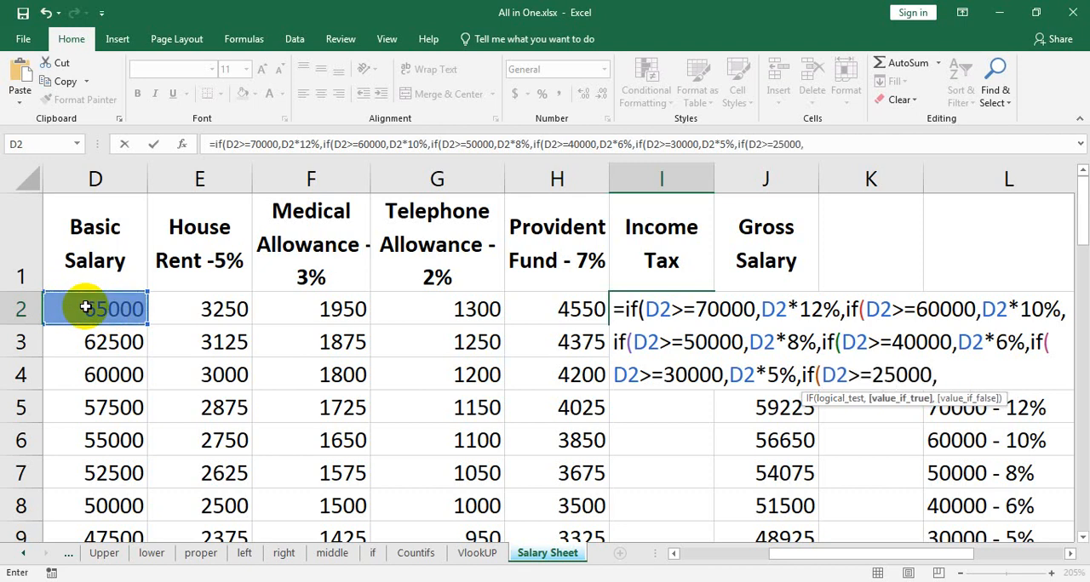
{"action": "left_click", "coordinate": [86, 307]}
{"action": "type", "text": "*"}
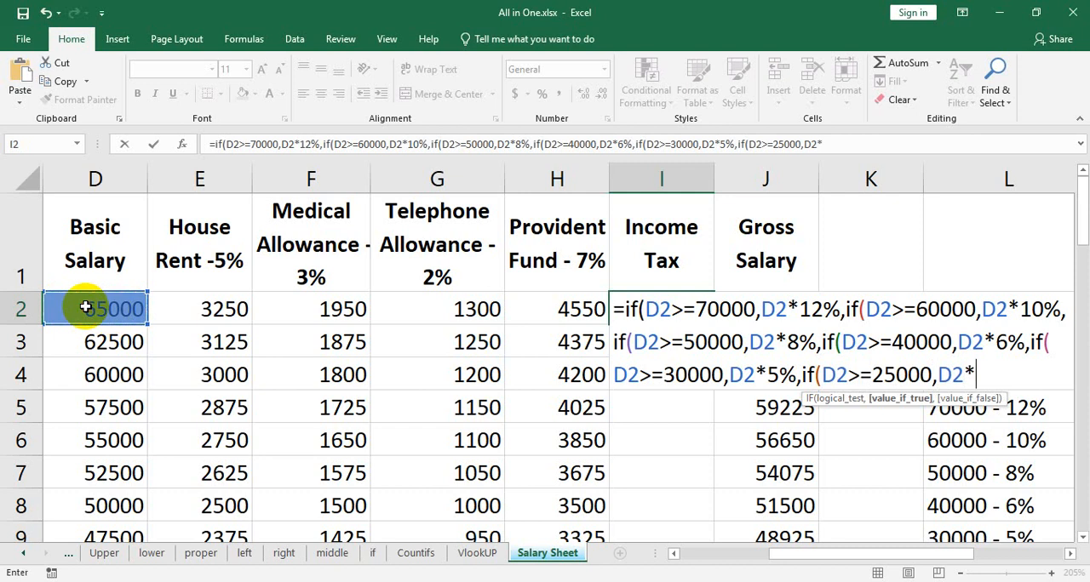
{"action": "type", "text": "3%,if("}
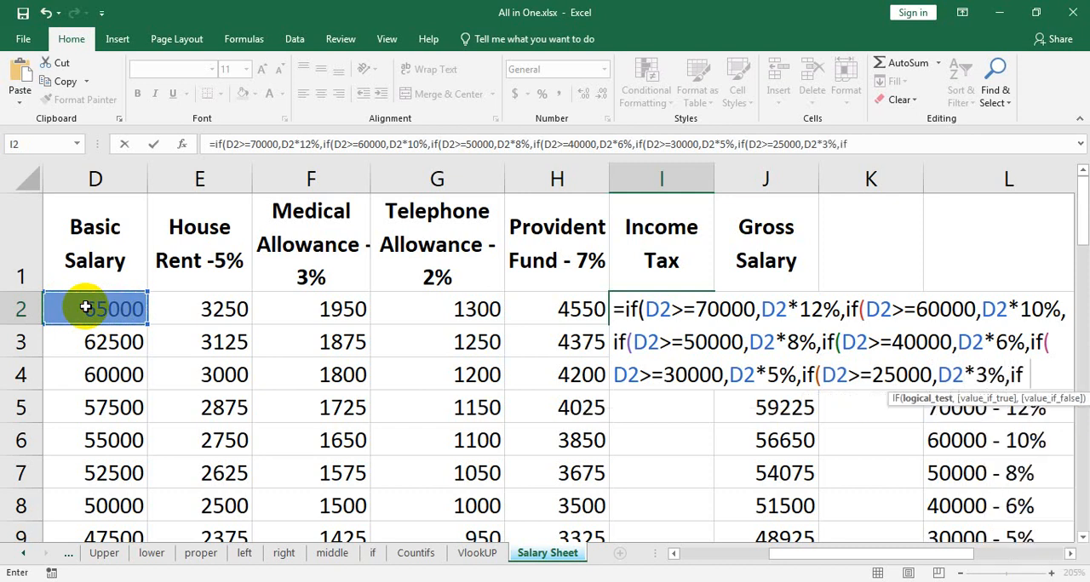
Finish the I2 formula with a seventh IF returning D2*0% when D2<25000, close all seven parentheses and enter it.
{"action": "left_click", "coordinate": [86, 307]}
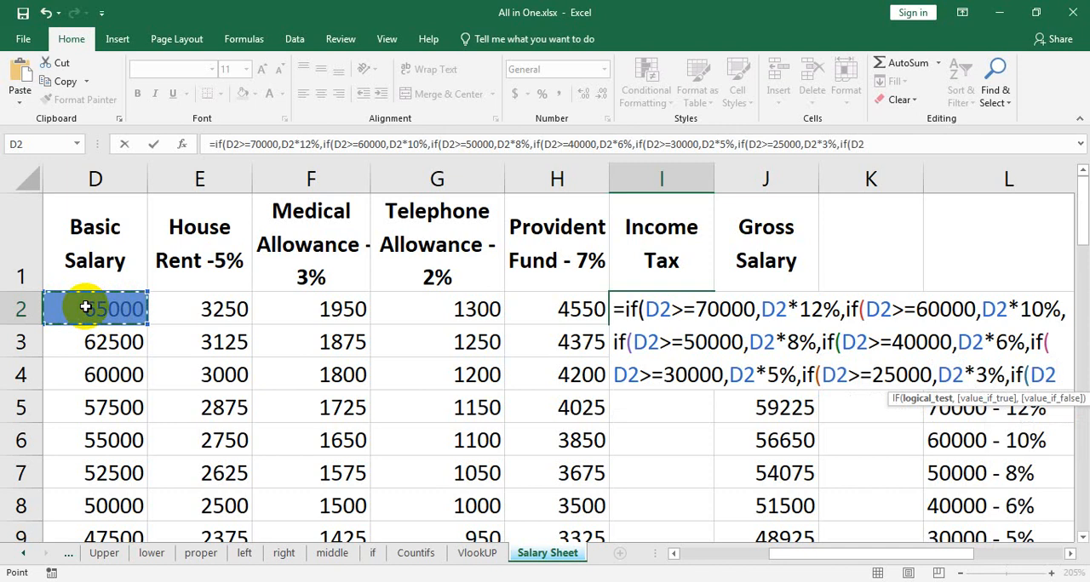
{"action": "type", "text": "<"}
{"action": "type", "text": "25000"}
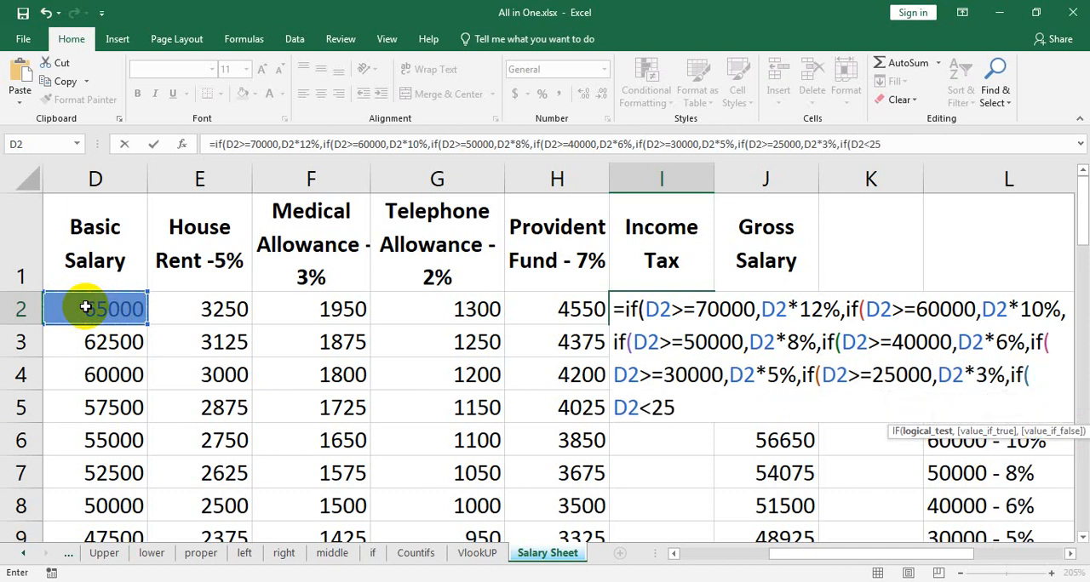
{"action": "type", "text": ","}
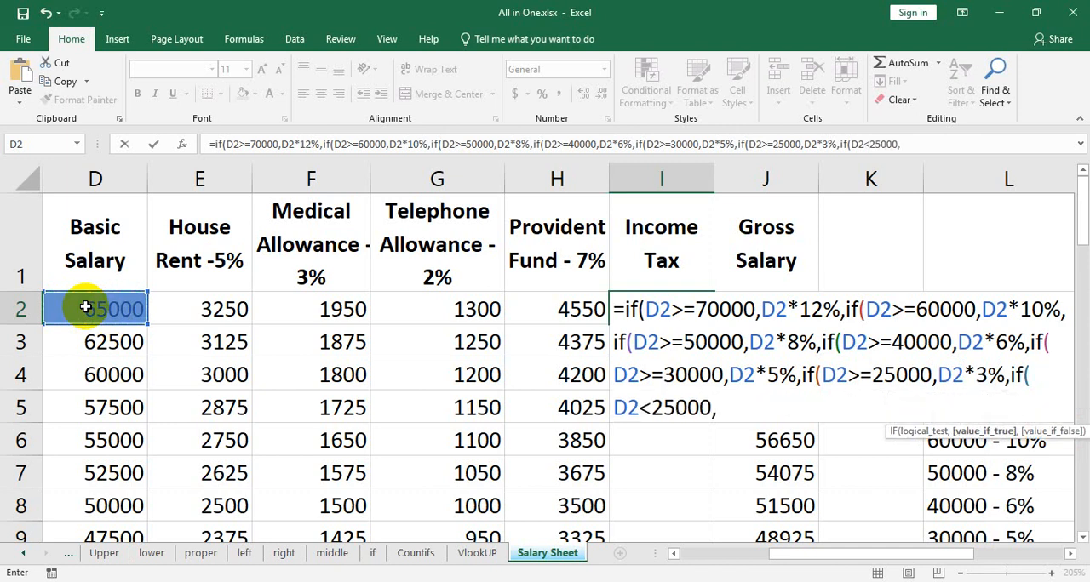
{"action": "left_click", "coordinate": [86, 307]}
{"action": "type", "text": "*0"}
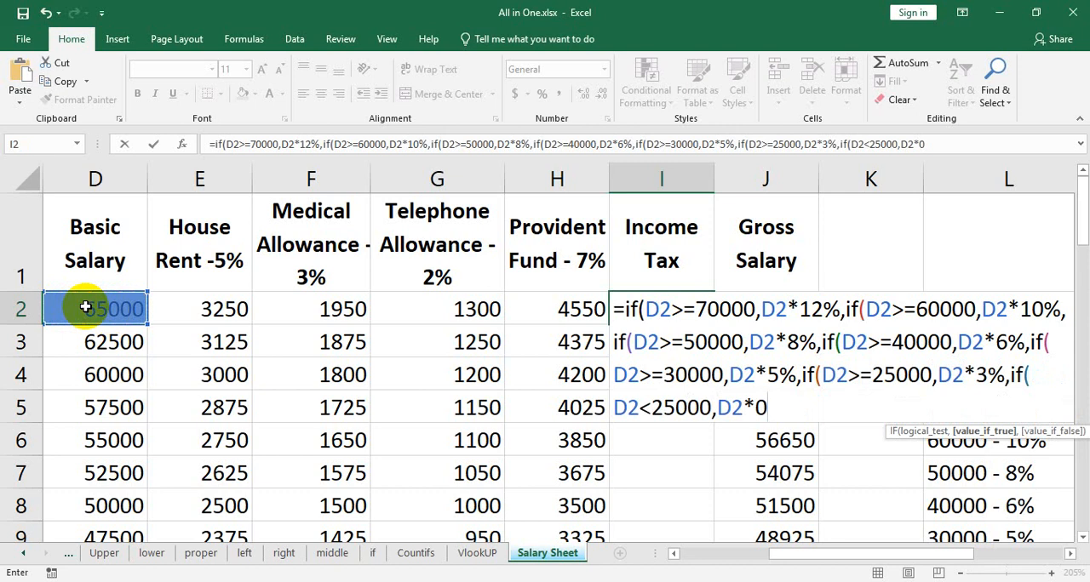
{"action": "type", "text": "%)))))))"}
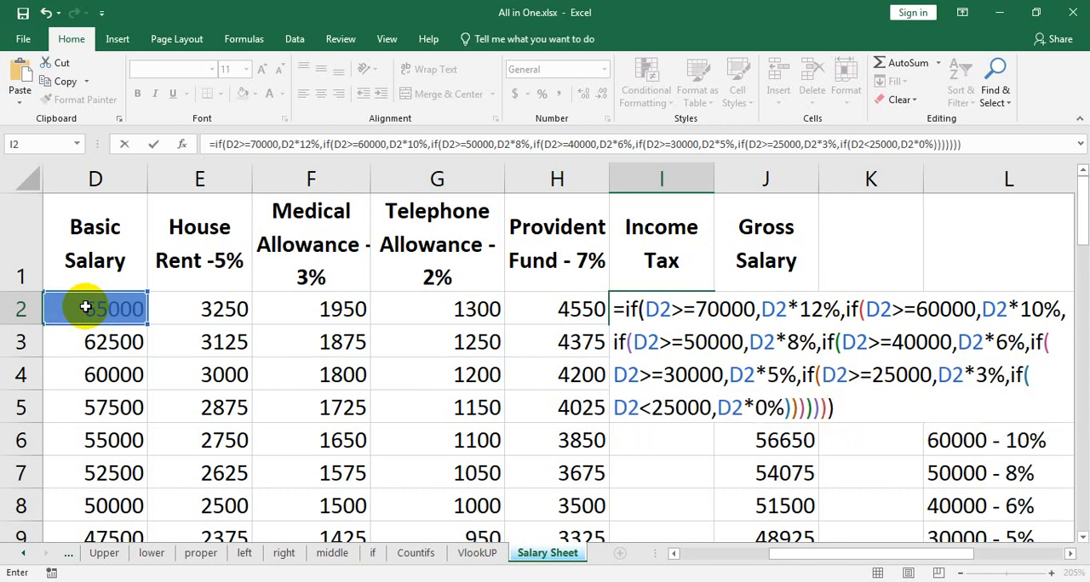
{"action": "key", "text": "Return"}
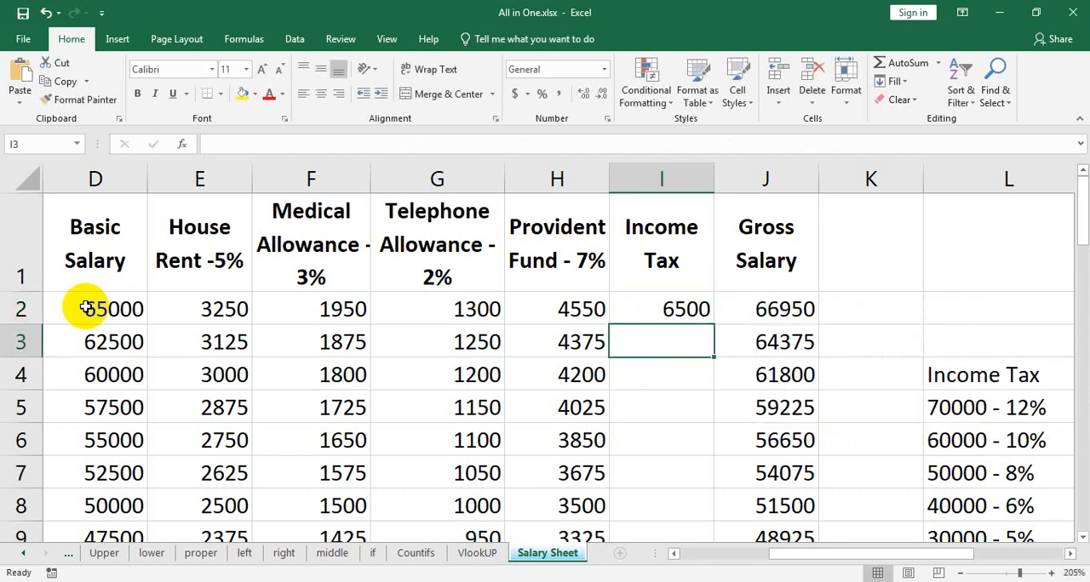
Fill the income tax formula from I2 down the column for all employees.
{"action": "left_click", "coordinate": [654, 303]}
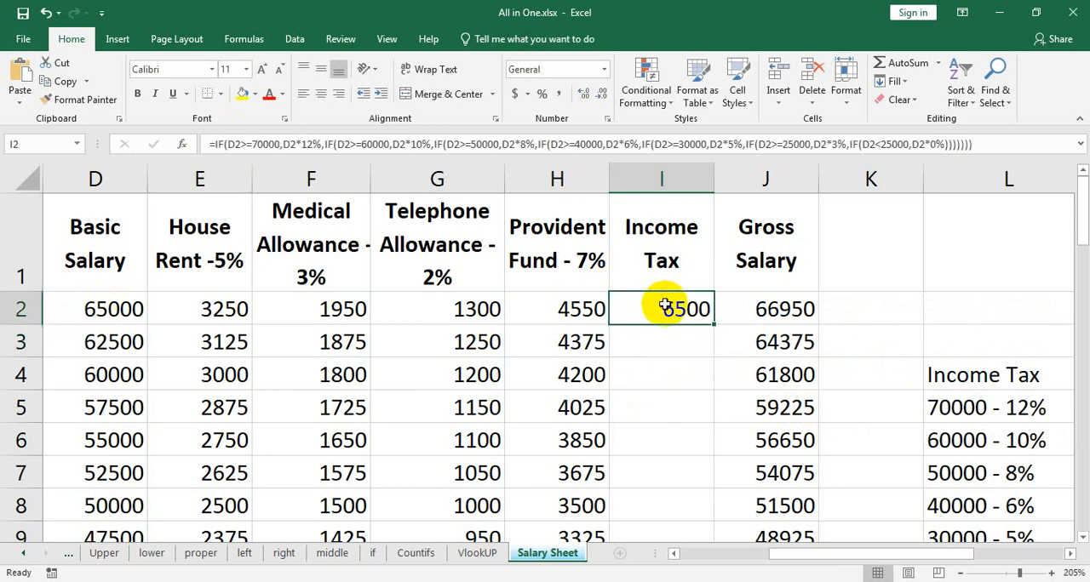
{"action": "double_click", "coordinate": [714, 325]}
{"action": "scroll", "coordinate": [669, 377], "scroll_direction": "down", "scroll_amount": 7}
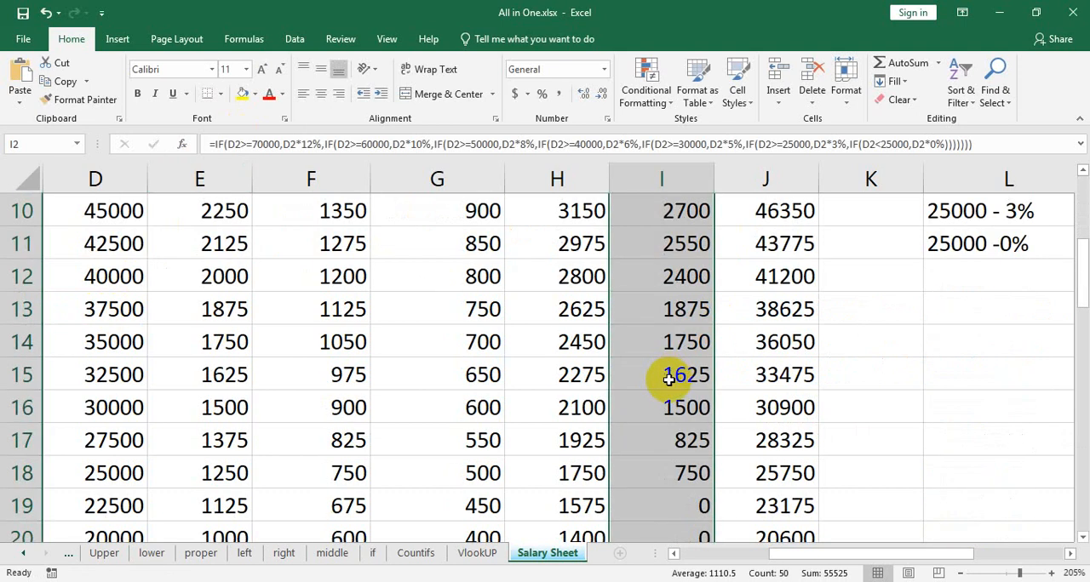
Compare the income tax in I25 with that row's basic salary and the tax bracket list.
{"action": "left_click", "coordinate": [681, 309]}
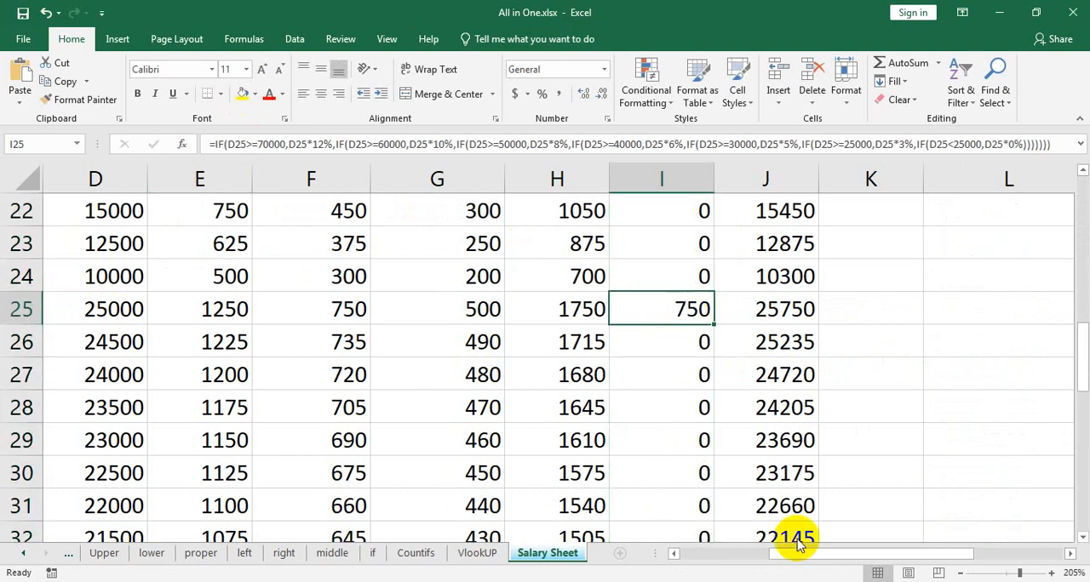
{"action": "left_click_drag", "start_coordinate": [864, 557], "coordinate": [836, 555]}
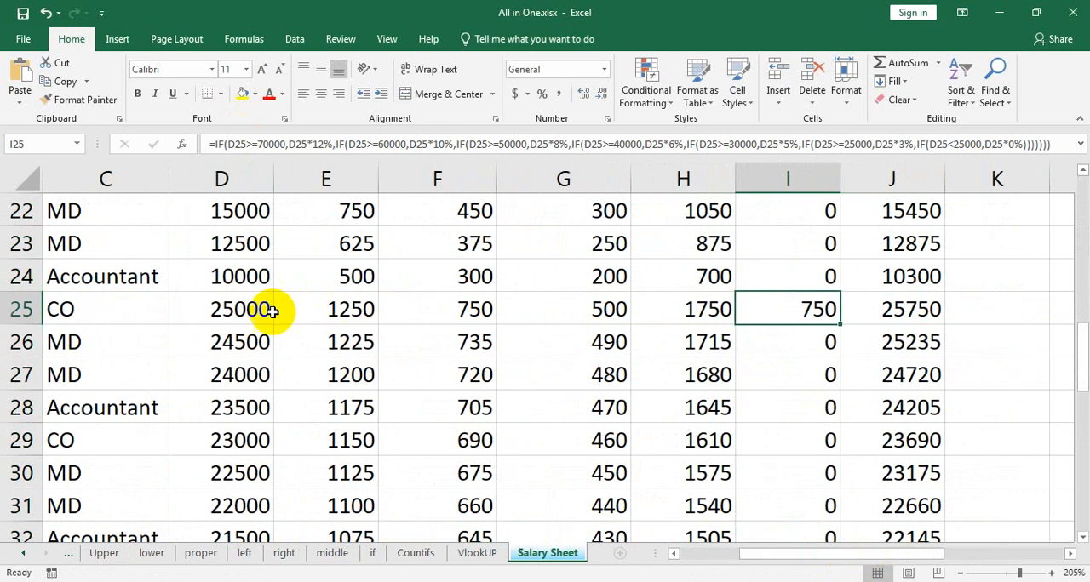
{"action": "left_click_drag", "start_coordinate": [851, 554], "coordinate": [905, 557]}
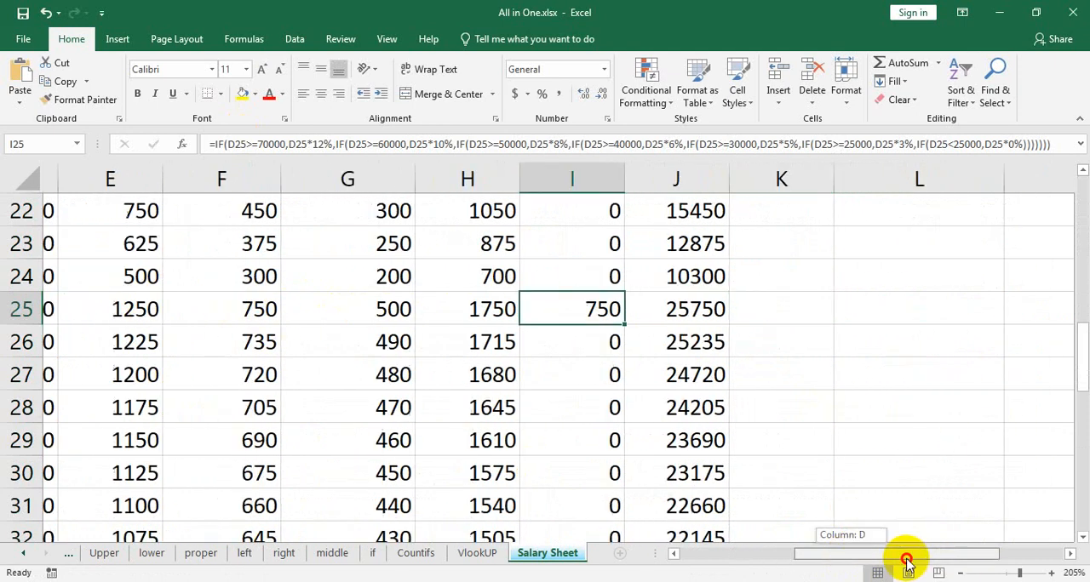
{"action": "scroll", "coordinate": [1017, 458], "scroll_direction": "up", "scroll_amount": 5}
{"action": "scroll", "coordinate": [843, 526], "scroll_direction": "down", "scroll_amount": 3}
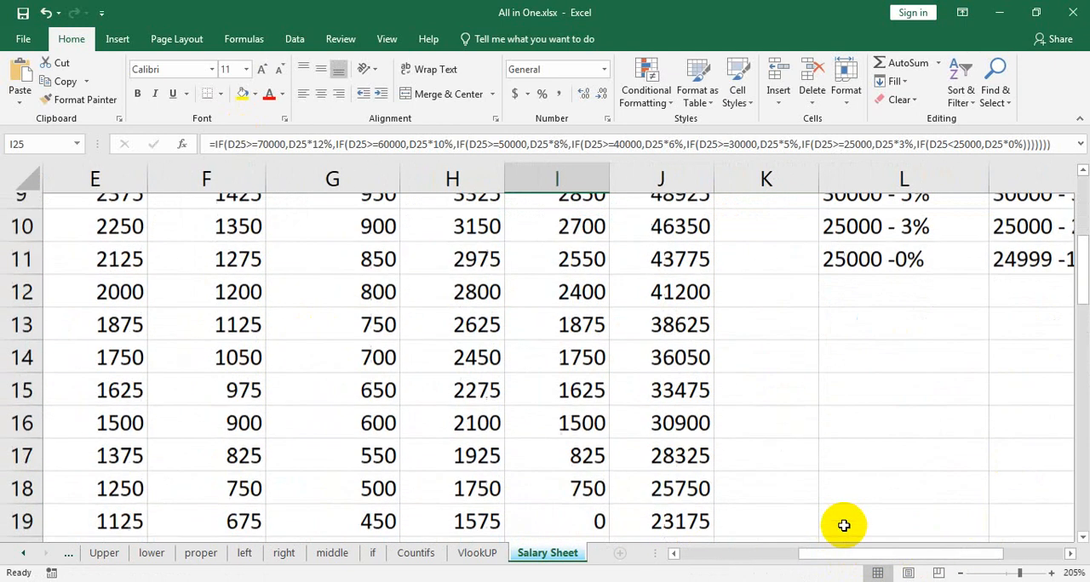
{"action": "scroll", "coordinate": [843, 525], "scroll_direction": "down", "scroll_amount": 2}
Cross-check the row 25 tax by calculating =25000*3% in K25, and clear that cell again.
{"action": "left_click", "coordinate": [763, 312]}
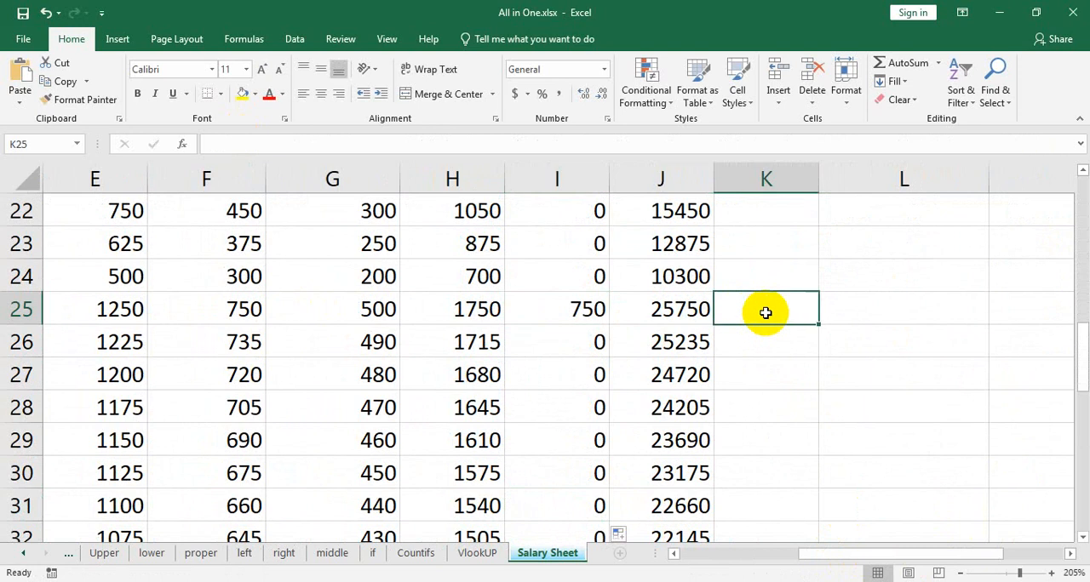
{"action": "type", "text": "=25000"}
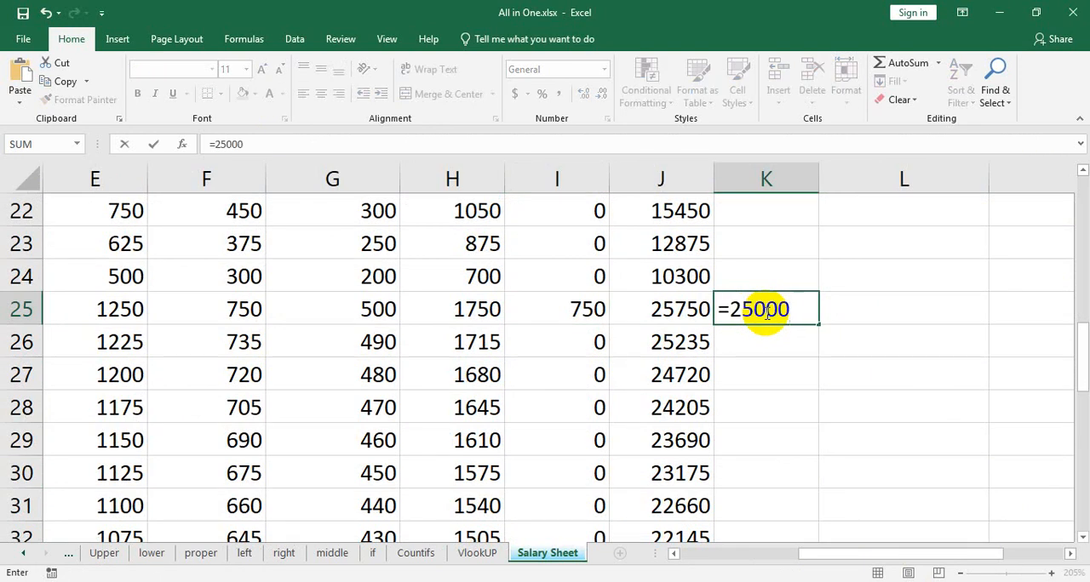
{"action": "type", "text": "*3%"}
{"action": "key", "text": "Return"}
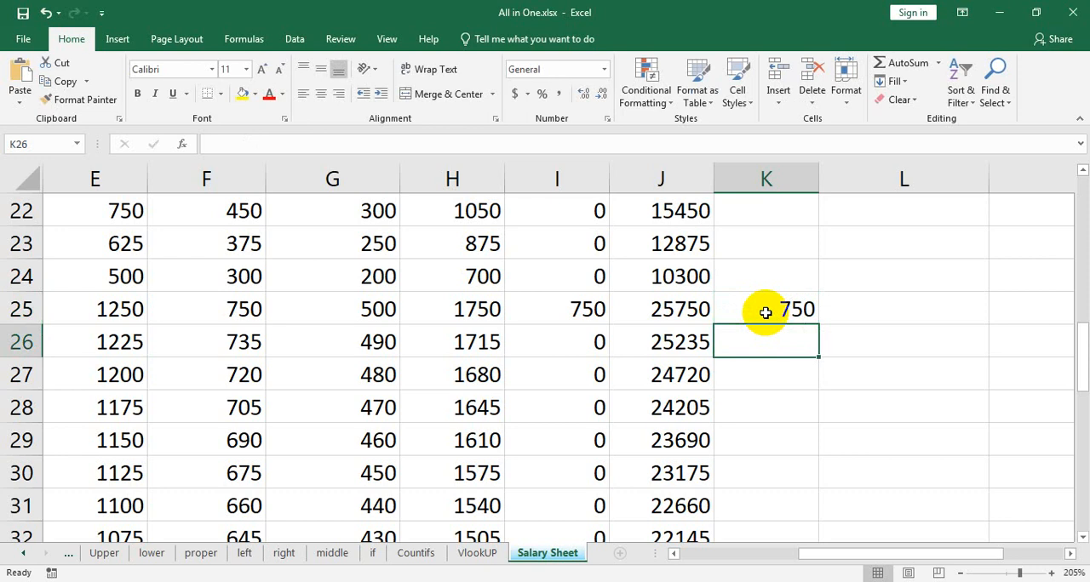
{"action": "left_click", "coordinate": [803, 311]}
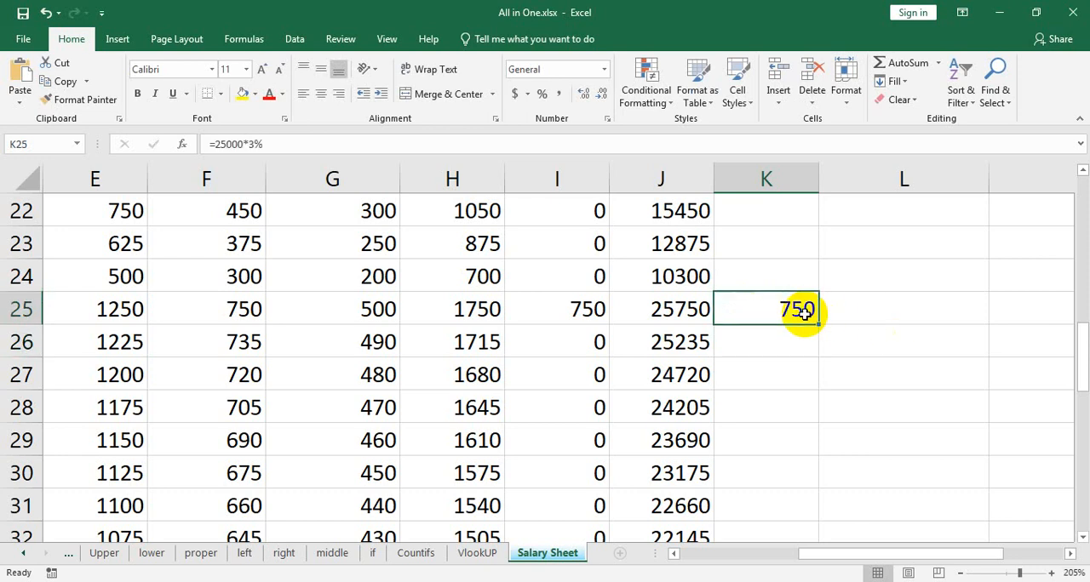
{"action": "key", "text": "Delete"}
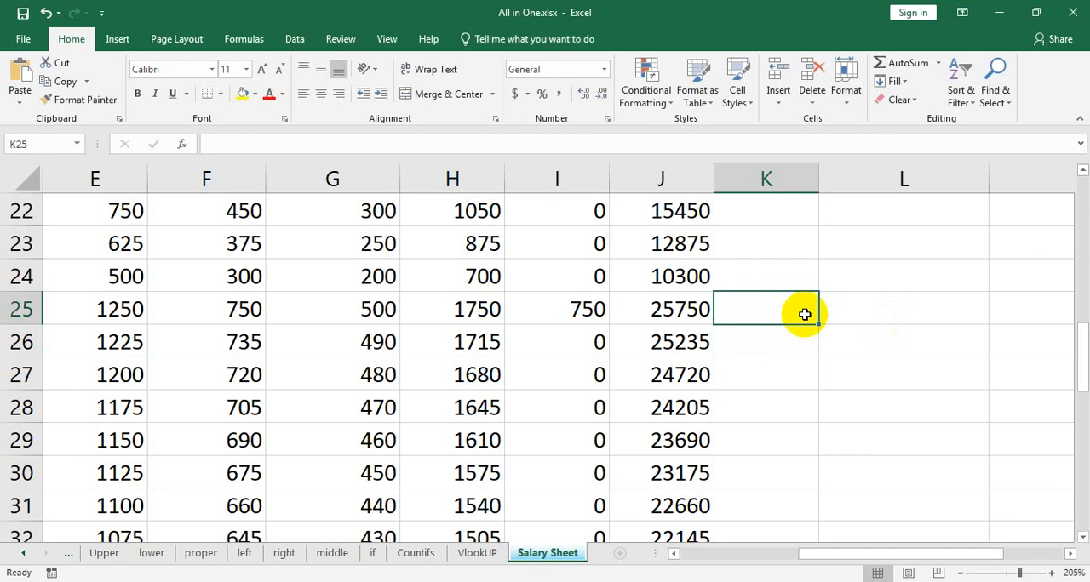
Move the income tax bracket list from L4:M11 to the block starting at AA2, away from the salary table.
{"action": "scroll", "coordinate": [818, 319], "scroll_direction": "up", "scroll_amount": 7}
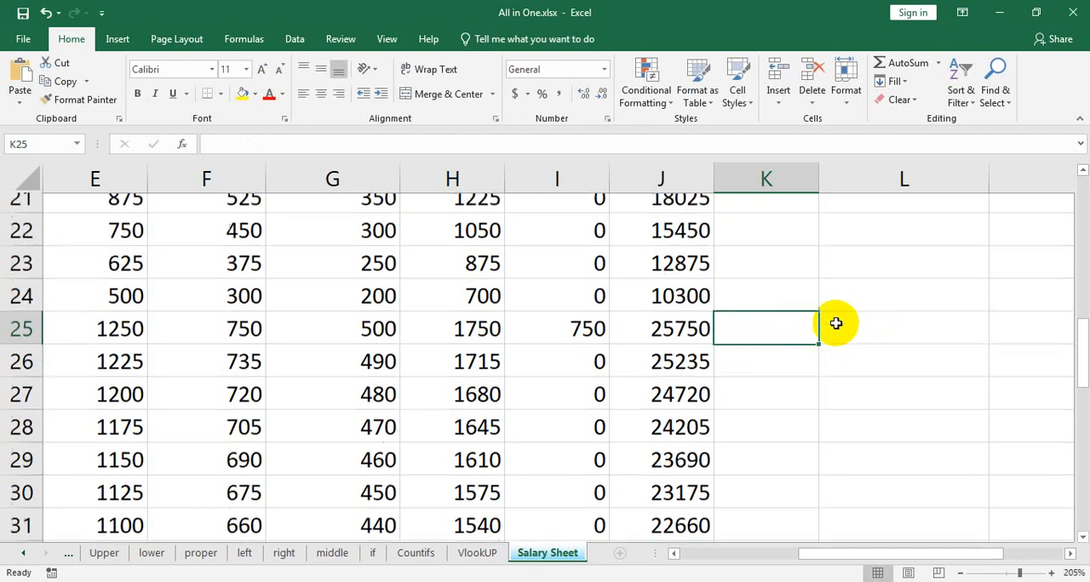
{"action": "scroll", "coordinate": [890, 362], "scroll_direction": "down", "scroll_amount": 7}
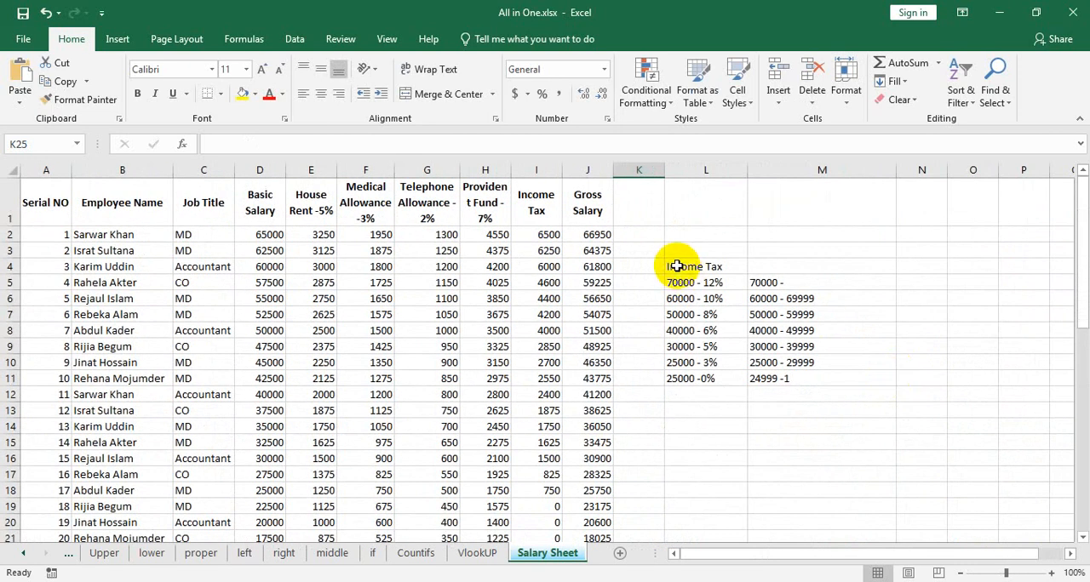
{"action": "left_click_drag", "start_coordinate": [676, 266], "coordinate": [827, 374]}
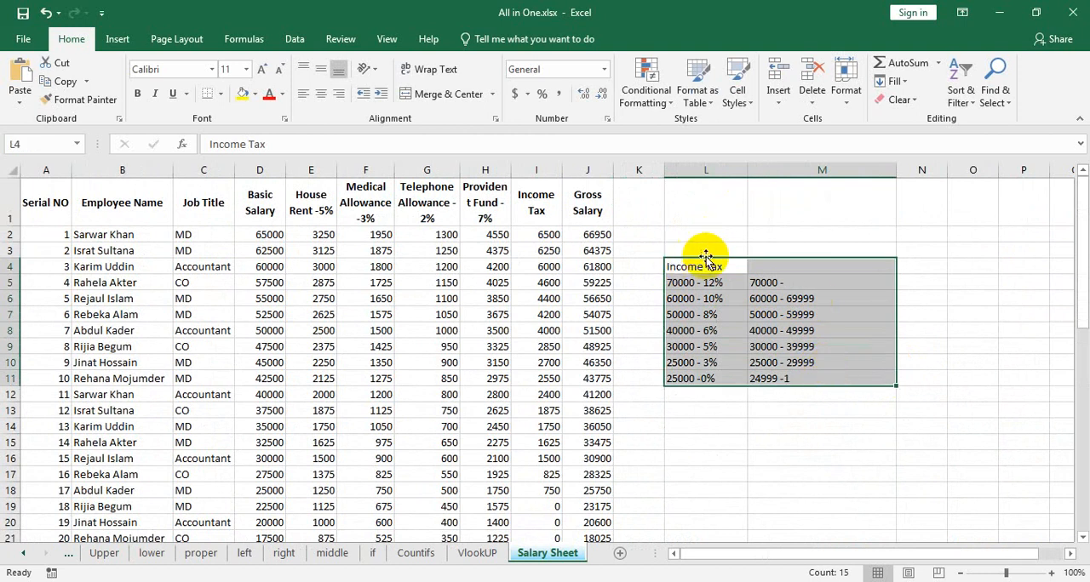
{"action": "scroll", "coordinate": [931, 354], "scroll_direction": "down", "scroll_amount": 2}
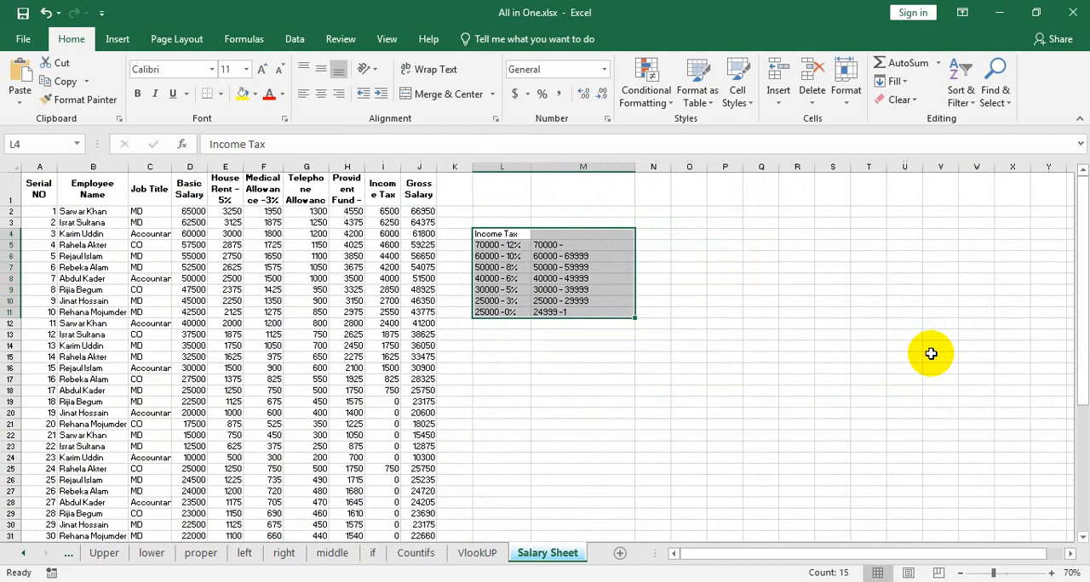
{"action": "scroll", "coordinate": [931, 353], "scroll_direction": "down", "scroll_amount": 1}
{"action": "left_click_drag", "start_coordinate": [464, 214], "coordinate": [905, 207]}
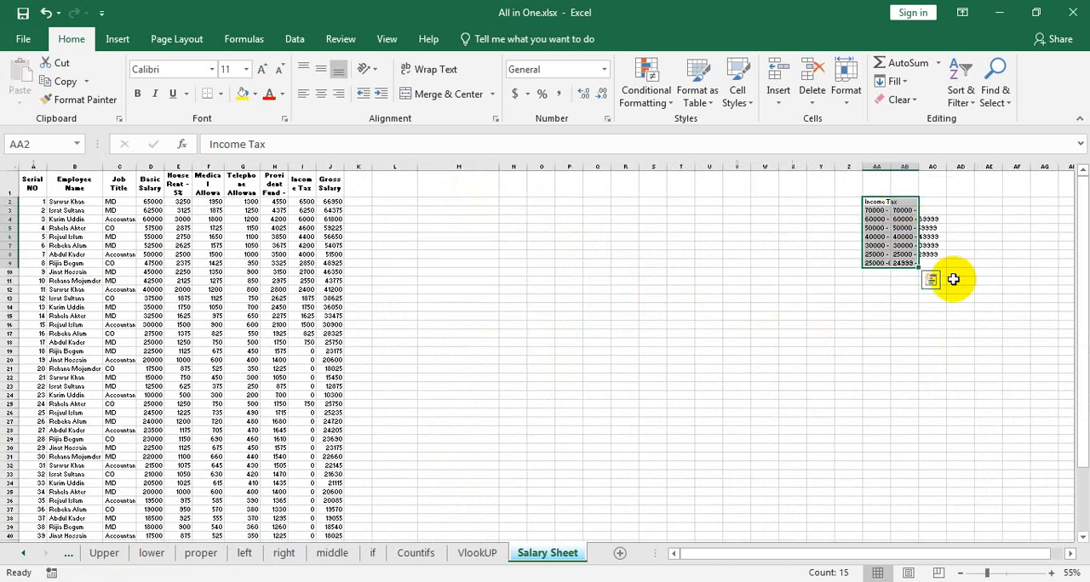
{"action": "left_click", "coordinate": [606, 446]}
{"action": "scroll", "coordinate": [603, 443], "scroll_direction": "up", "scroll_amount": 5}
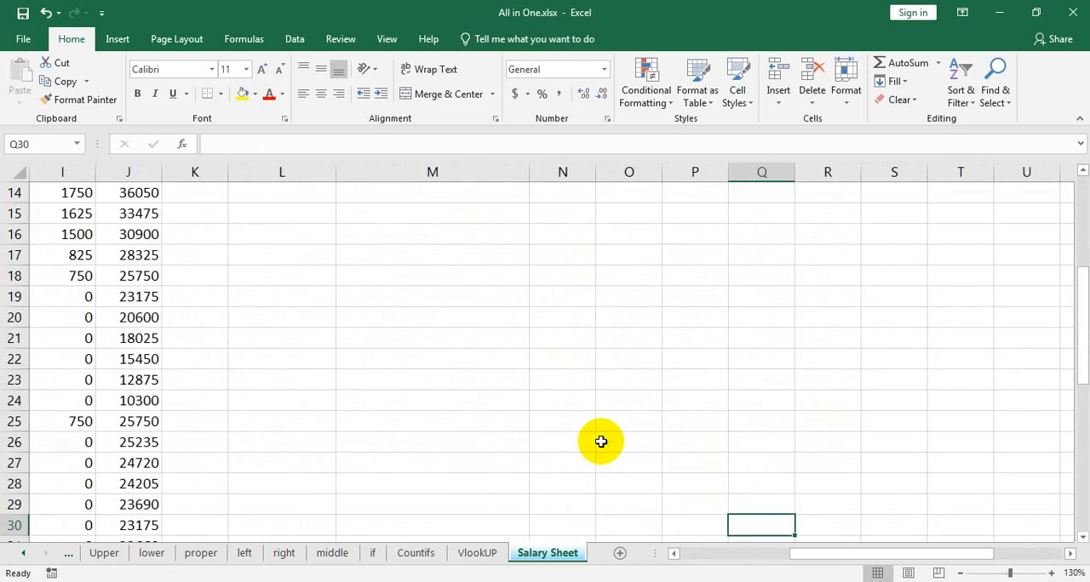
{"action": "left_click_drag", "start_coordinate": [810, 562], "coordinate": [698, 557]}
{"action": "scroll", "coordinate": [729, 472], "scroll_direction": "up", "scroll_amount": 2}
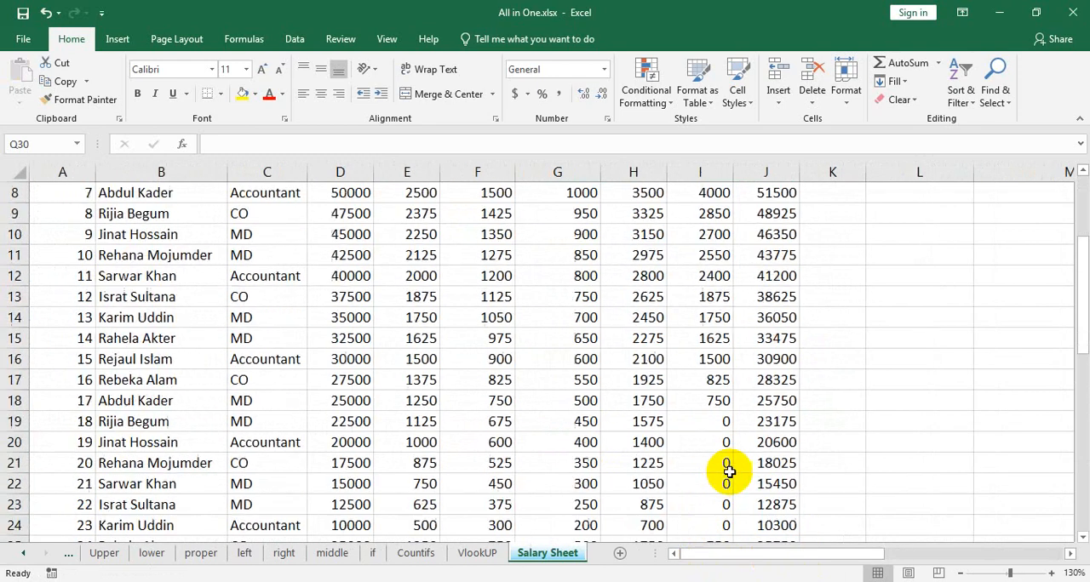
Clear the old gross salary formulas from J2:J51.
{"action": "scroll", "coordinate": [729, 472], "scroll_direction": "up", "scroll_amount": 3}
{"action": "left_click", "coordinate": [758, 258]}
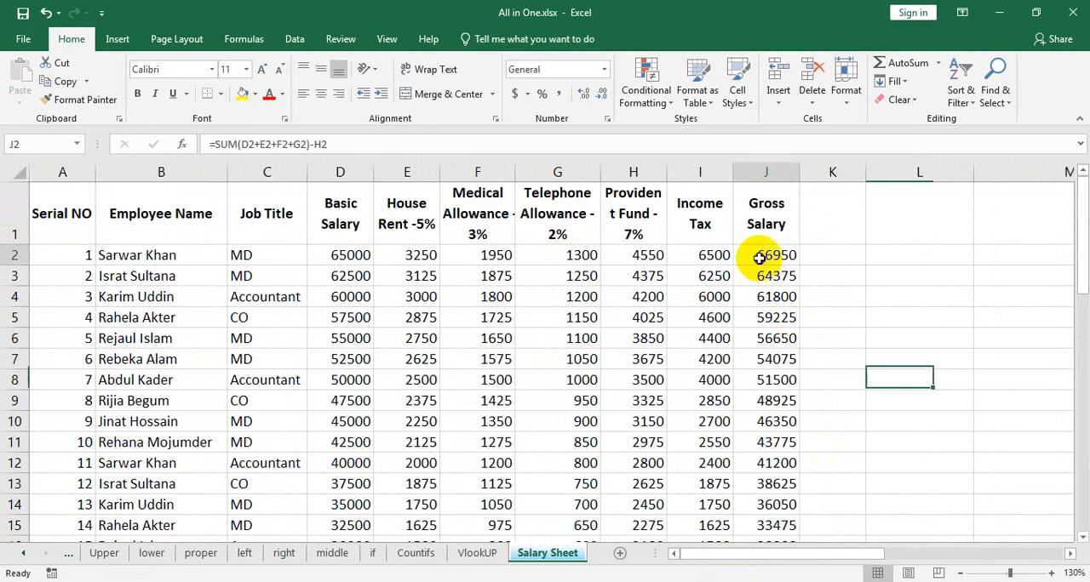
{"action": "scroll", "coordinate": [814, 424], "scroll_direction": "down", "scroll_amount": 13}
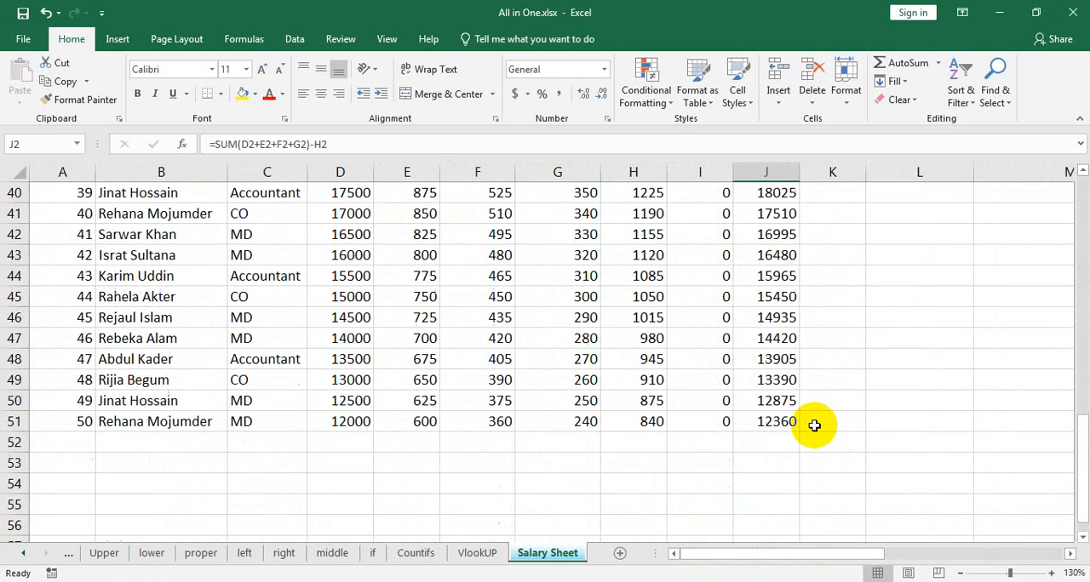
{"action": "scroll", "coordinate": [813, 424], "scroll_direction": "down", "scroll_amount": 2}
{"action": "left_click", "coordinate": [779, 296], "text": "shift"}
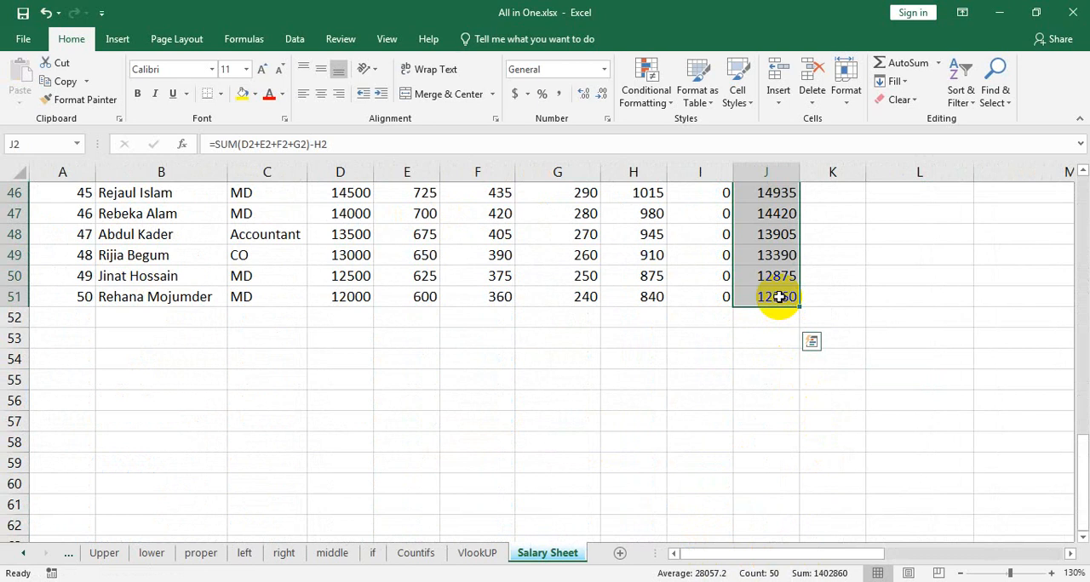
{"action": "key", "text": "Delete"}
{"action": "scroll", "coordinate": [754, 317], "scroll_direction": "up", "scroll_amount": 15}
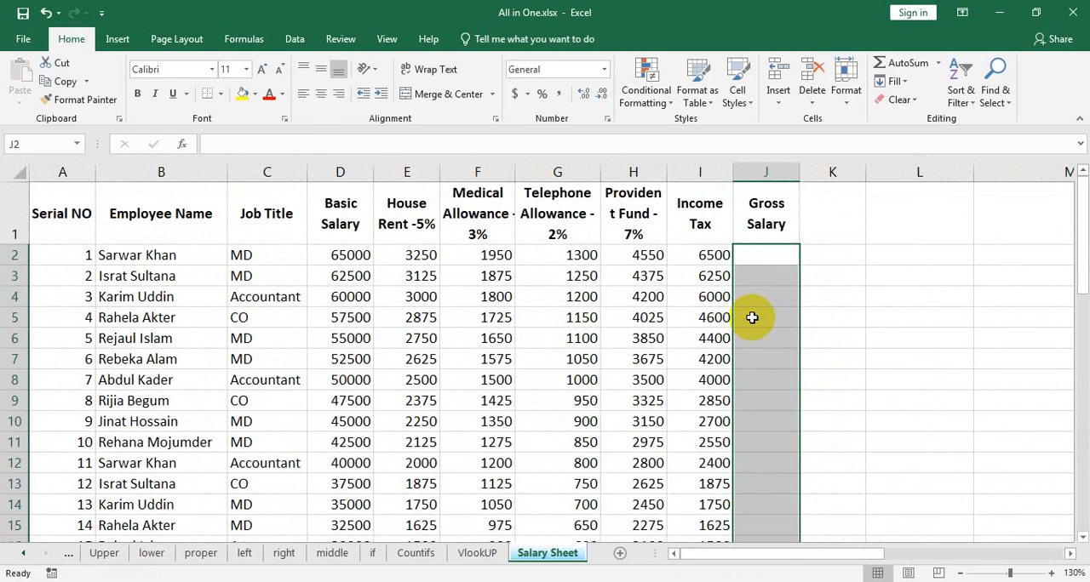
{"action": "scroll", "coordinate": [749, 318], "scroll_direction": "up", "scroll_amount": 2, "text": "ctrl"}
Begin a gross salary formula in J2 that sums basic salary and the three allowances, =SUM(D2+E2+F2+G2.
{"action": "left_click", "coordinate": [859, 276]}
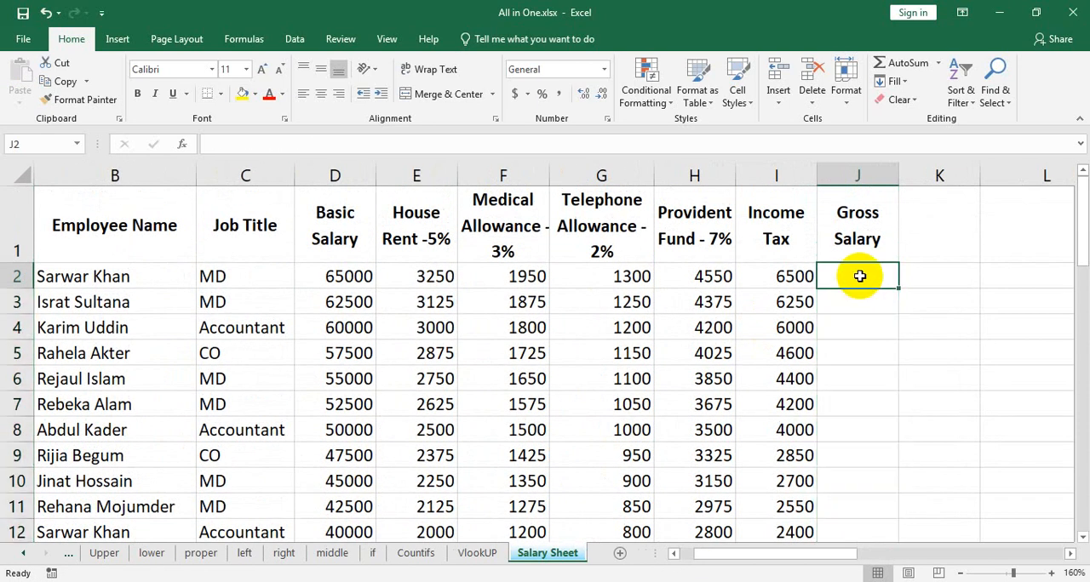
{"action": "type", "text": "="}
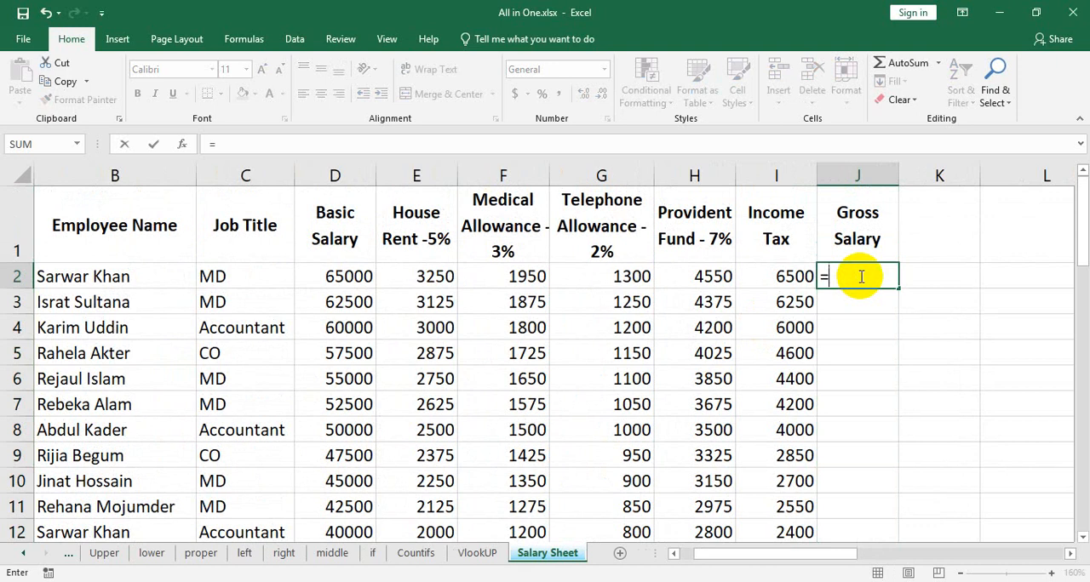
{"action": "type", "text": "sum("}
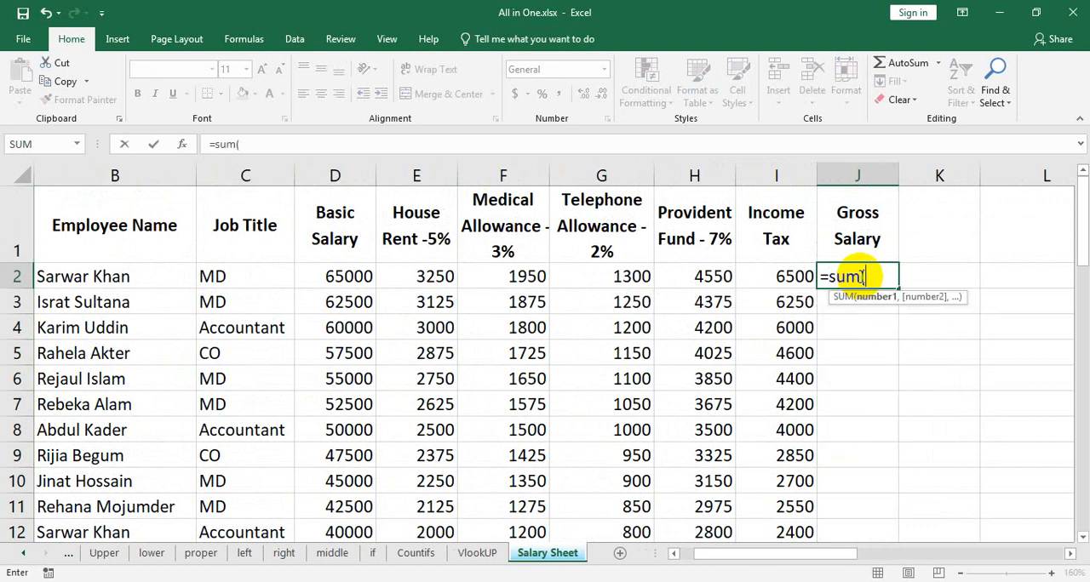
{"action": "left_click", "coordinate": [356, 275]}
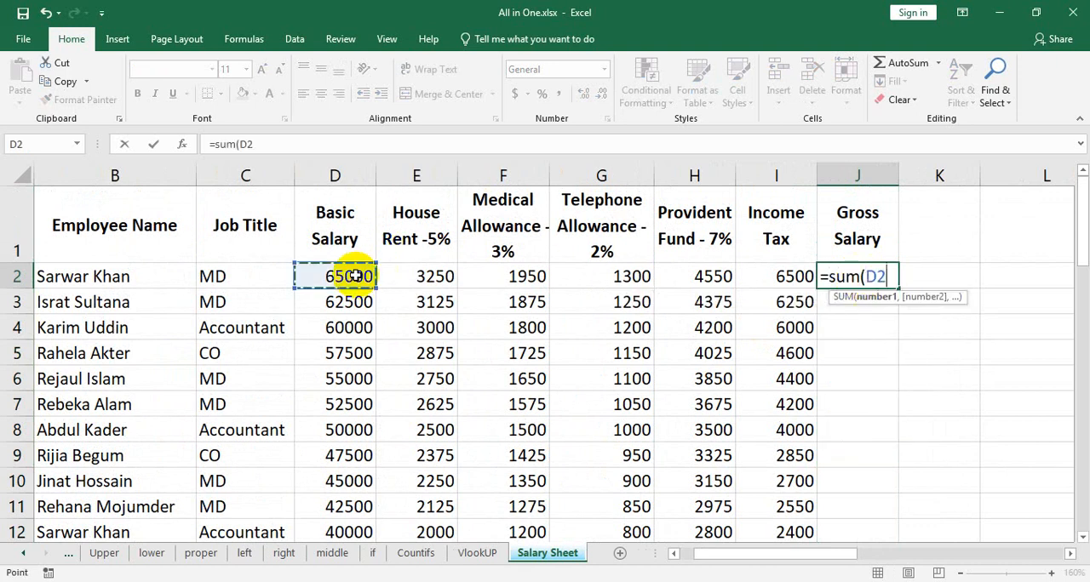
{"action": "type", "text": "+"}
{"action": "left_click", "coordinate": [437, 276]}
{"action": "type", "text": "+"}
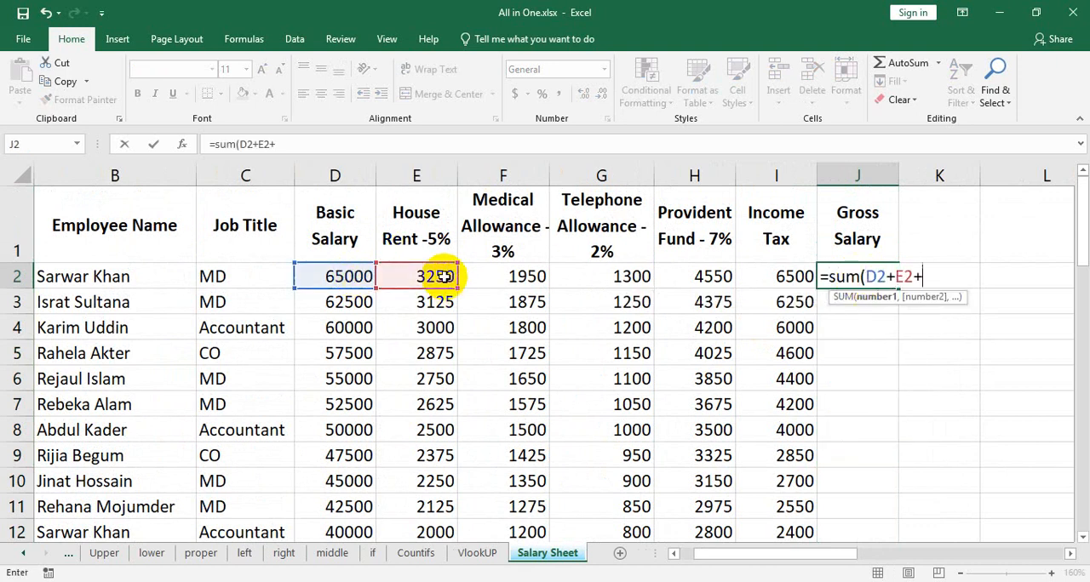
{"action": "left_click", "coordinate": [516, 275]}
{"action": "type", "text": "+"}
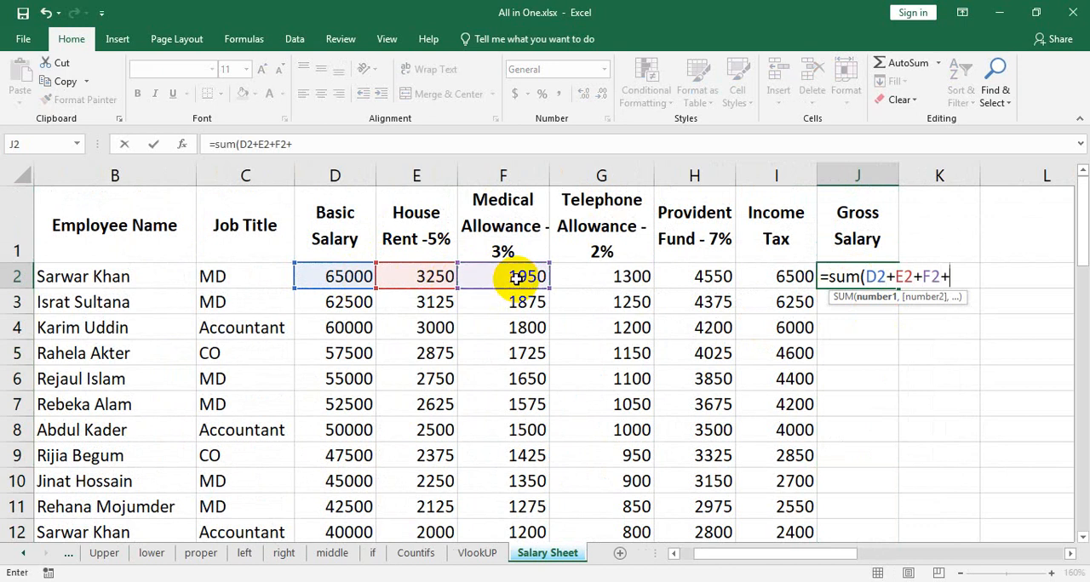
{"action": "left_click", "coordinate": [604, 273]}
Complete the J2 formula by subtracting provident fund and income tax, making it =SUM(D2+E2+F2+G2)-(H2+I2).
{"action": "type", "text": ")-"}
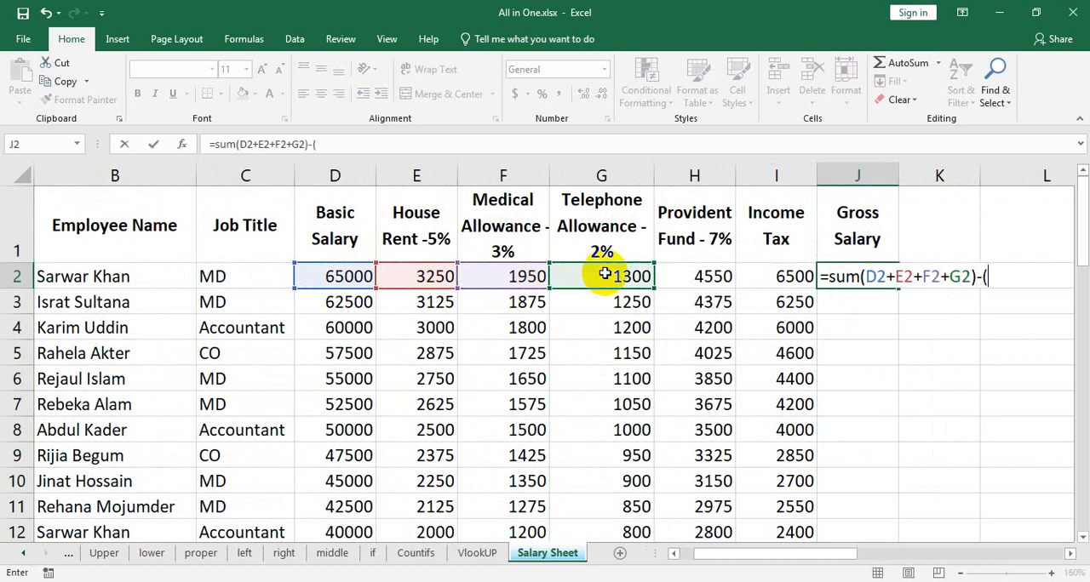
{"action": "type", "text": "("}
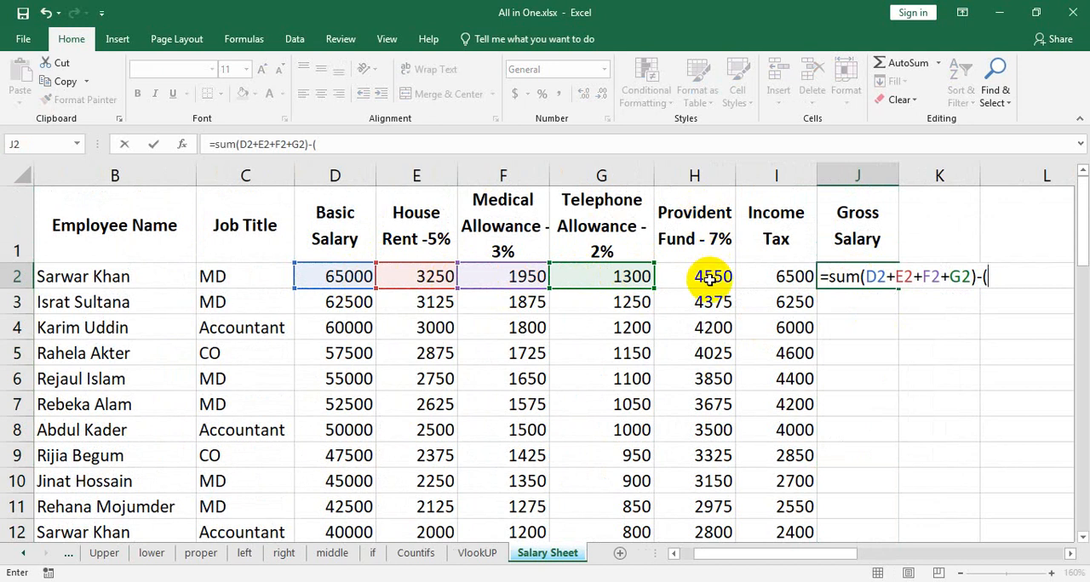
{"action": "left_click", "coordinate": [709, 279]}
{"action": "type", "text": "+"}
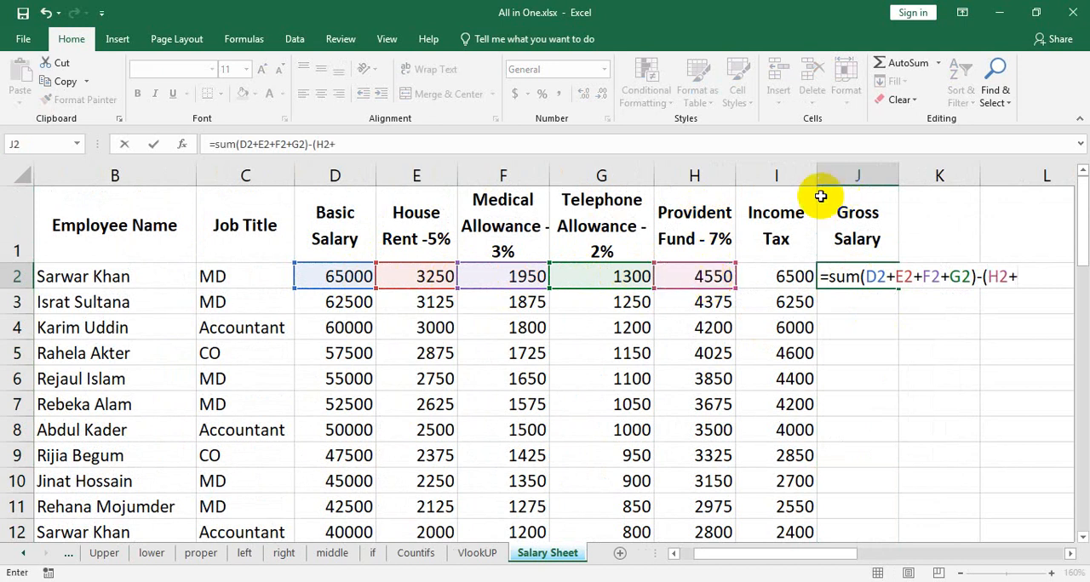
{"action": "left_click", "coordinate": [793, 277]}
{"action": "type", "text": ")"}
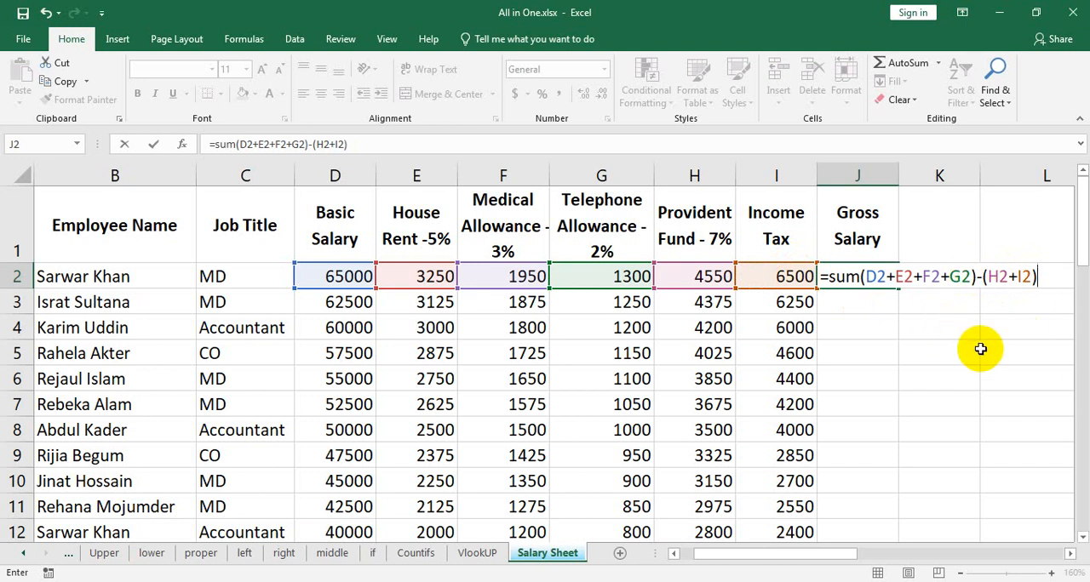
{"action": "key", "text": "Return"}
Review each cell reference in the J2 gross salary formula, covering the summed earnings and the subtracted deductions.
{"action": "scroll", "coordinate": [963, 333], "scroll_direction": "up", "scroll_amount": 6, "text": "ctrl"}
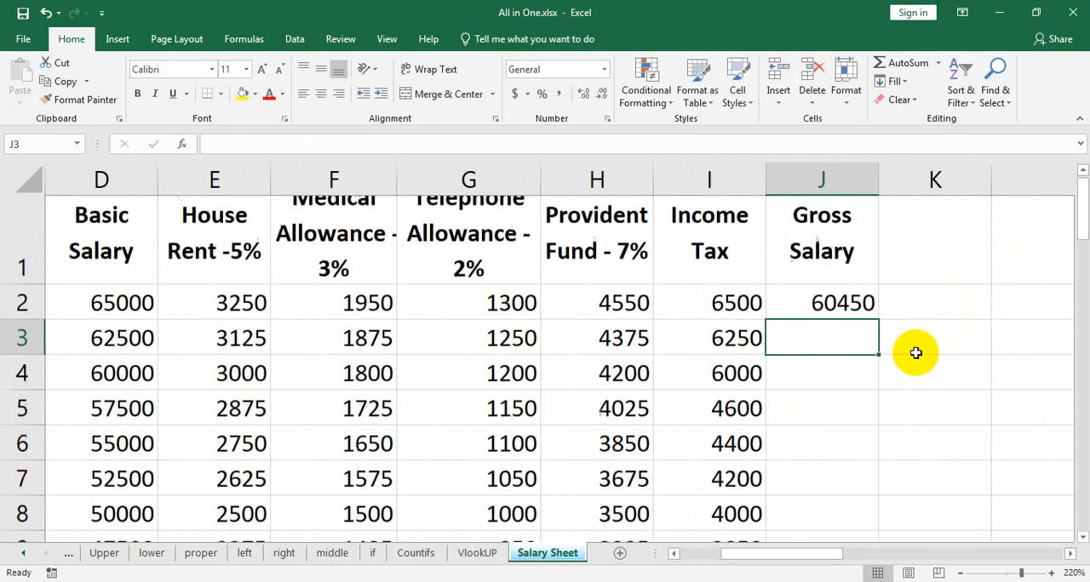
{"action": "left_click_drag", "start_coordinate": [832, 554], "coordinate": [881, 554]}
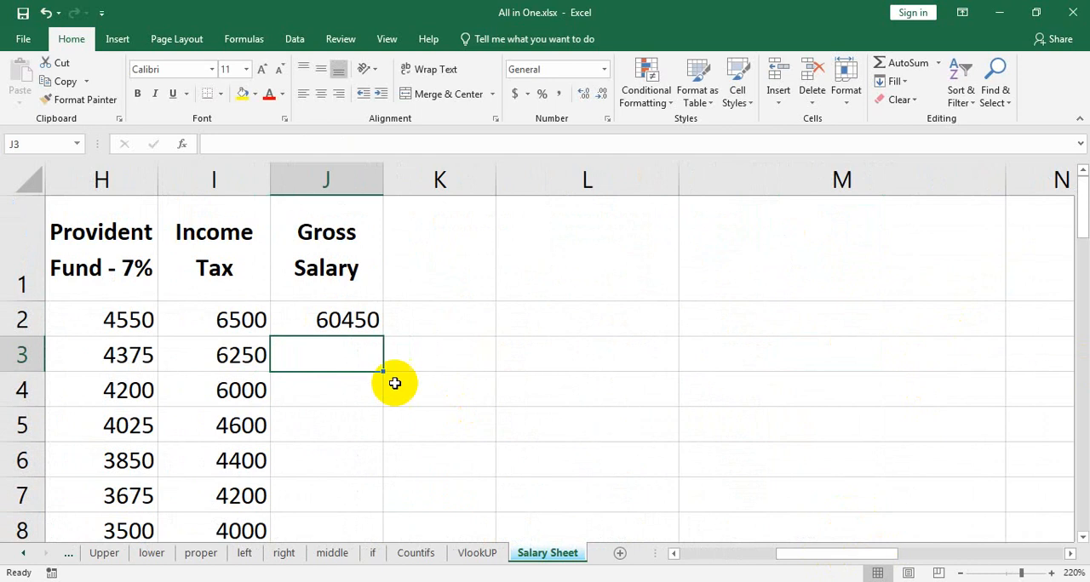
{"action": "double_click", "coordinate": [338, 319]}
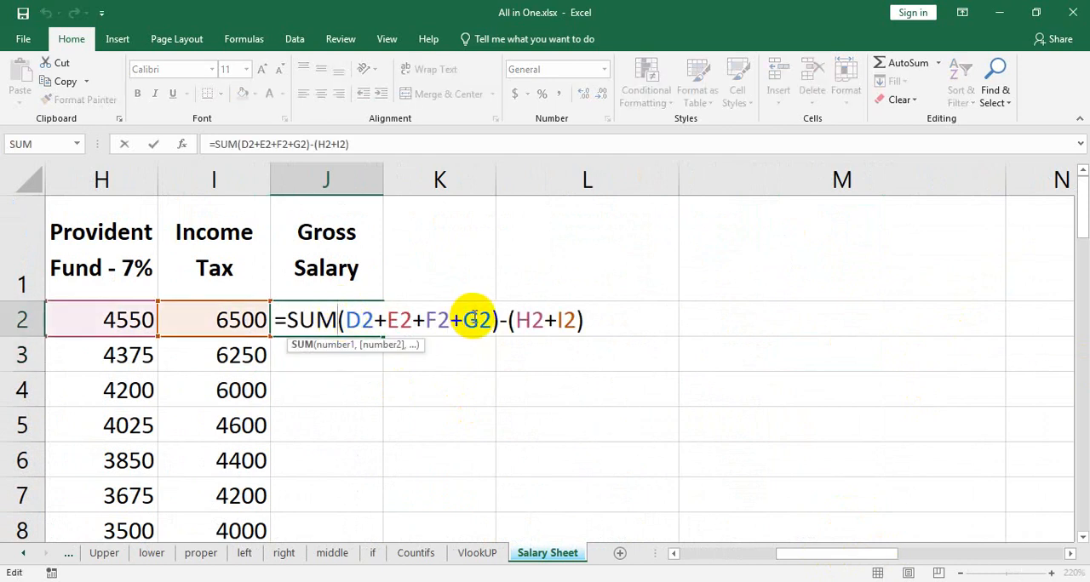
{"action": "left_click", "coordinate": [359, 315]}
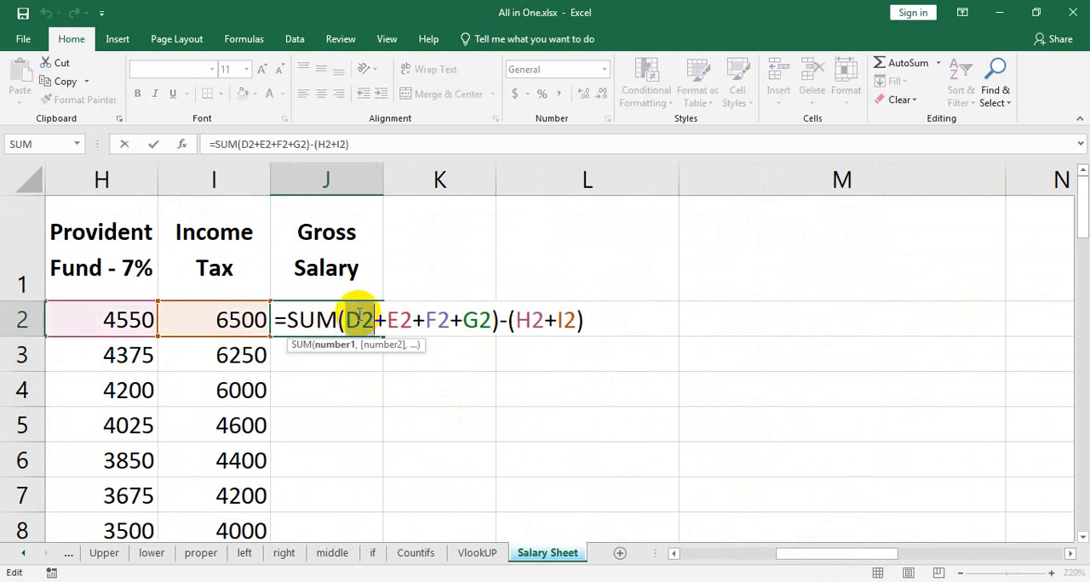
{"action": "double_click", "coordinate": [412, 318]}
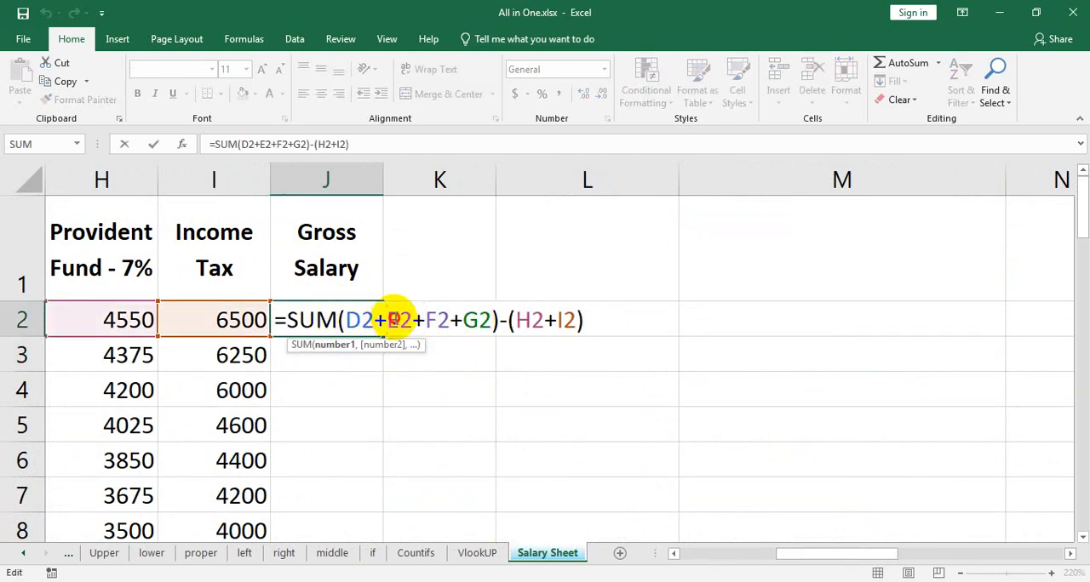
{"action": "double_click", "coordinate": [398, 317]}
{"action": "double_click", "coordinate": [436, 317]}
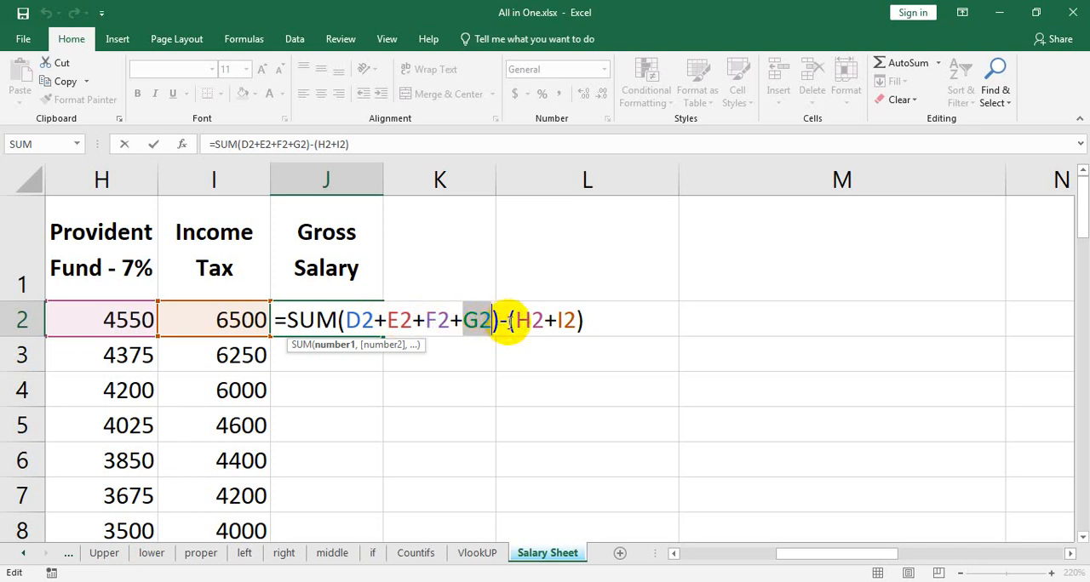
{"action": "left_click", "coordinate": [503, 320]}
{"action": "left_click_drag", "start_coordinate": [539, 315], "coordinate": [562, 320]}
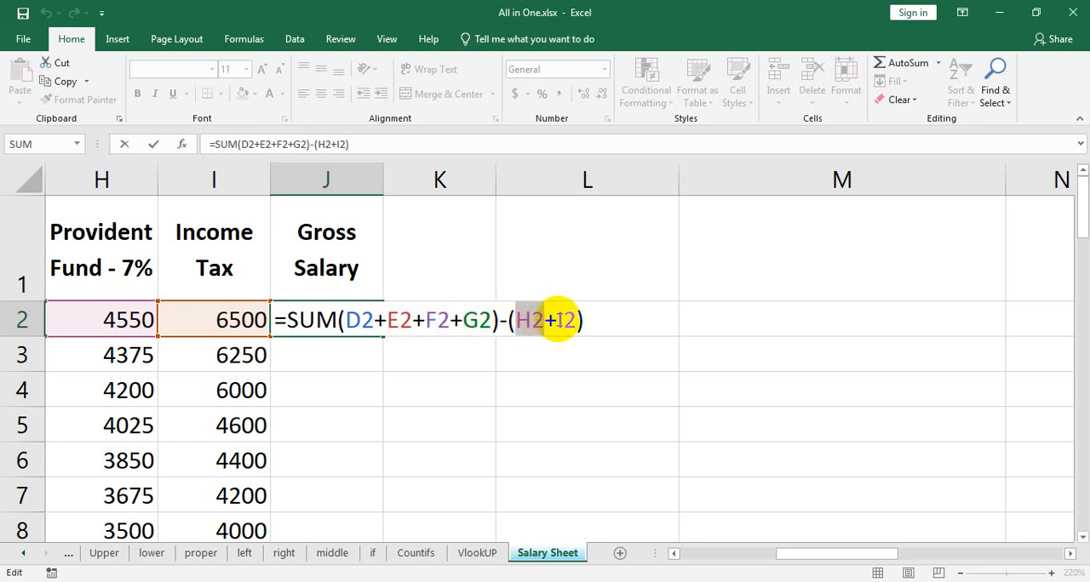
{"action": "double_click", "coordinate": [564, 318]}
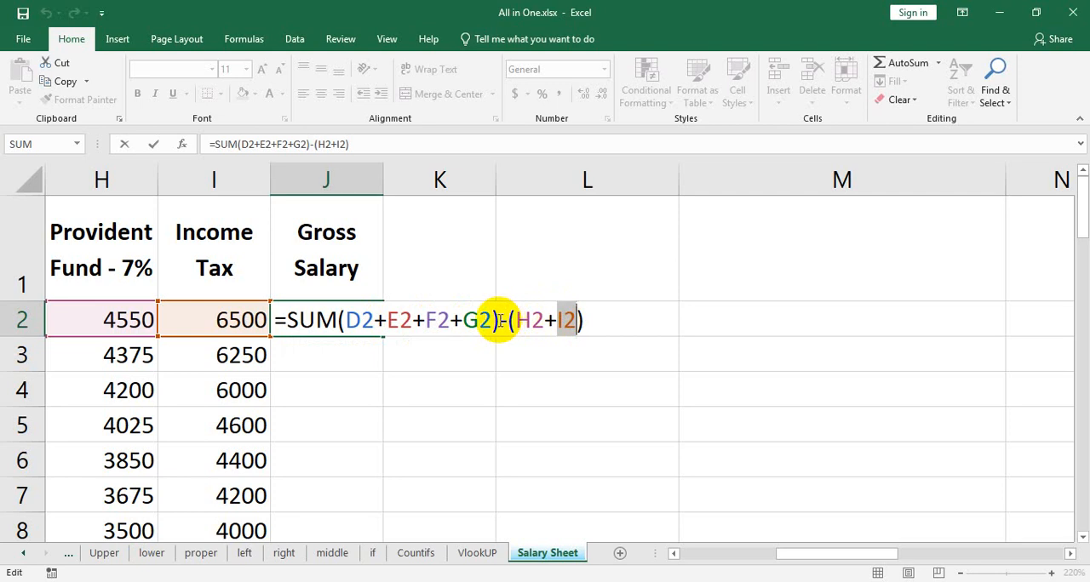
{"action": "key", "text": "Return"}
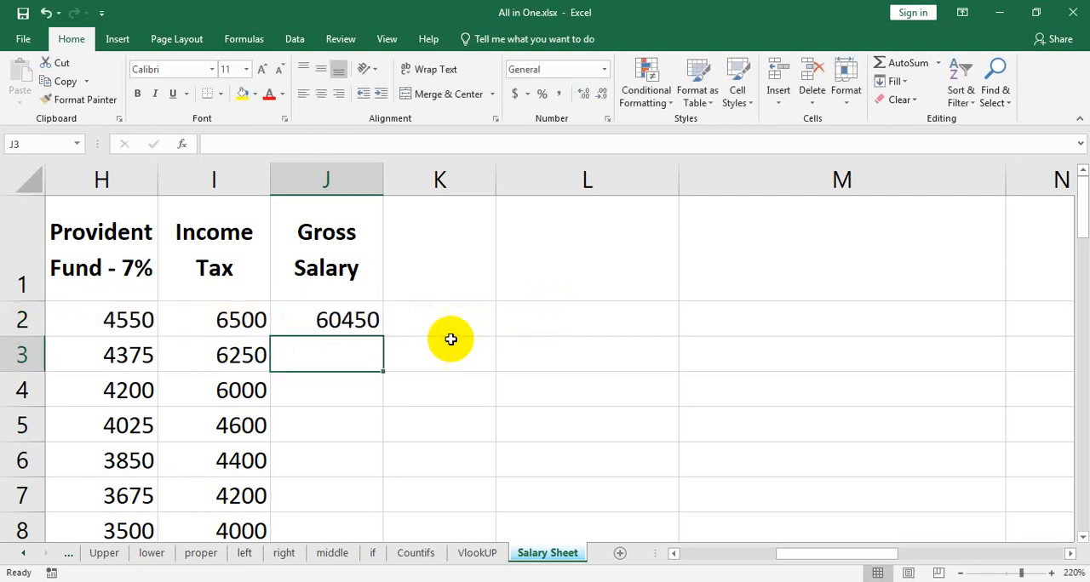
Fill the gross salary formula from J2 down the column for all employees and look over the filled rows.
{"action": "left_click", "coordinate": [364, 317]}
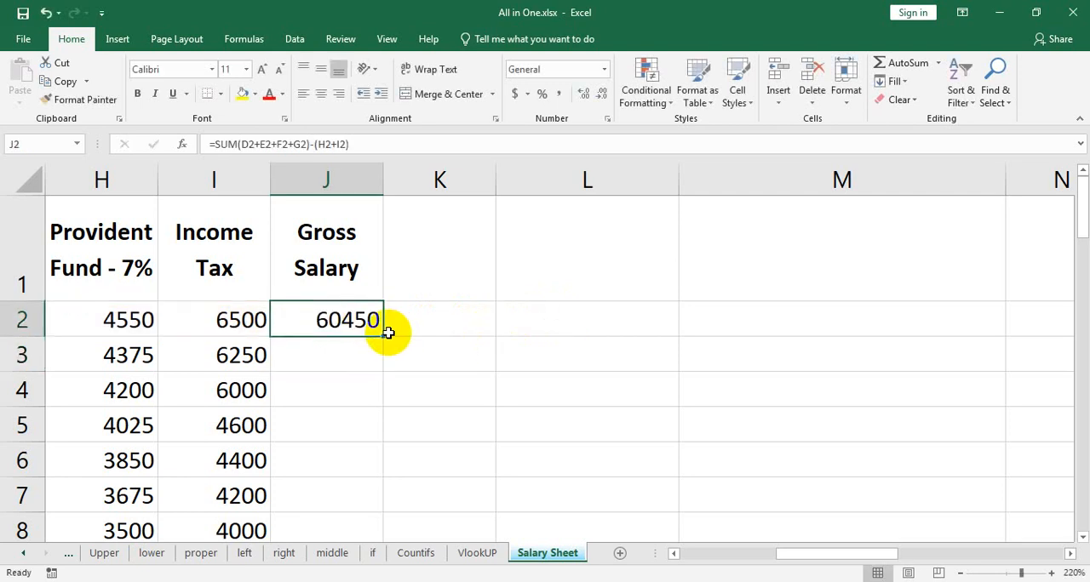
{"action": "double_click", "coordinate": [384, 335]}
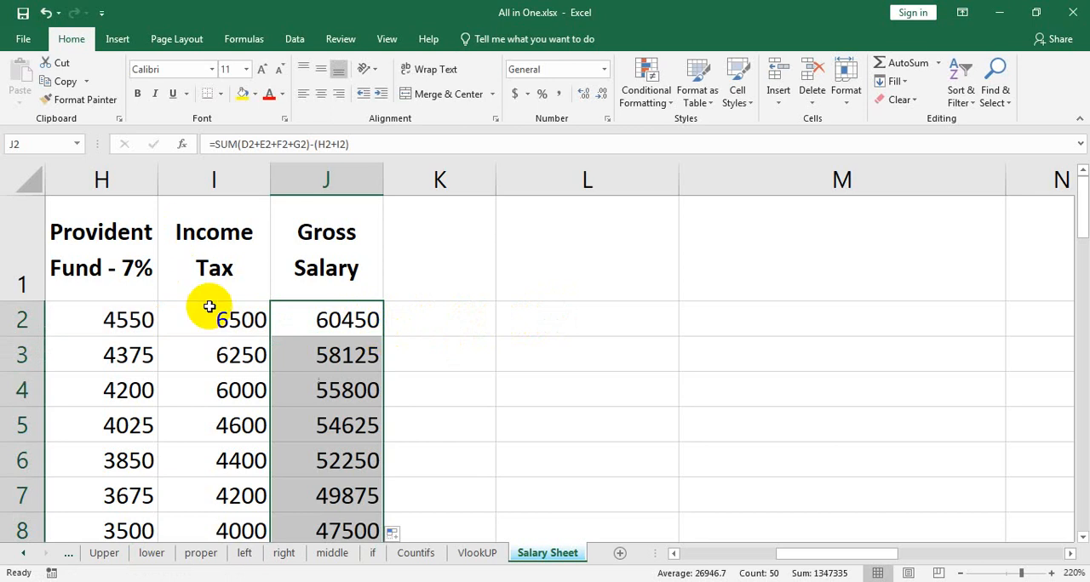
{"action": "scroll", "coordinate": [546, 392], "scroll_direction": "down", "scroll_amount": 7, "text": "ctrl"}
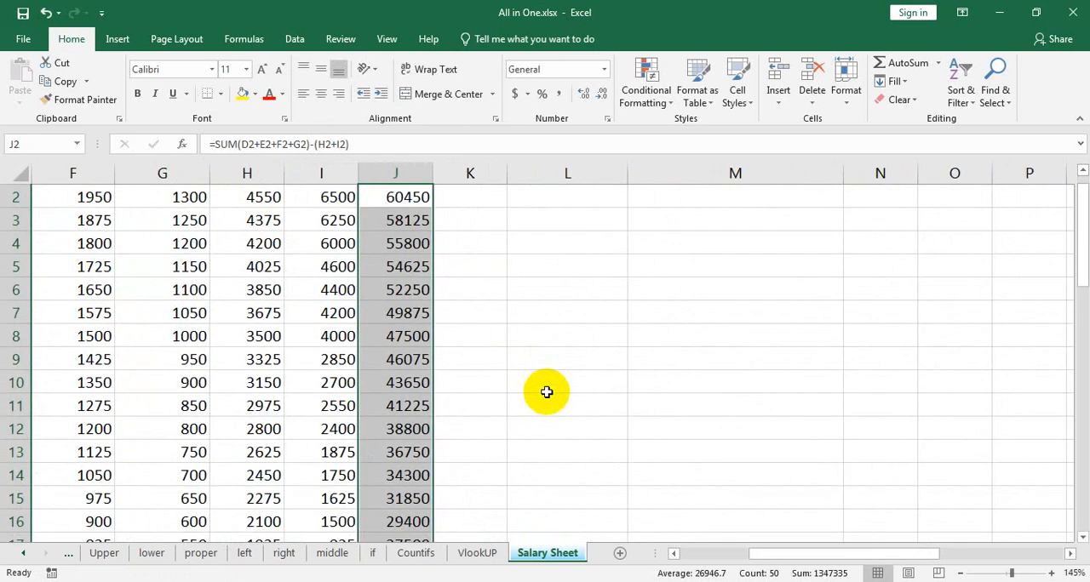
{"action": "scroll", "coordinate": [545, 392], "scroll_direction": "down", "scroll_amount": 1, "text": "ctrl"}
{"action": "scroll", "coordinate": [507, 413], "scroll_direction": "down", "scroll_amount": 8}
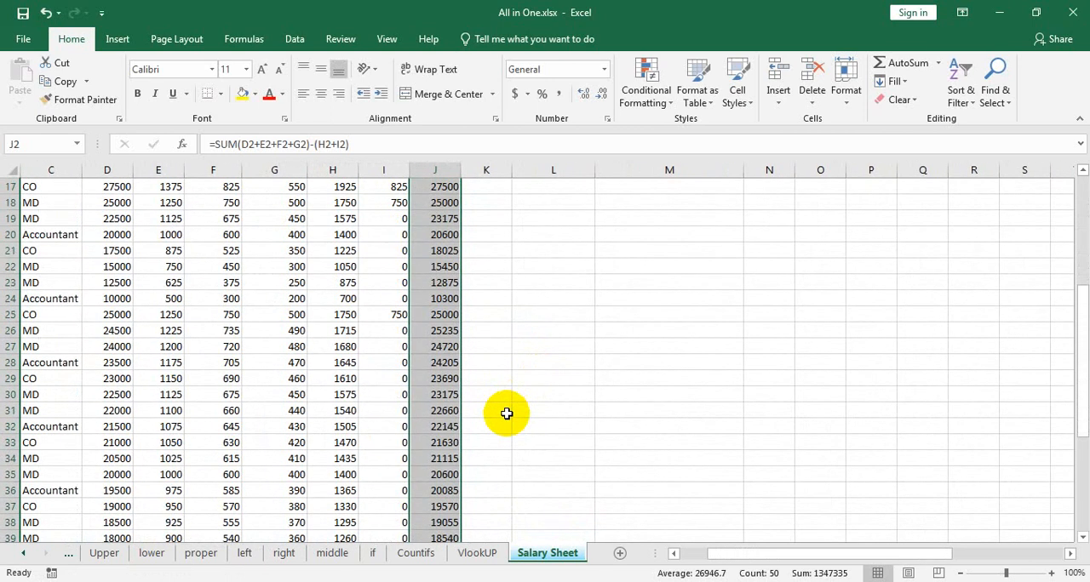
{"action": "scroll", "coordinate": [507, 413], "scroll_direction": "down", "scroll_amount": 3}
{"action": "scroll", "coordinate": [506, 415], "scroll_direction": "up", "scroll_amount": 12}
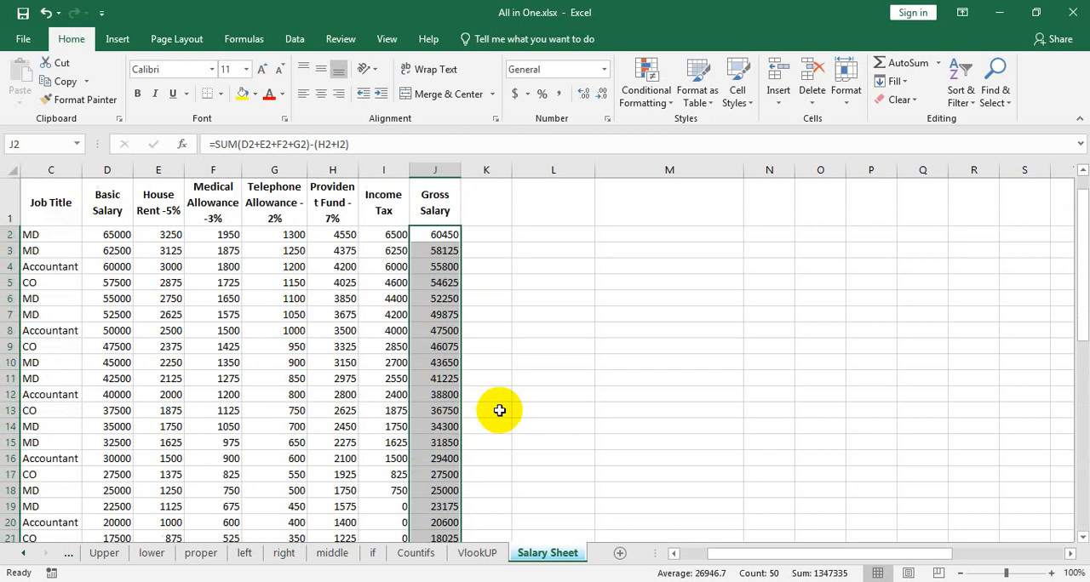